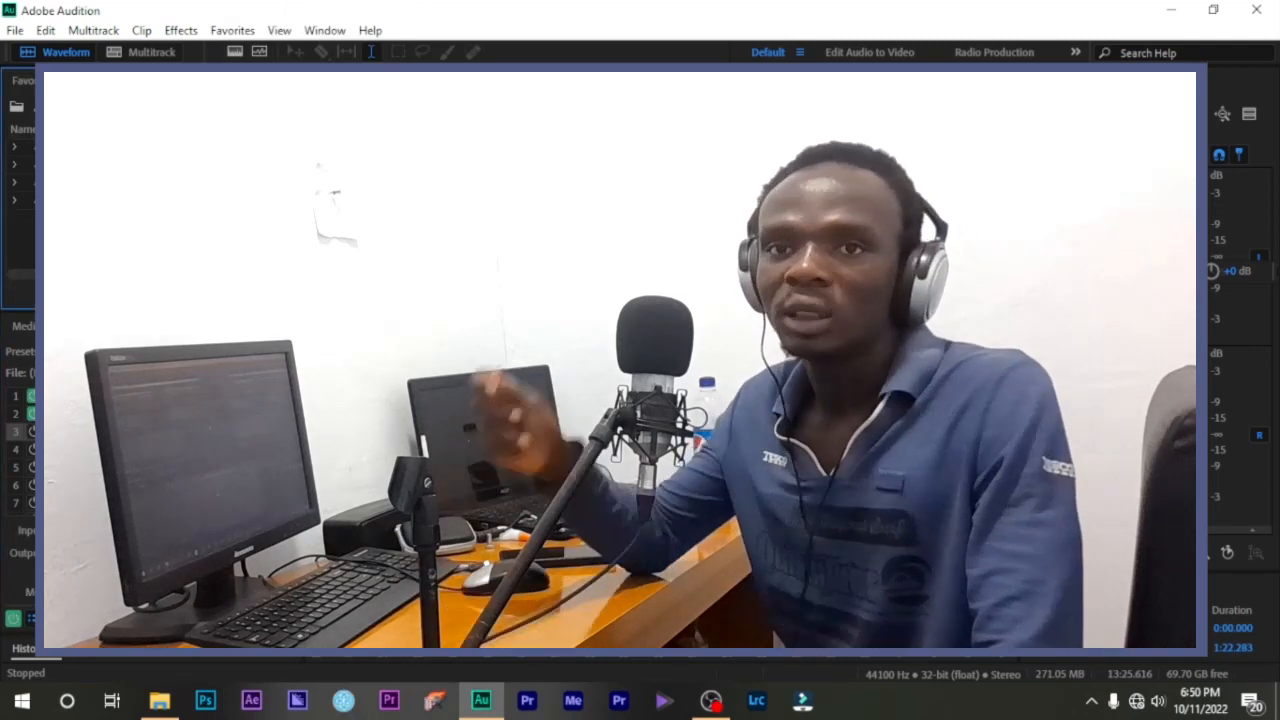
- Play the audio briefly, then set the Effects Rack preset to (Default)
{"action": "key", "text": "space"}
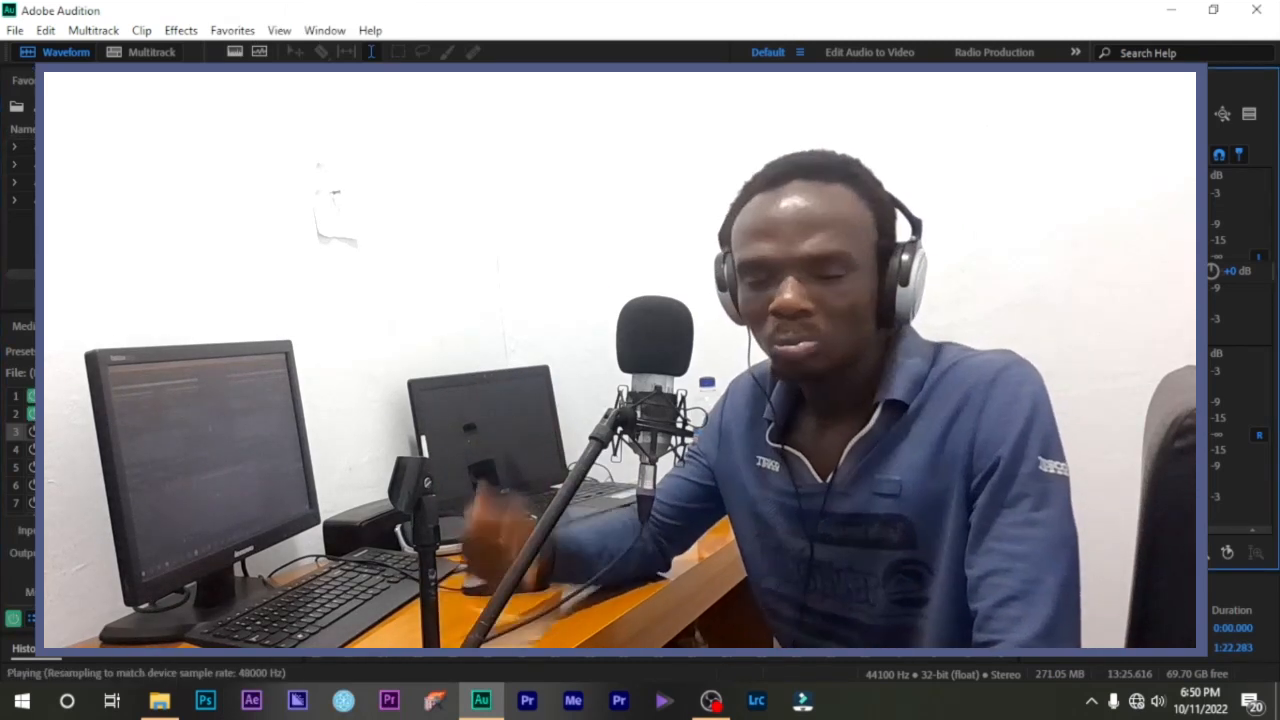
{"action": "left_click", "coordinate": [205, 351]}
{"action": "left_click", "coordinate": [320, 360]}
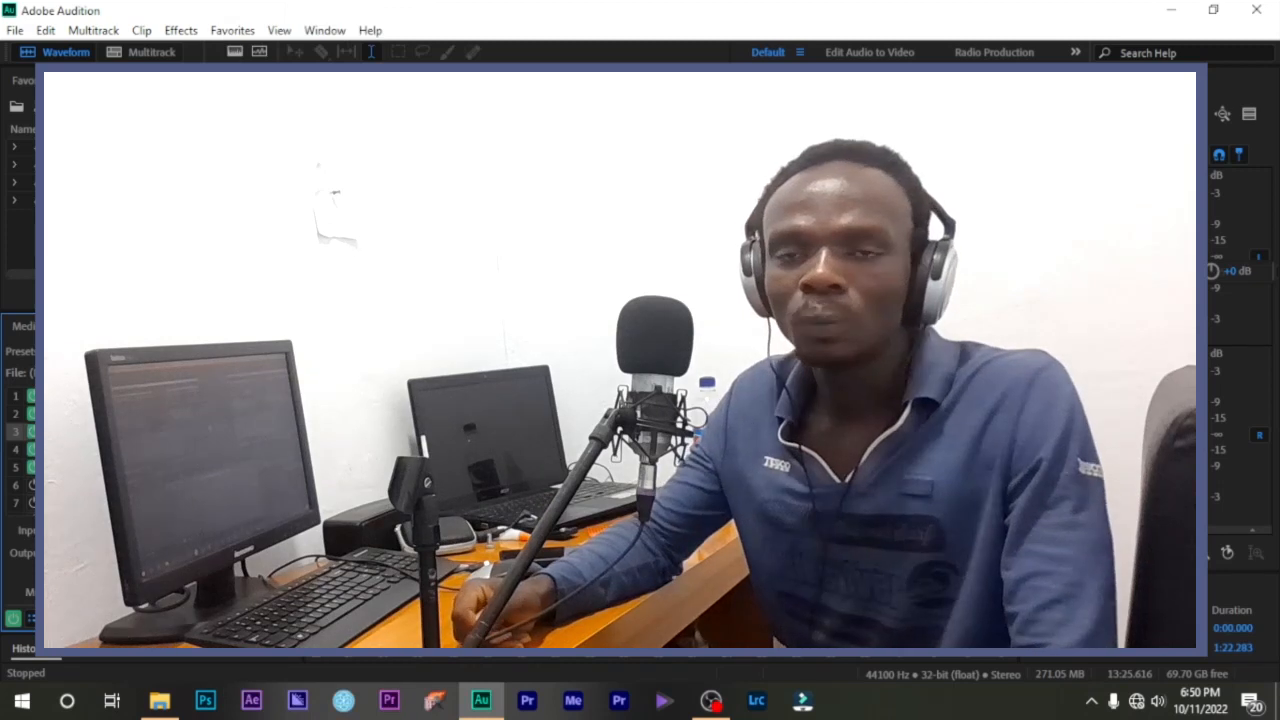
{"action": "key", "text": "space"}
{"action": "key", "text": "space"}
{"action": "left_click", "coordinate": [205, 351]}
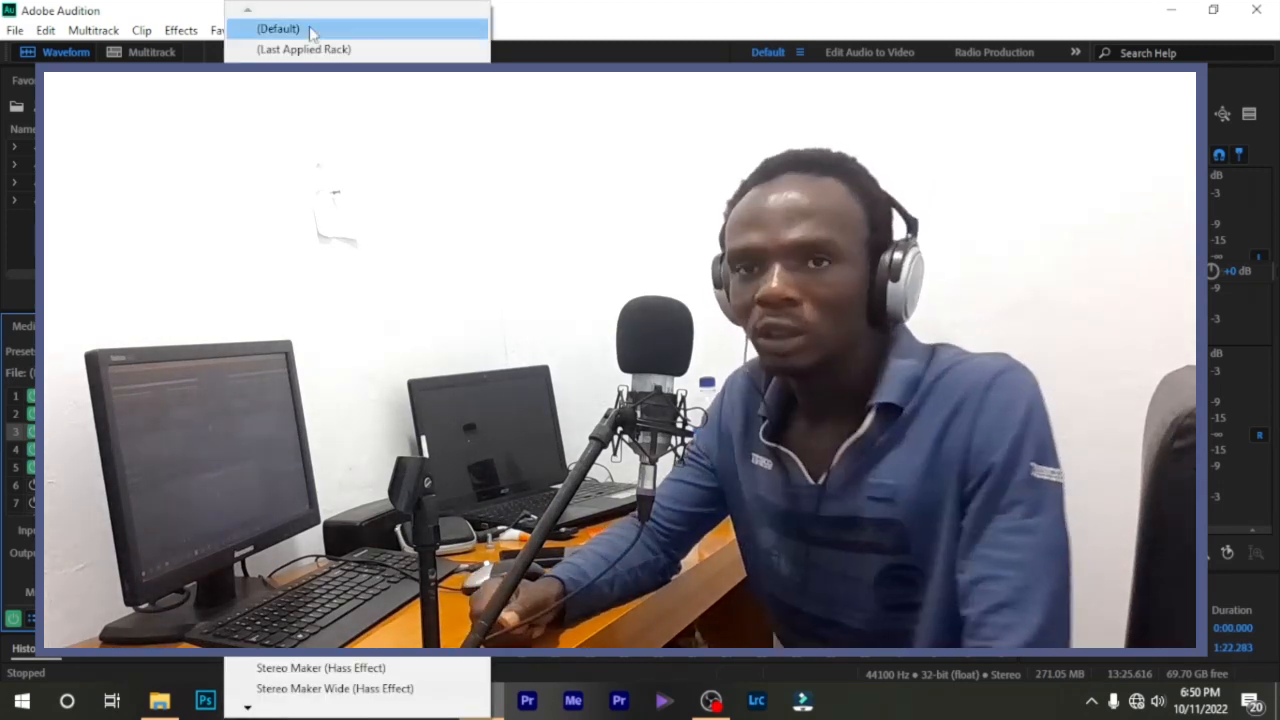
{"action": "left_click", "coordinate": [309, 30]}
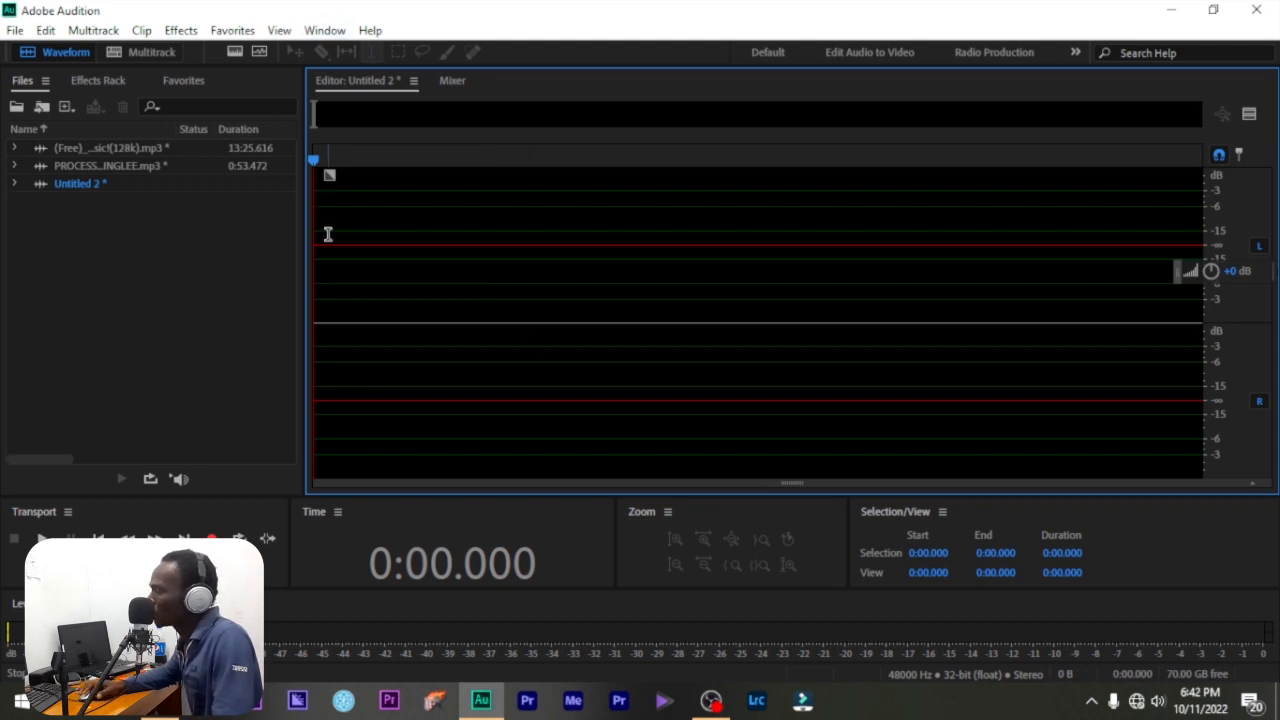
- Switch to the Default layout through Window > Workspace > Default
{"action": "left_click", "coordinate": [325, 30]}
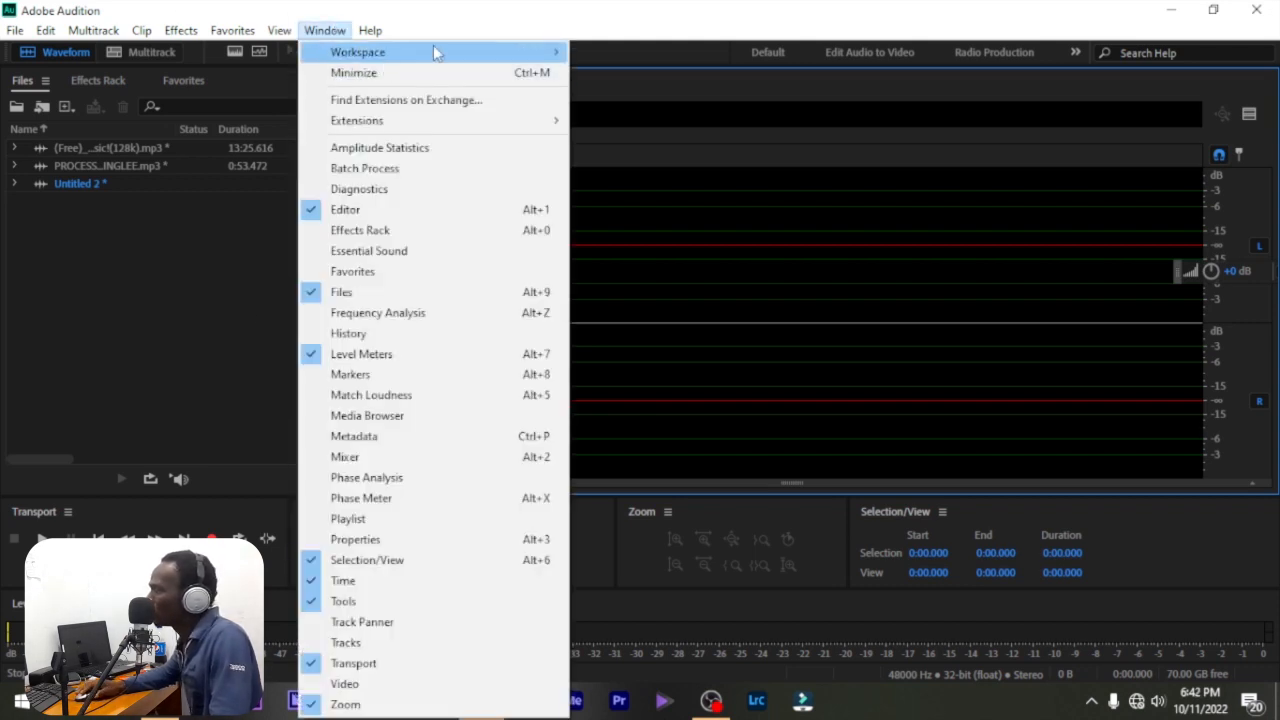
{"action": "mouse_move", "coordinate": [434, 52]}
{"action": "left_click", "coordinate": [653, 95]}
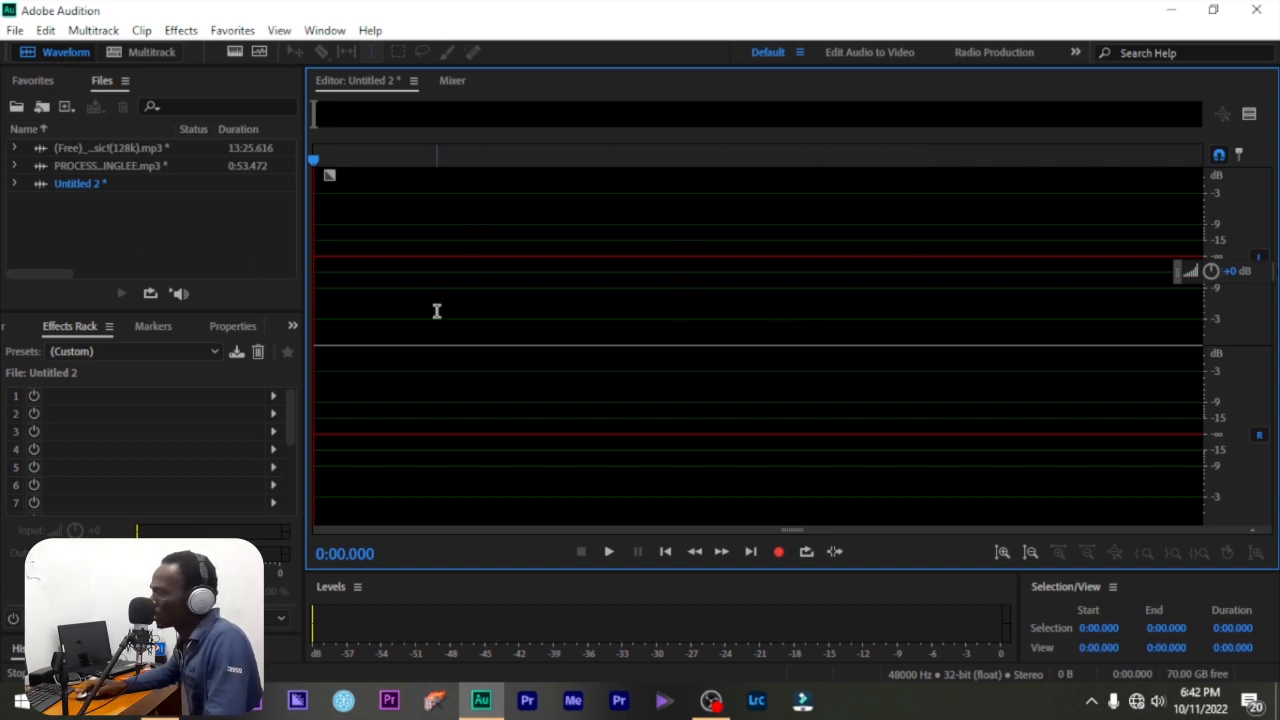
{"action": "left_click", "coordinate": [94, 165]}
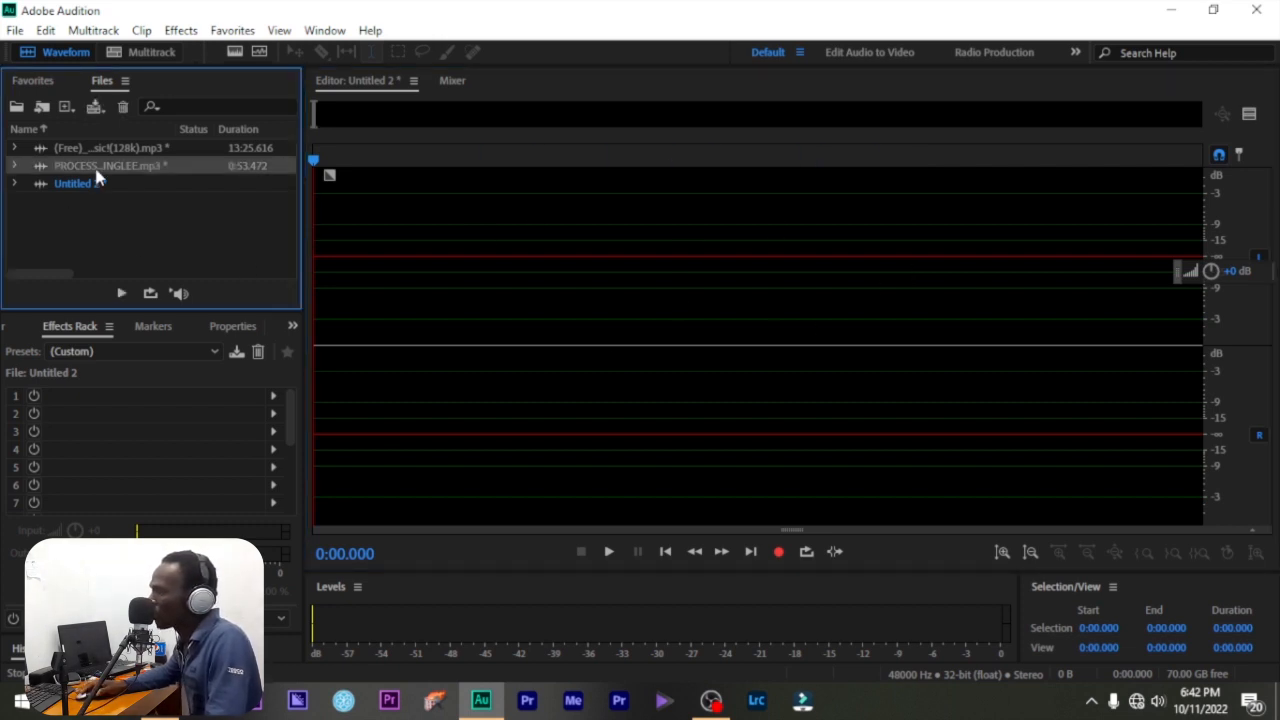
{"action": "double_click", "coordinate": [96, 170]}
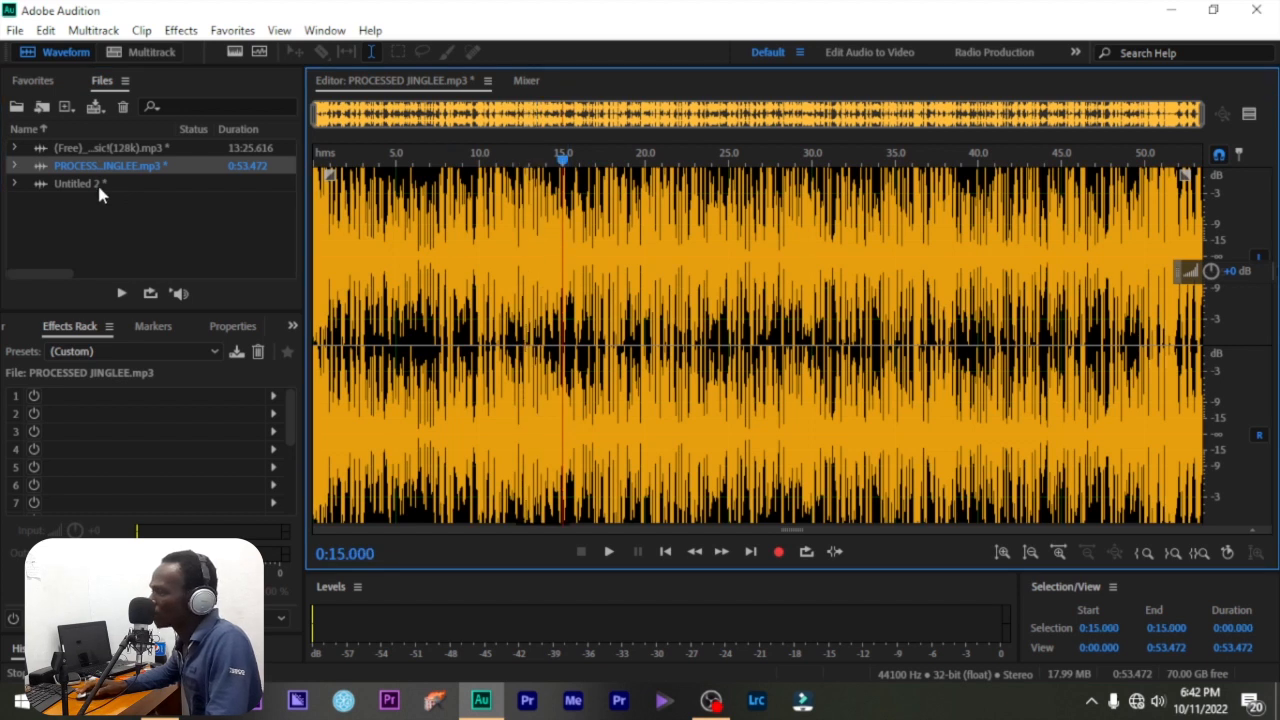
{"action": "double_click", "coordinate": [98, 186]}
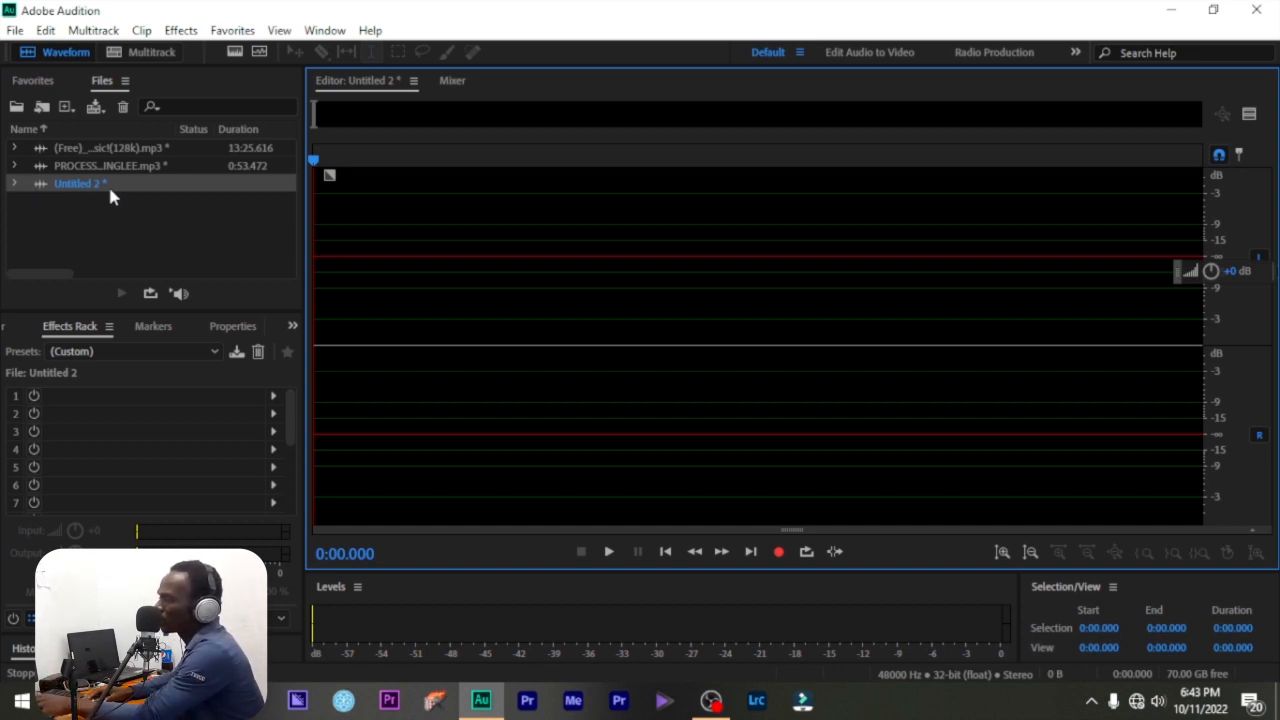
- Import the PROCESSED JINGLEE file through File > Import > File
{"action": "left_click", "coordinate": [15, 30]}
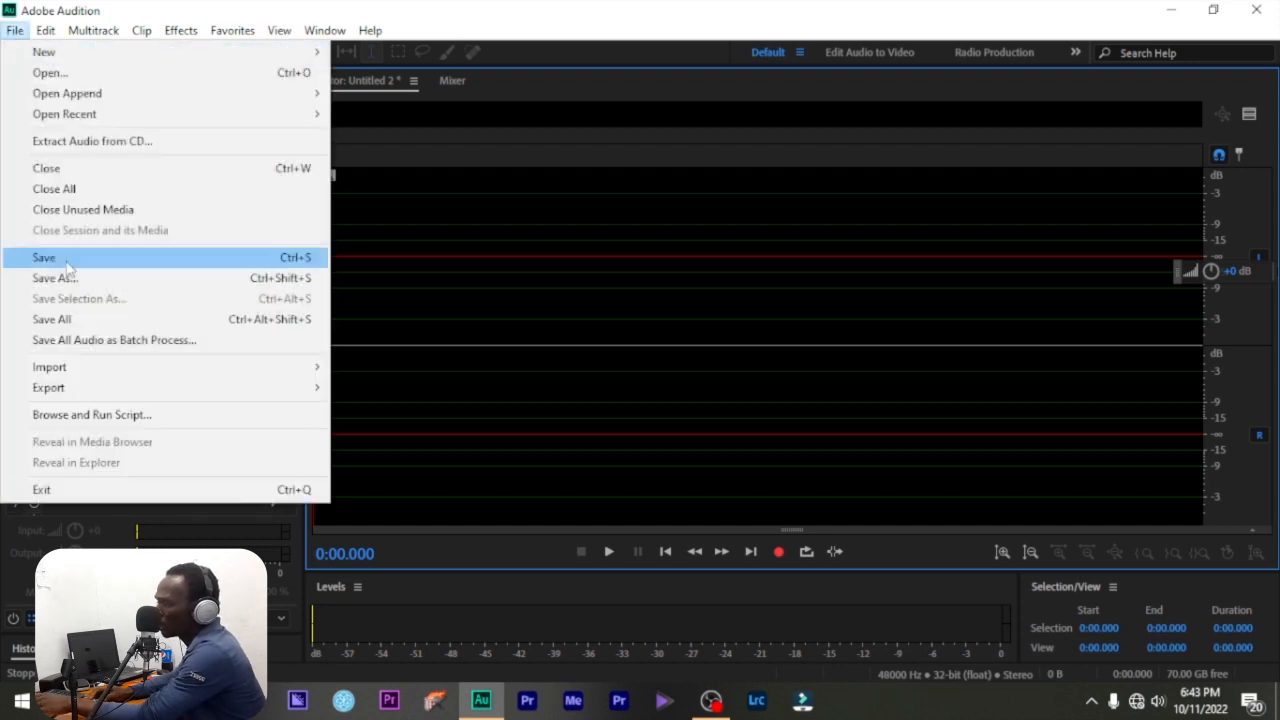
{"action": "mouse_move", "coordinate": [124, 368]}
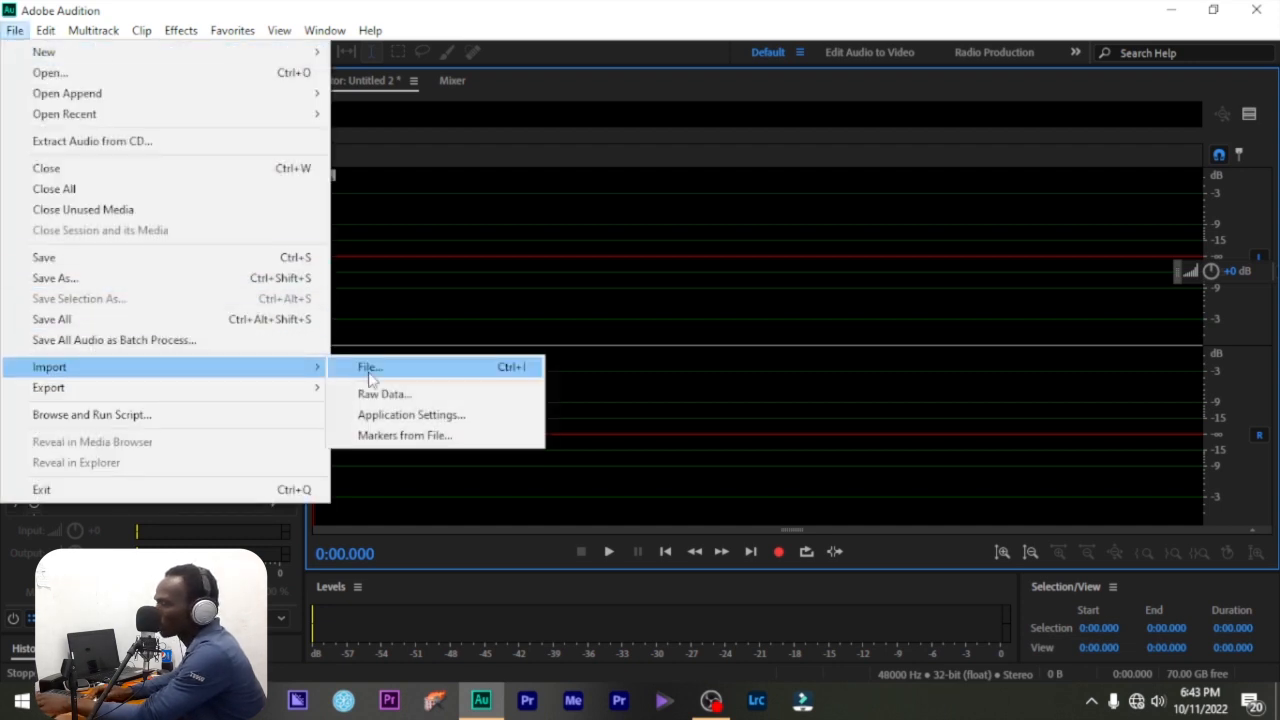
{"action": "left_click", "coordinate": [368, 370]}
{"action": "scroll", "coordinate": [255, 330], "scroll_direction": "down", "scroll_amount": 10}
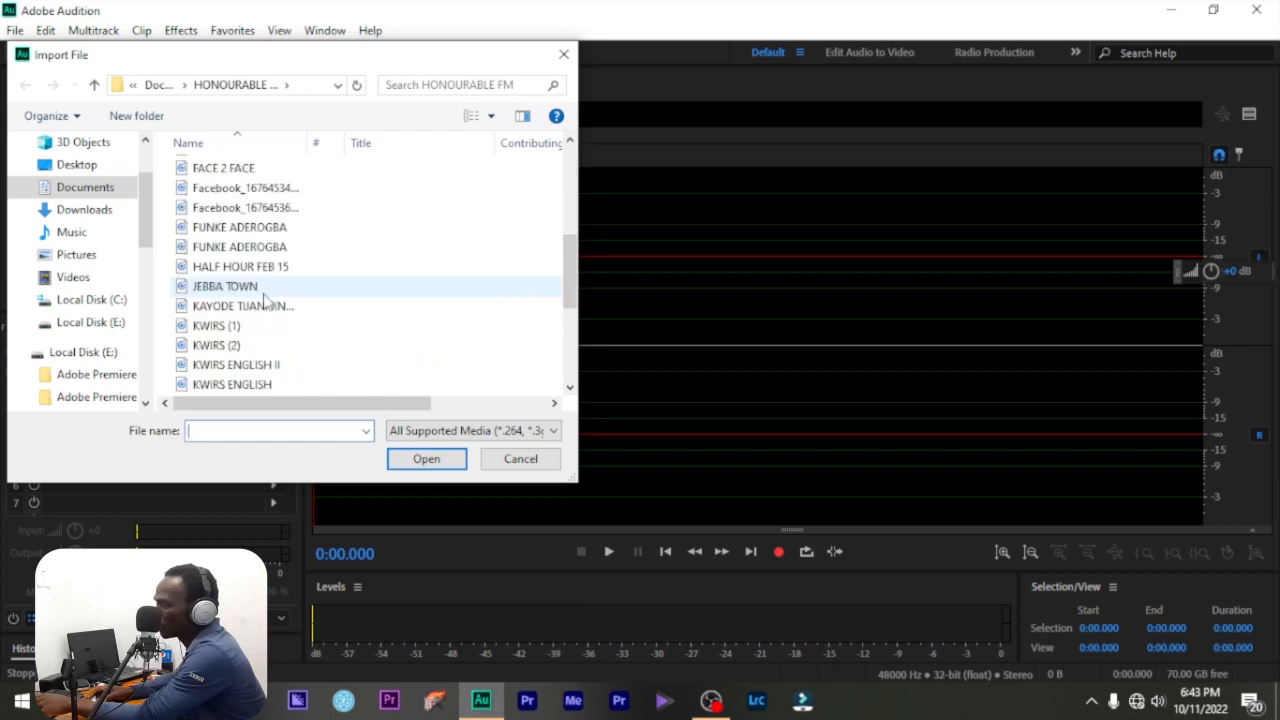
{"action": "left_click", "coordinate": [228, 326]}
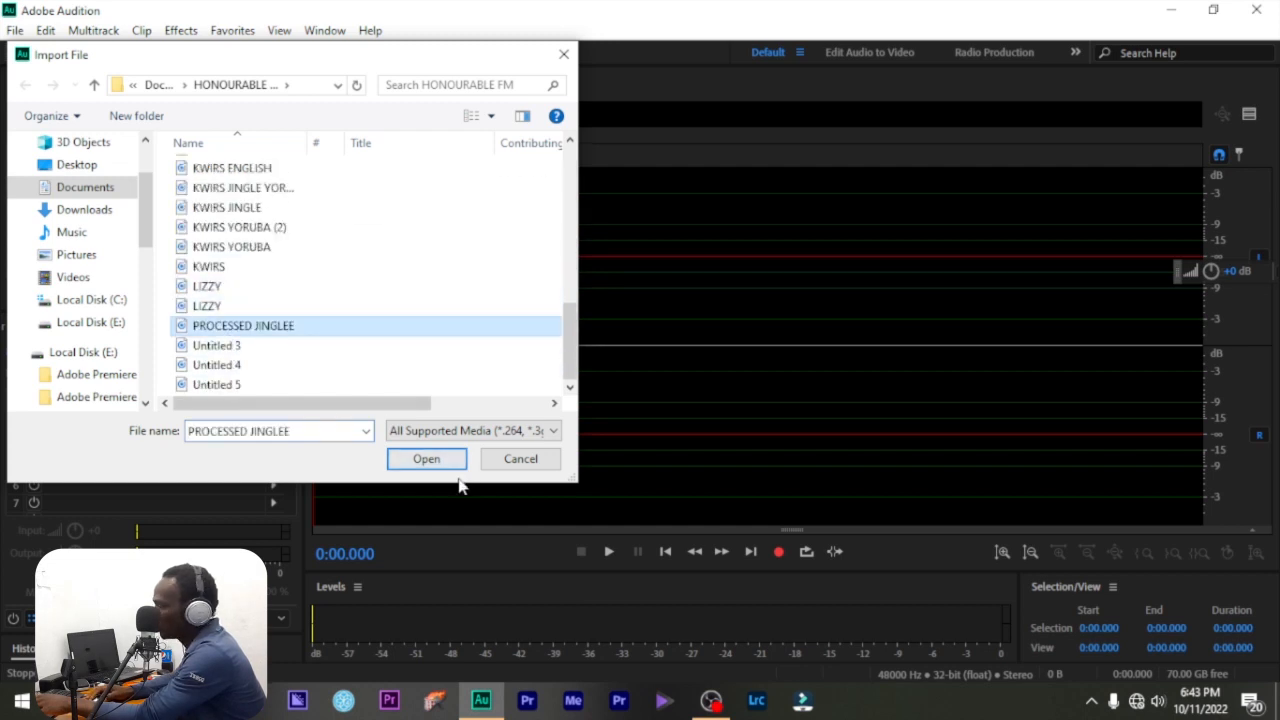
{"action": "left_click", "coordinate": [424, 454]}
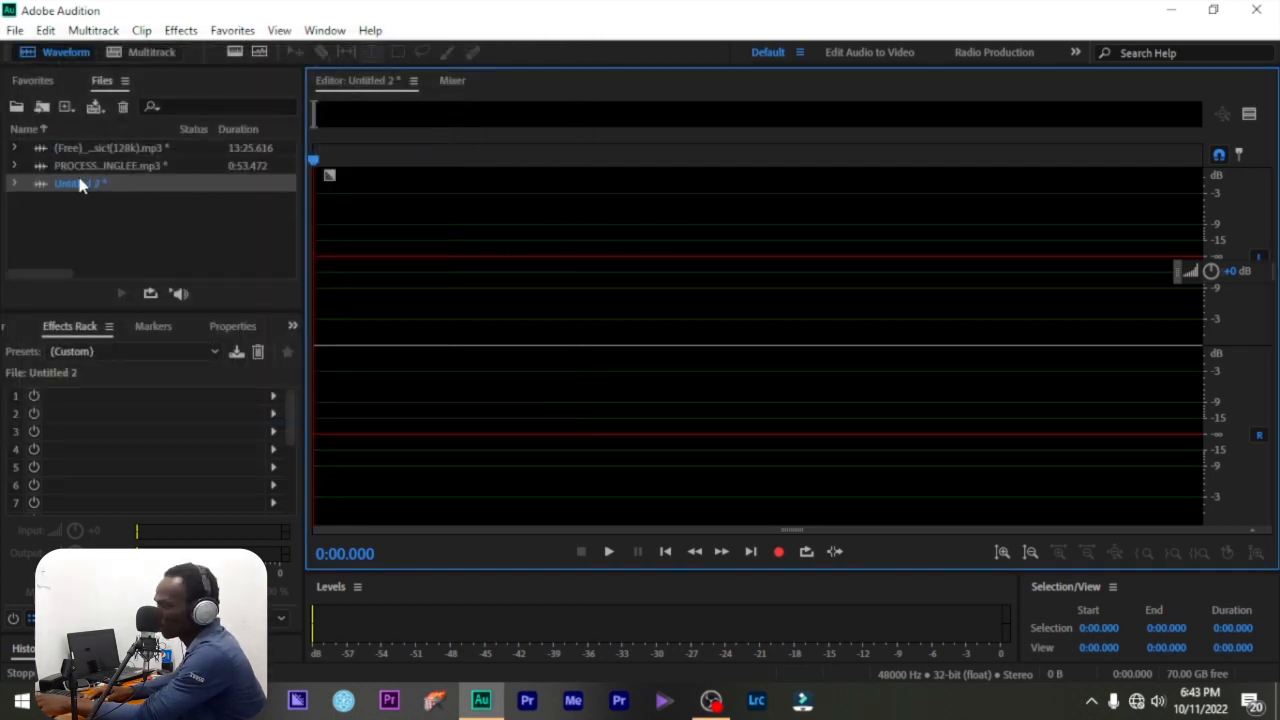
- Import the AUDIO file from the same folder through File > Import > File
{"action": "left_click", "coordinate": [15, 30]}
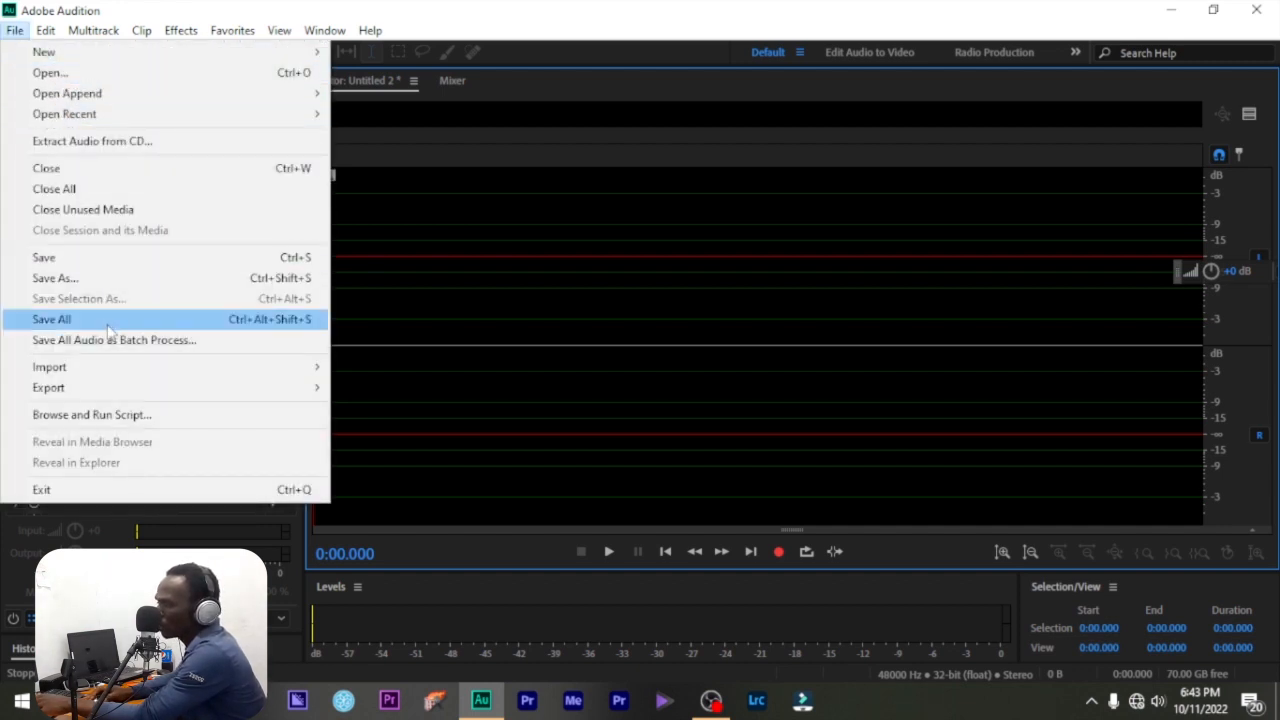
{"action": "mouse_move", "coordinate": [126, 368]}
{"action": "left_click", "coordinate": [456, 376]}
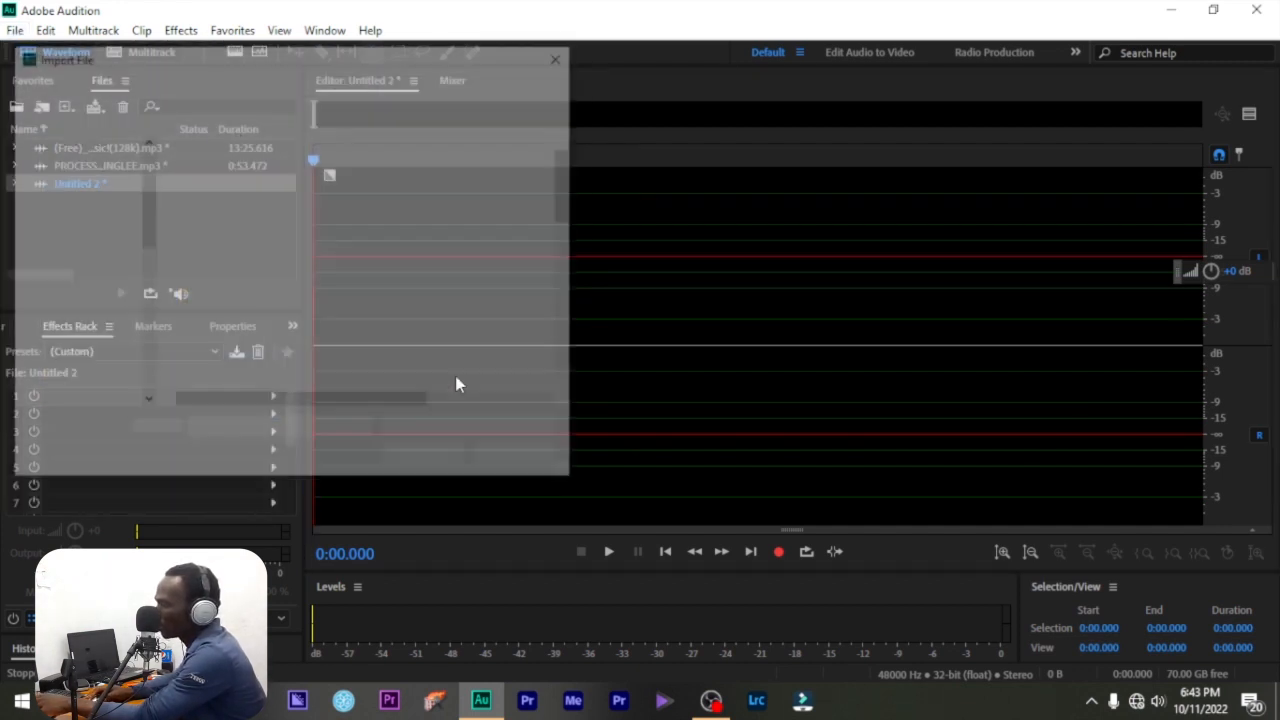
{"action": "scroll", "coordinate": [393, 375], "scroll_direction": "down", "scroll_amount": 6}
{"action": "scroll", "coordinate": [316, 300], "scroll_direction": "up", "scroll_amount": 6}
{"action": "scroll", "coordinate": [316, 300], "scroll_direction": "up", "scroll_amount": 2}
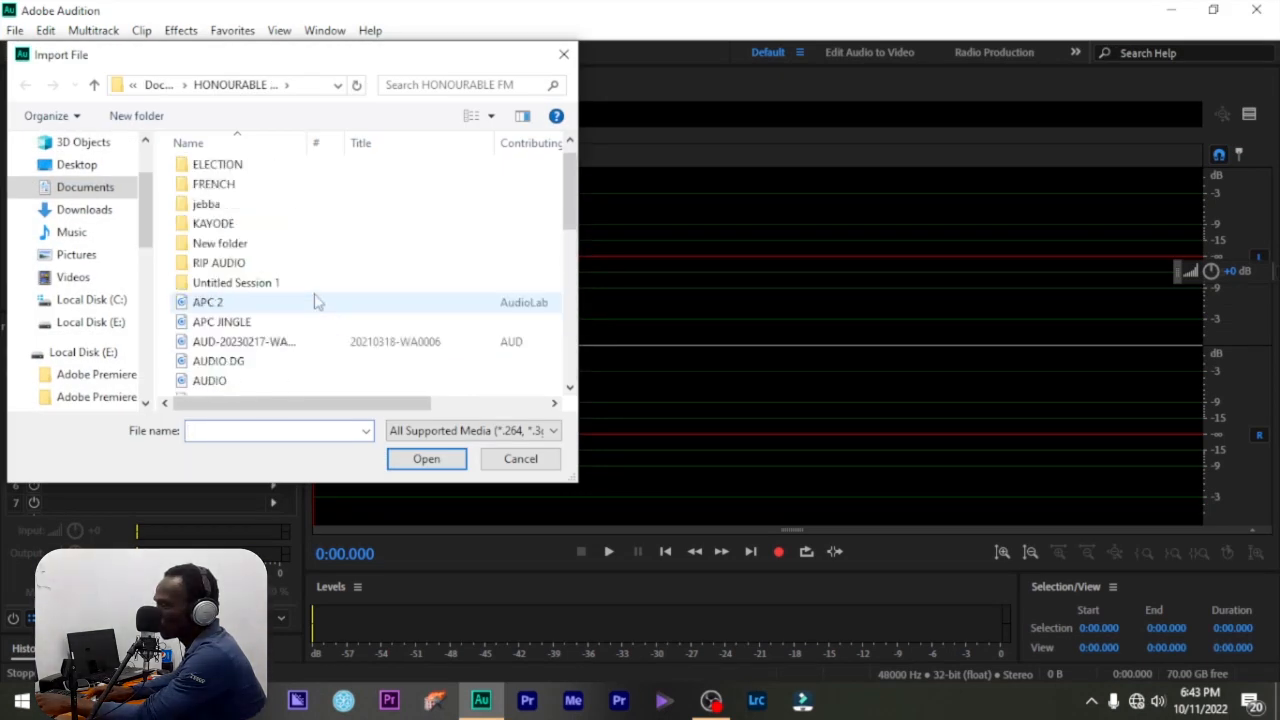
{"action": "scroll", "coordinate": [316, 299], "scroll_direction": "down", "scroll_amount": 3}
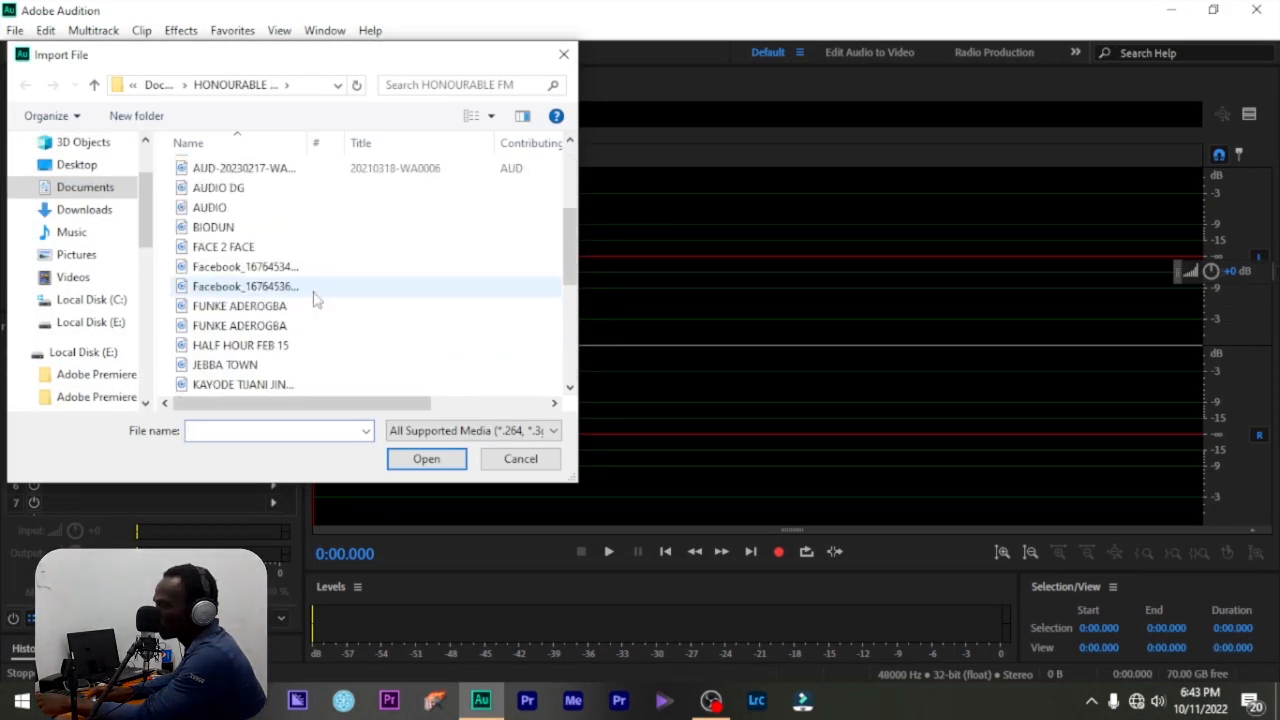
{"action": "left_click", "coordinate": [200, 207]}
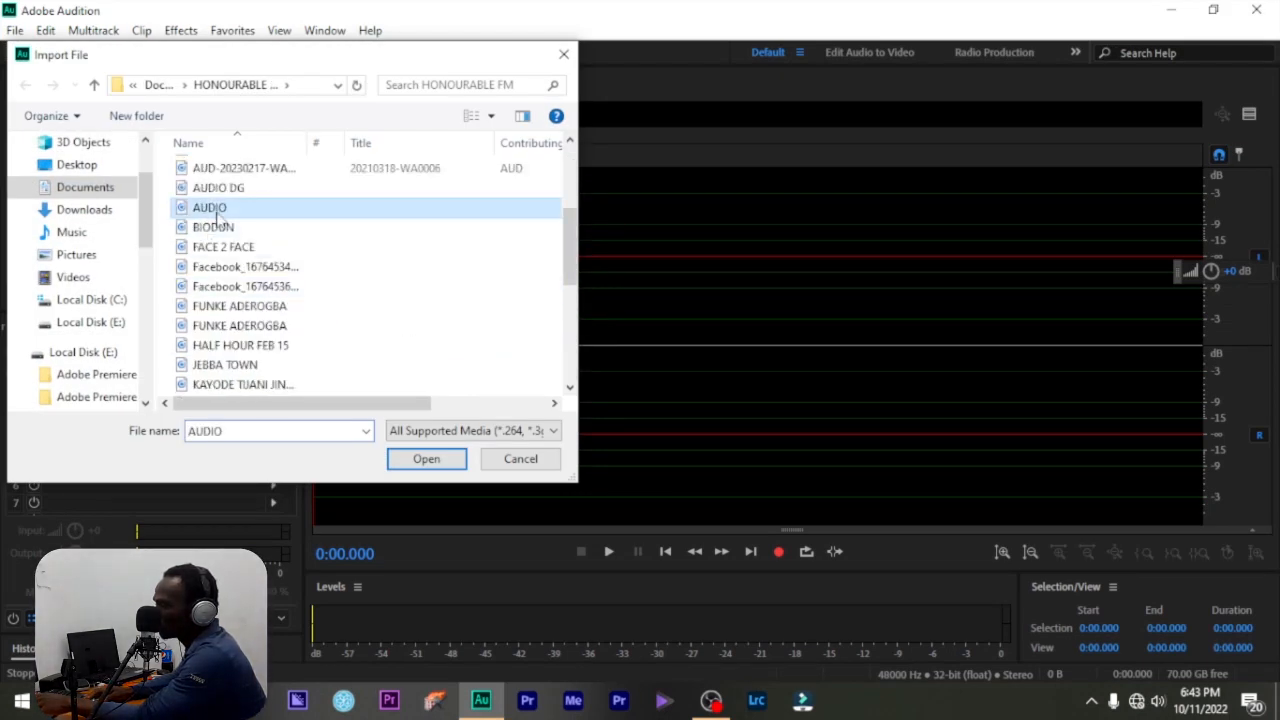
{"action": "left_click", "coordinate": [415, 459]}
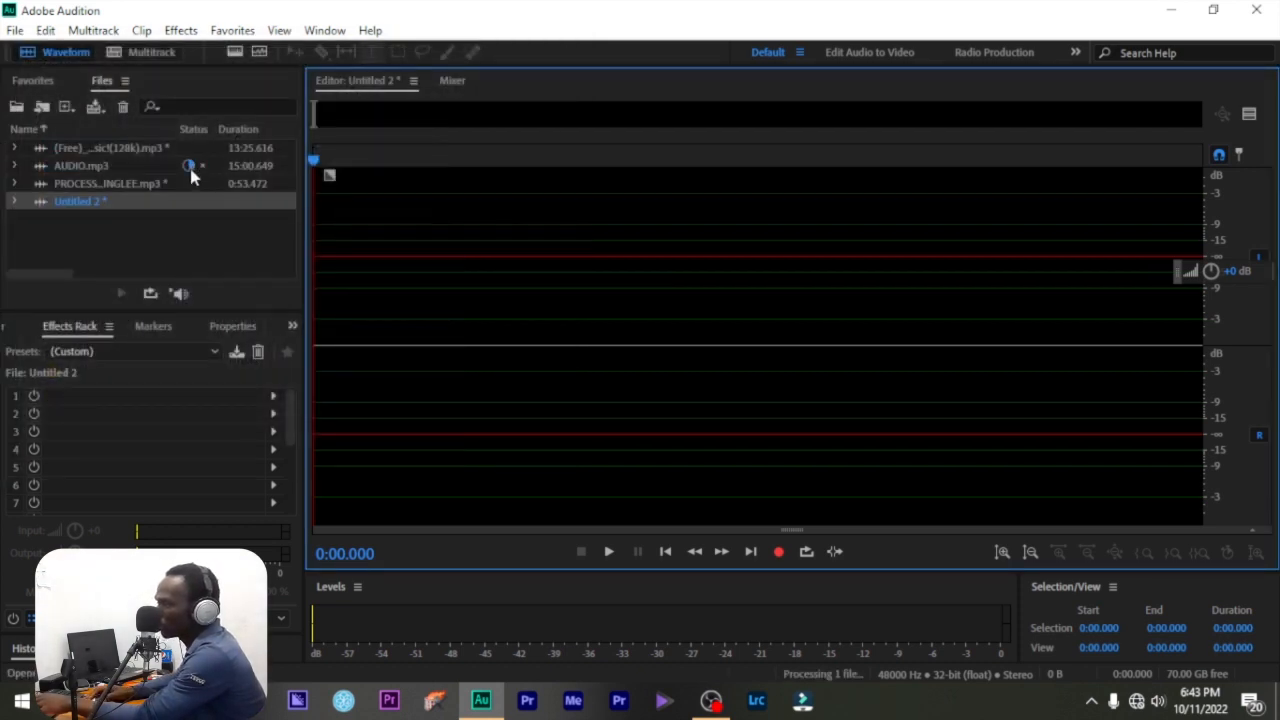
{"action": "left_click", "coordinate": [113, 168]}
{"action": "scroll", "coordinate": [403, 226], "scroll_direction": "up", "scroll_amount": 6}
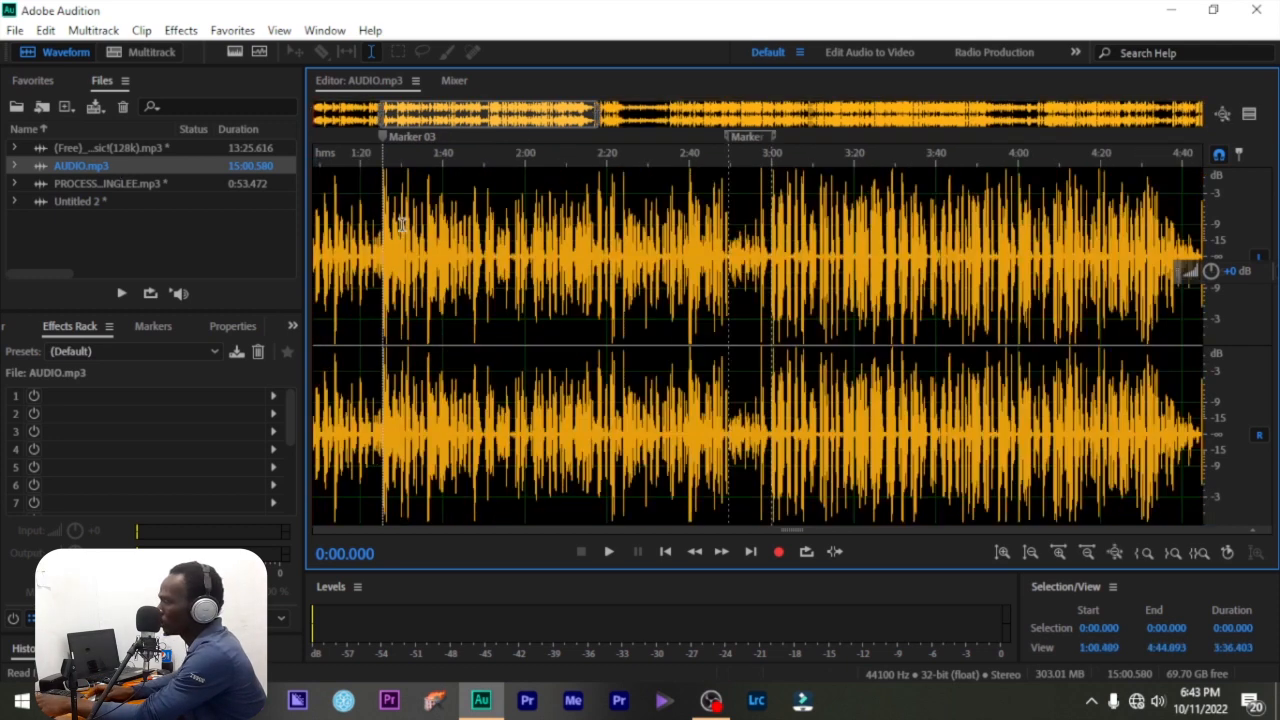
{"action": "scroll", "coordinate": [388, 215], "scroll_direction": "down", "scroll_amount": 6}
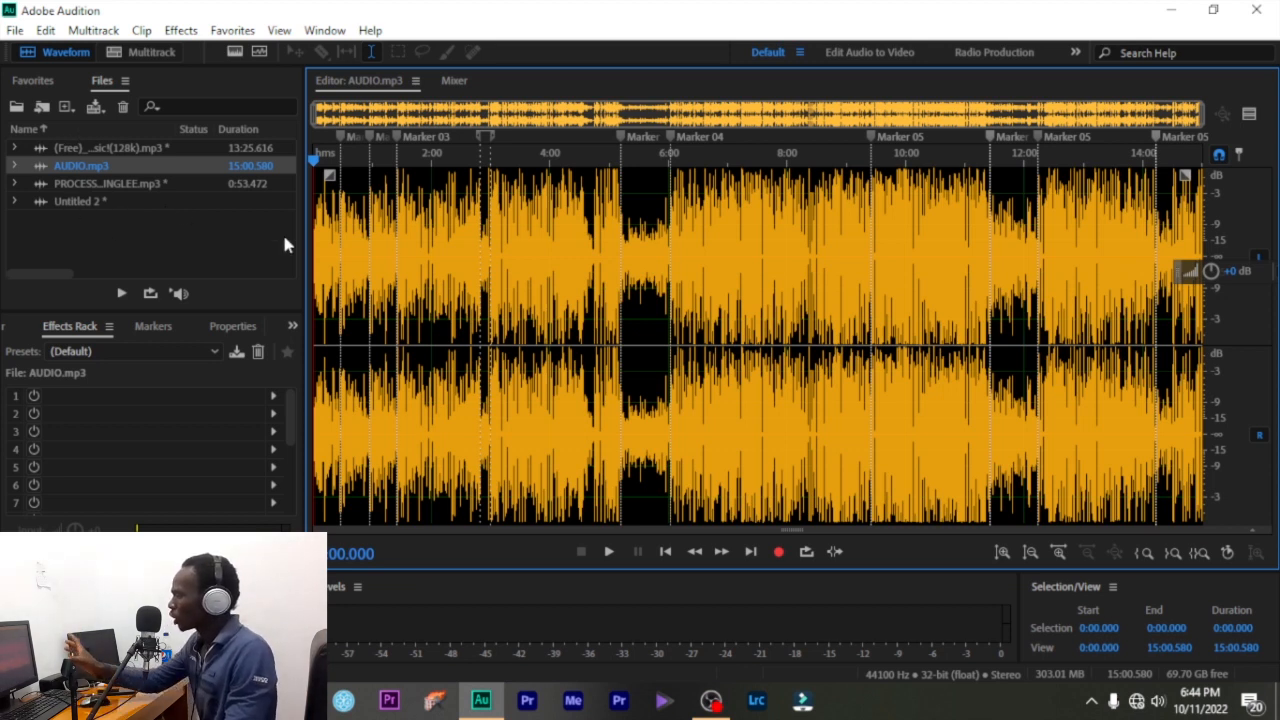
{"action": "double_click", "coordinate": [135, 200]}
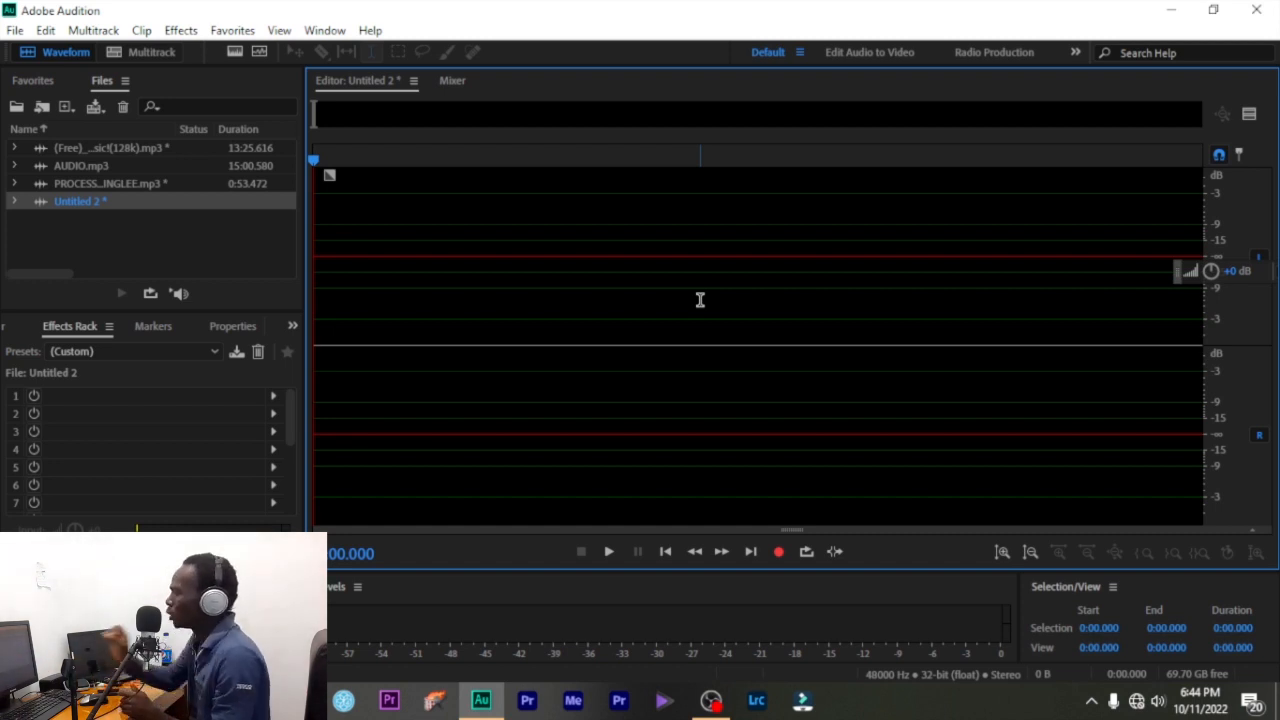
- Reopen AUDIO.mp3 and delete the stretch from 7:19.708 to 7:21.683
{"action": "double_click", "coordinate": [90, 165]}
{"action": "scroll", "coordinate": [638, 281], "scroll_direction": "up", "scroll_amount": 10}
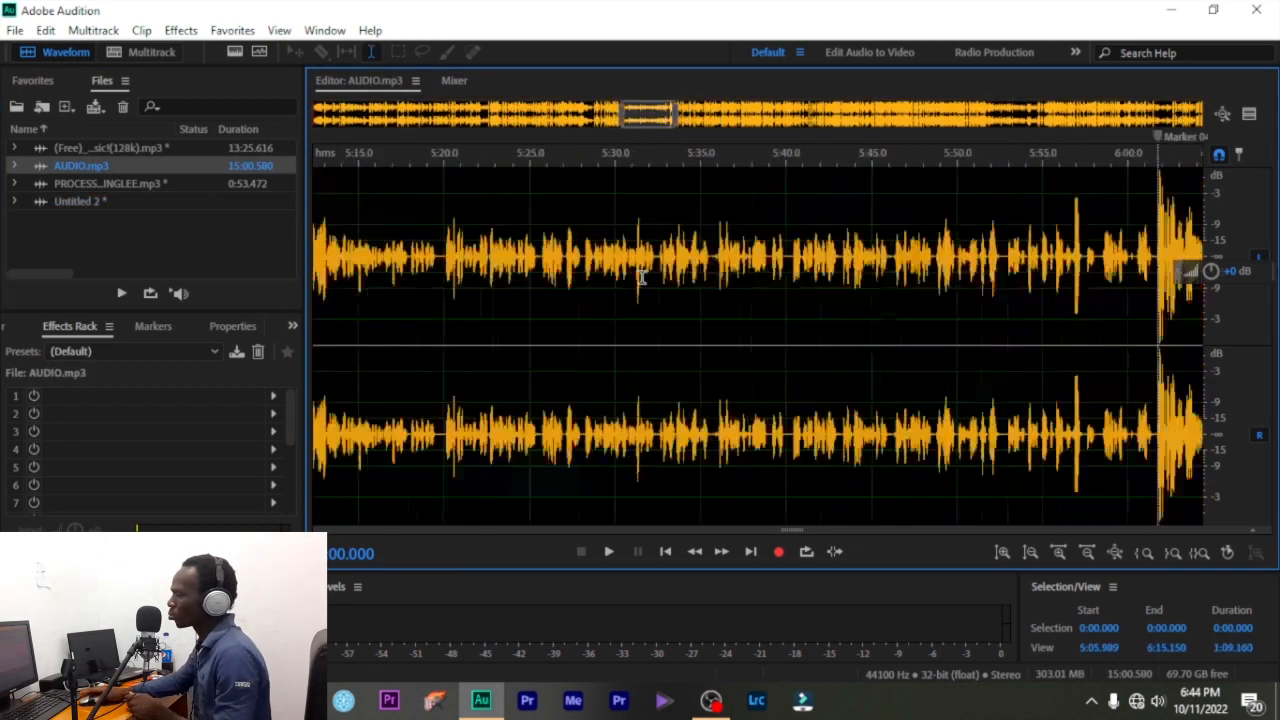
{"action": "scroll", "coordinate": [638, 281], "scroll_direction": "down", "scroll_amount": 10}
{"action": "scroll", "coordinate": [635, 281], "scroll_direction": "up", "scroll_amount": 3}
{"action": "left_click", "coordinate": [634, 280]}
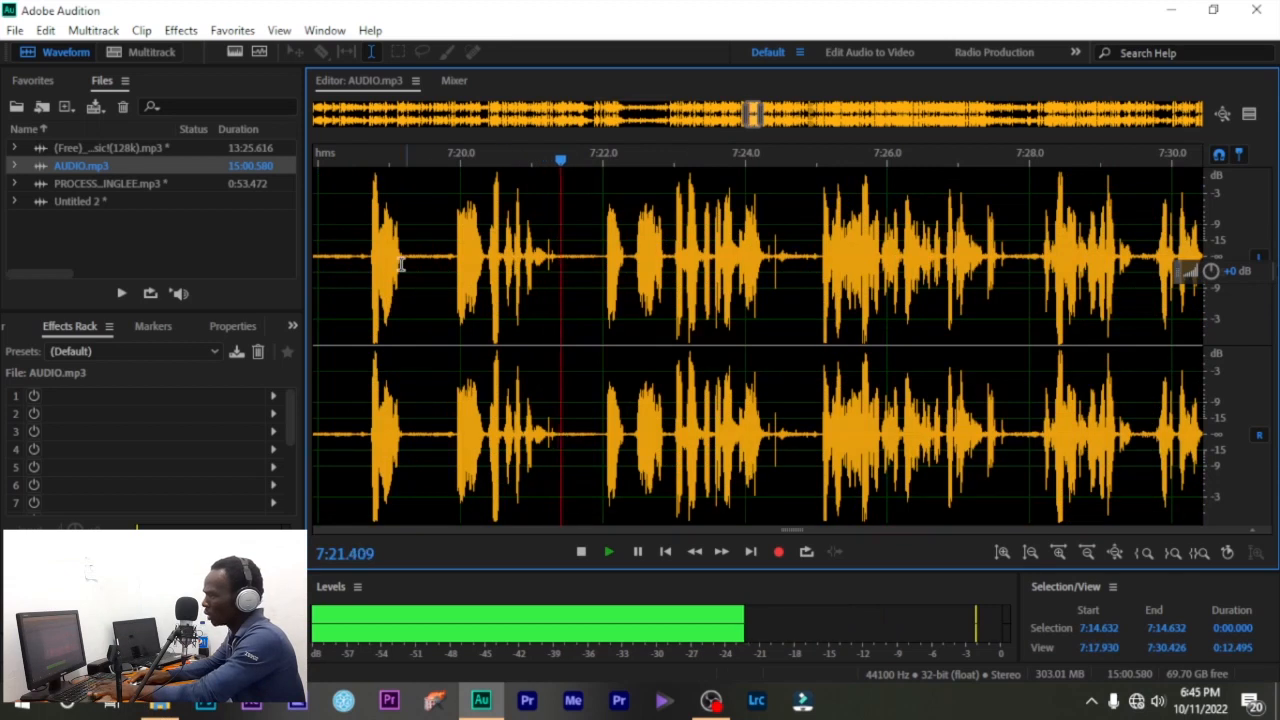
{"action": "key", "text": "space"}
{"action": "left_click_drag", "start_coordinate": [441, 250], "coordinate": [580, 303]}
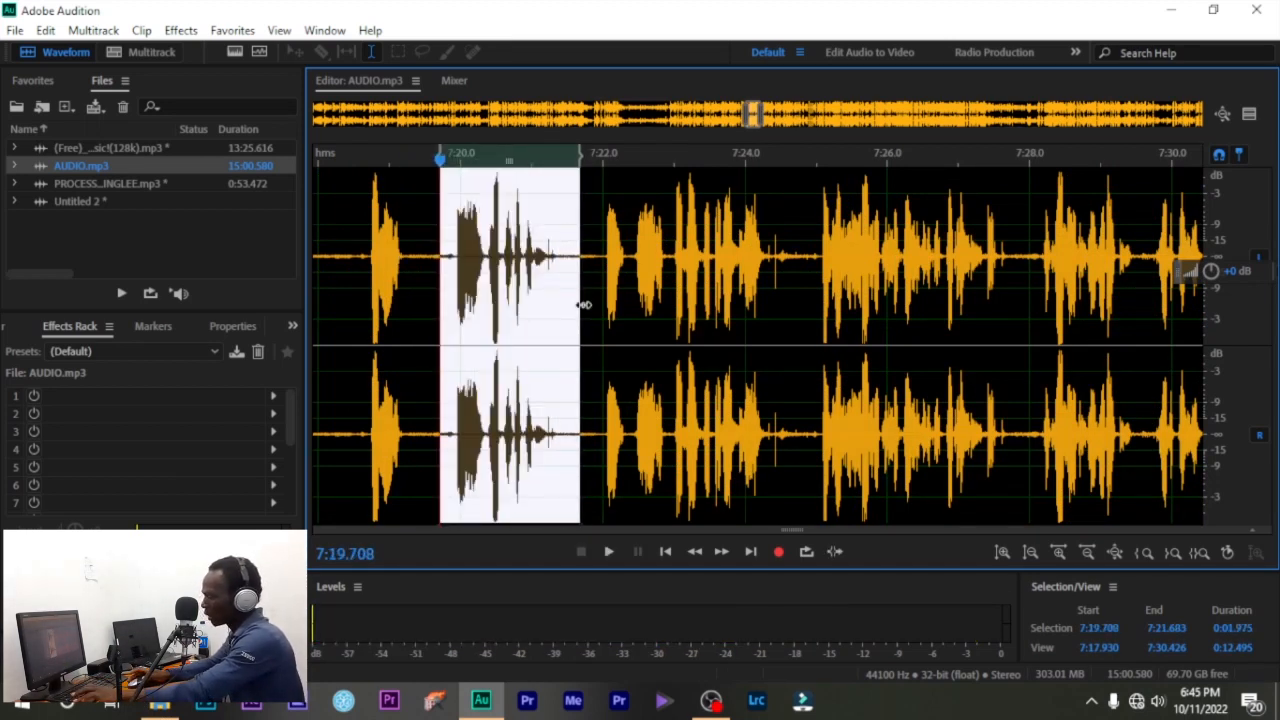
{"action": "key", "text": "Delete"}
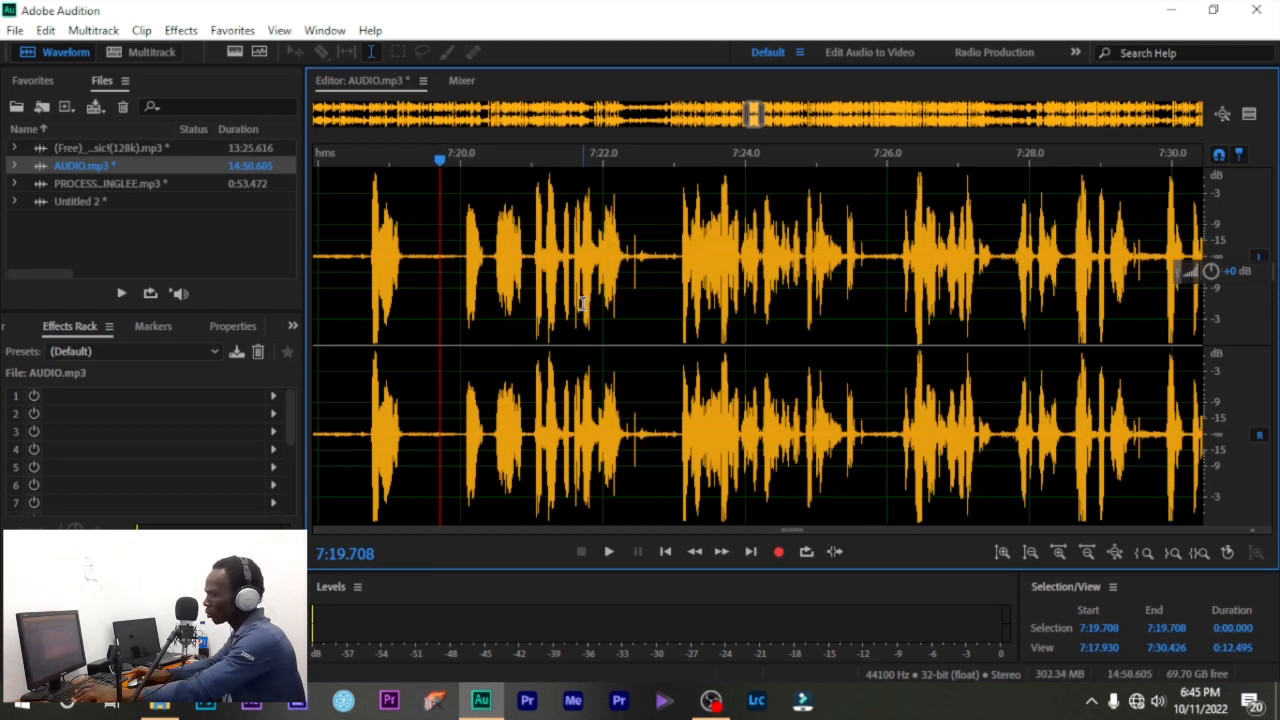
- Undo the delete, cut the same range instead, and play back around the cut
{"action": "key", "text": "ctrl+z"}
{"action": "right_click", "coordinate": [510, 246]}
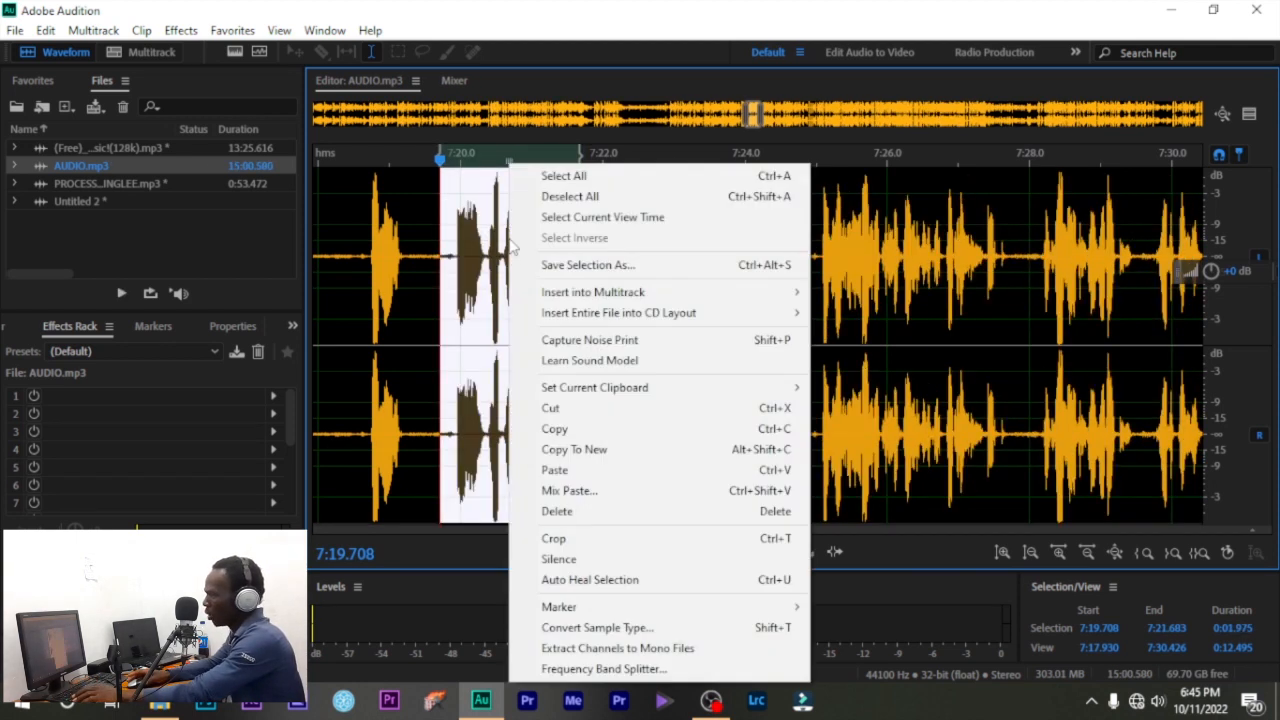
{"action": "left_click", "coordinate": [603, 407]}
{"action": "left_click", "coordinate": [366, 256]}
{"action": "key", "text": "space"}
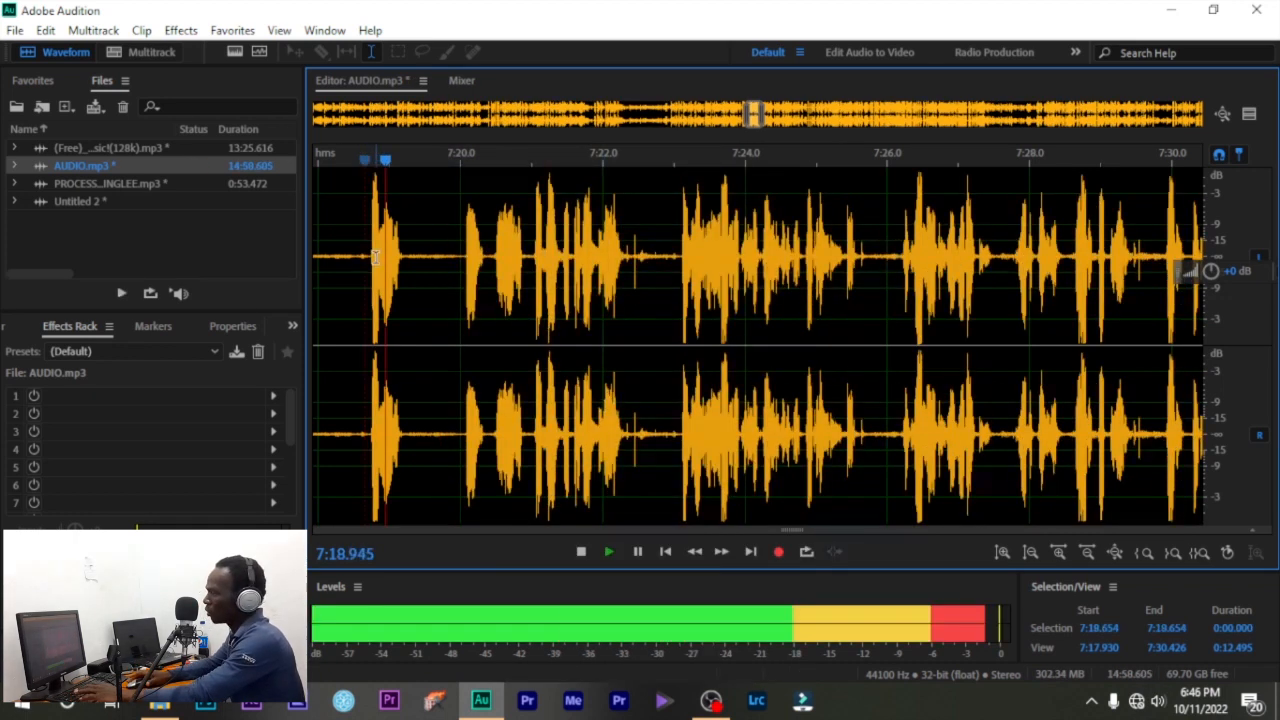
{"action": "key", "text": "space"}
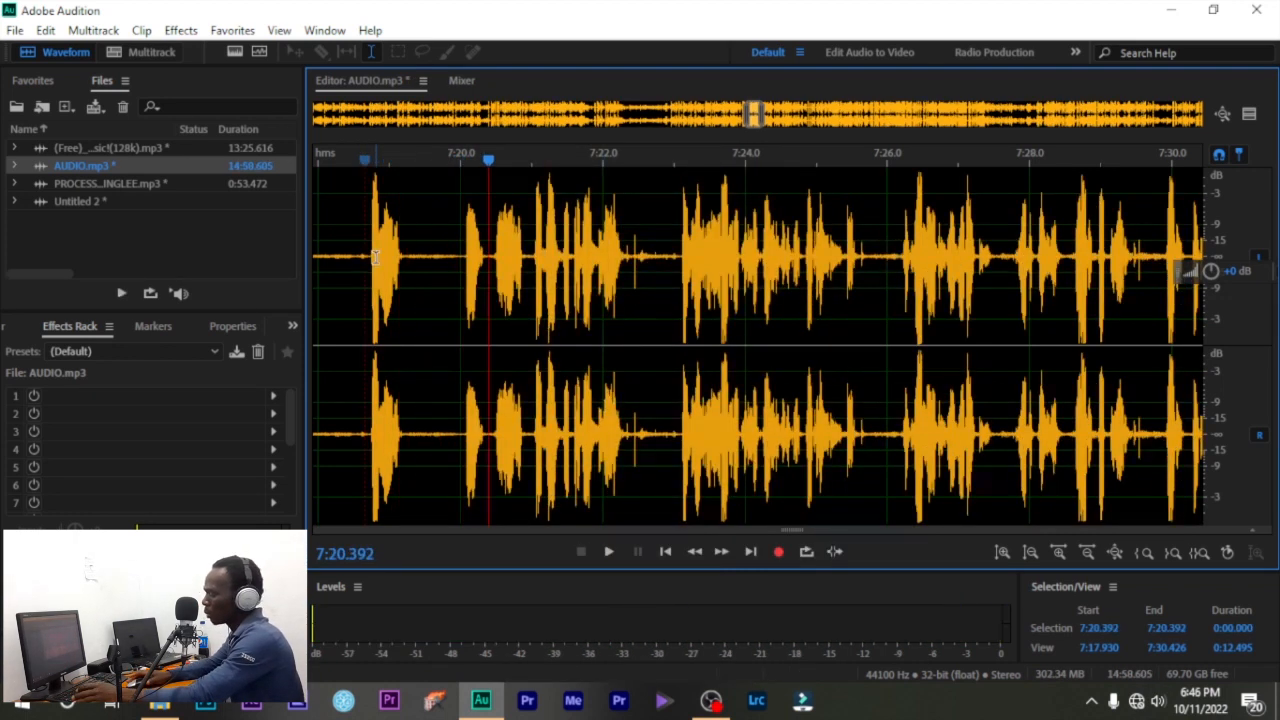
- Undo the cut, clear the selection at 7:16.750, and zoom out
{"action": "key", "text": "ctrl+z"}
{"action": "scroll", "coordinate": [675, 268], "scroll_direction": "down", "scroll_amount": 2}
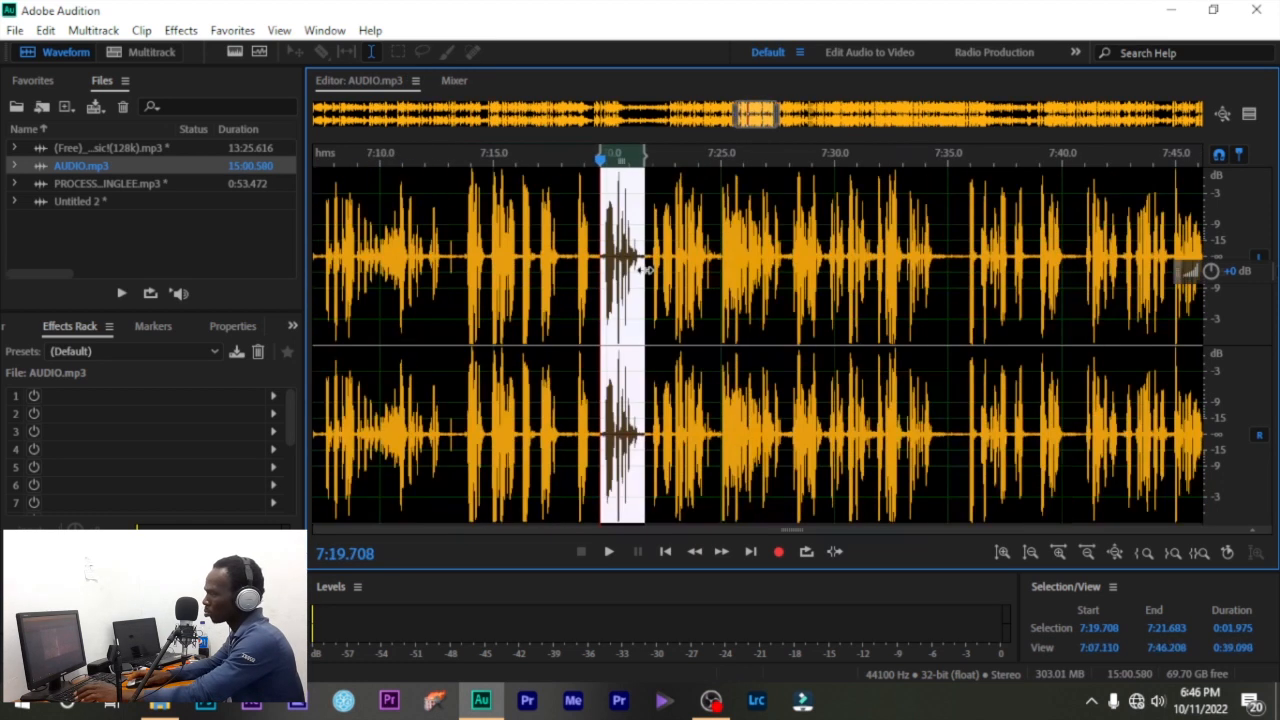
{"action": "left_click", "coordinate": [533, 261]}
{"action": "scroll", "coordinate": [703, 313], "scroll_direction": "down", "scroll_amount": 3}
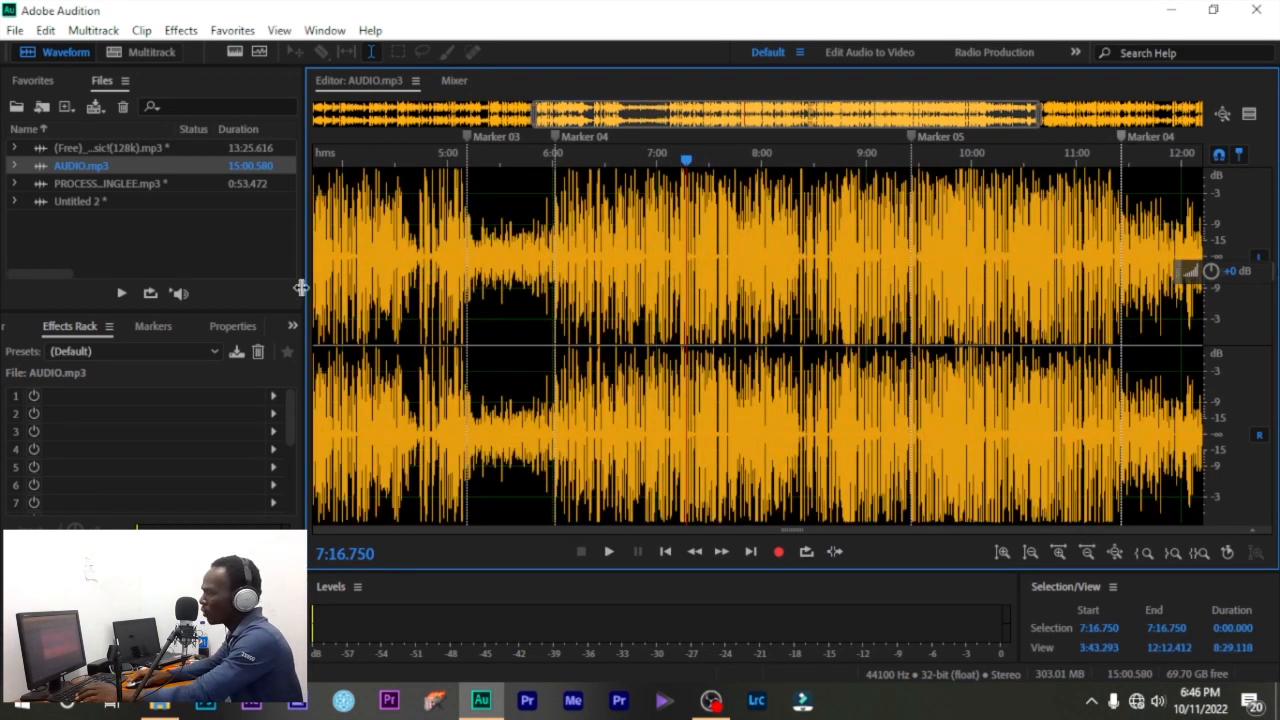
- Open PROCESSED JINGLEE.mp3, AUDIO.mp3, then the (Free) background music file from the Files panel
{"action": "left_click", "coordinate": [143, 248]}
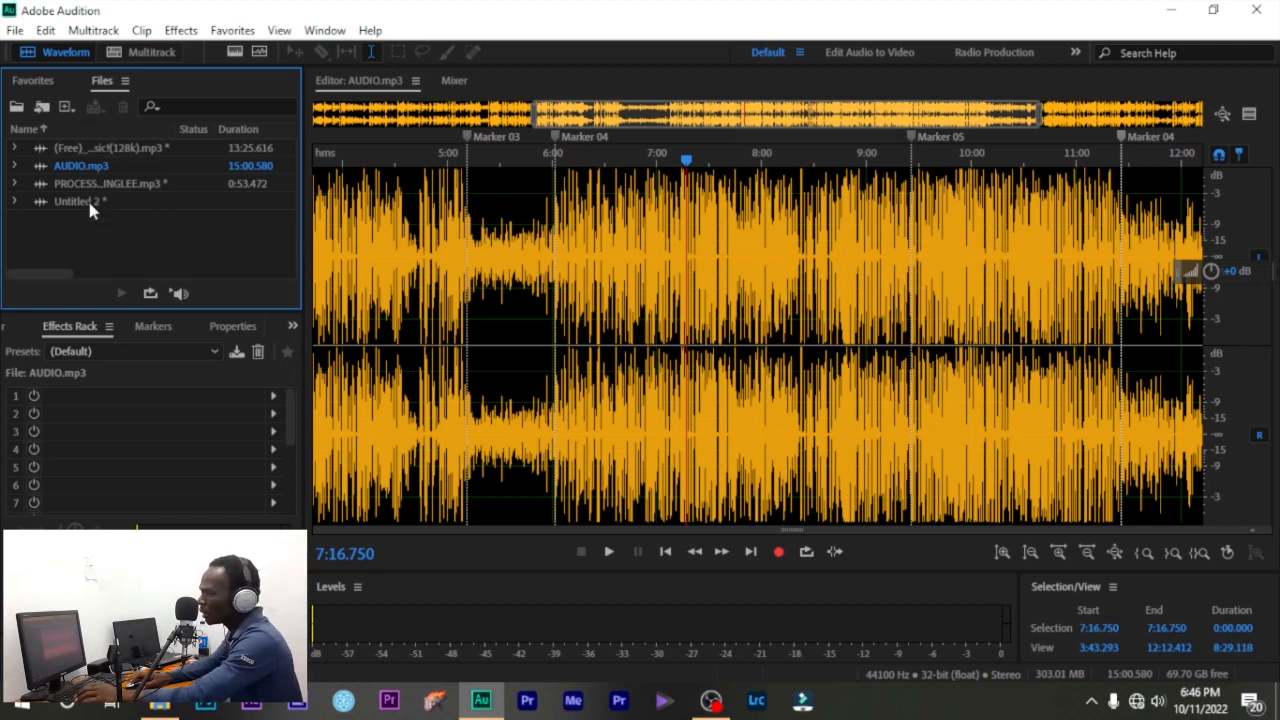
{"action": "left_click_drag", "start_coordinate": [87, 200], "coordinate": [165, 260]}
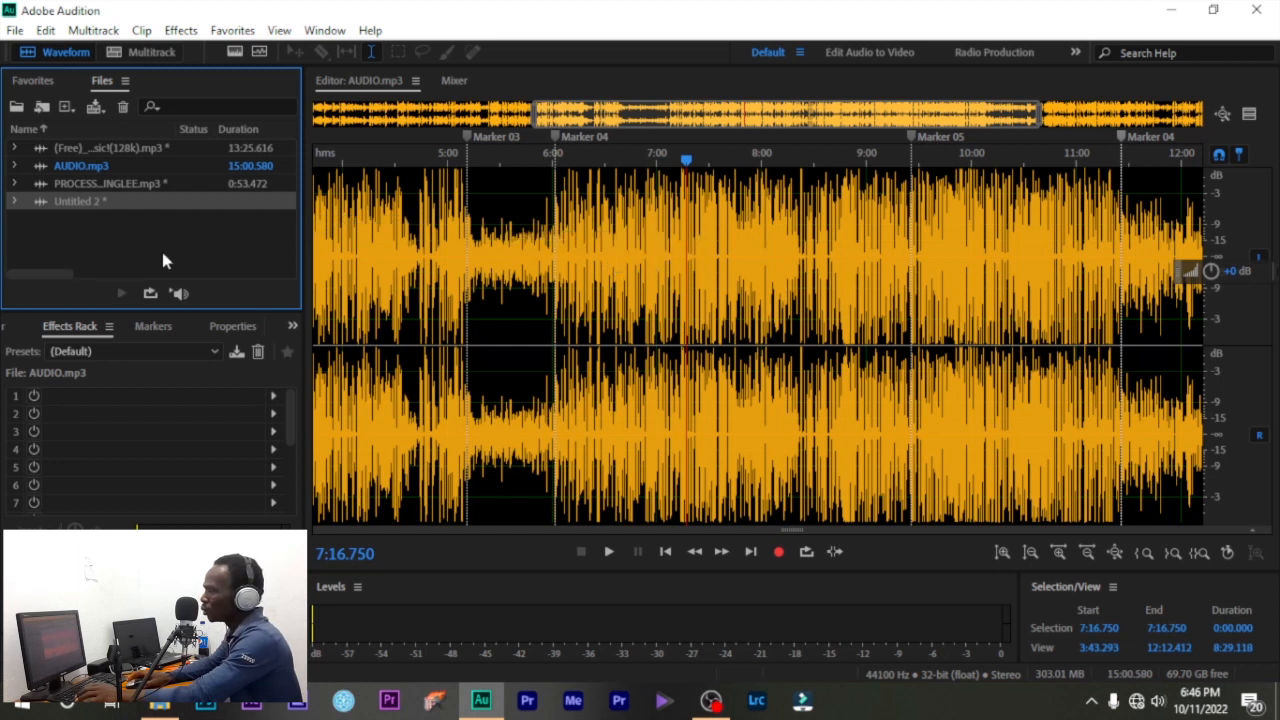
{"action": "double_click", "coordinate": [119, 184]}
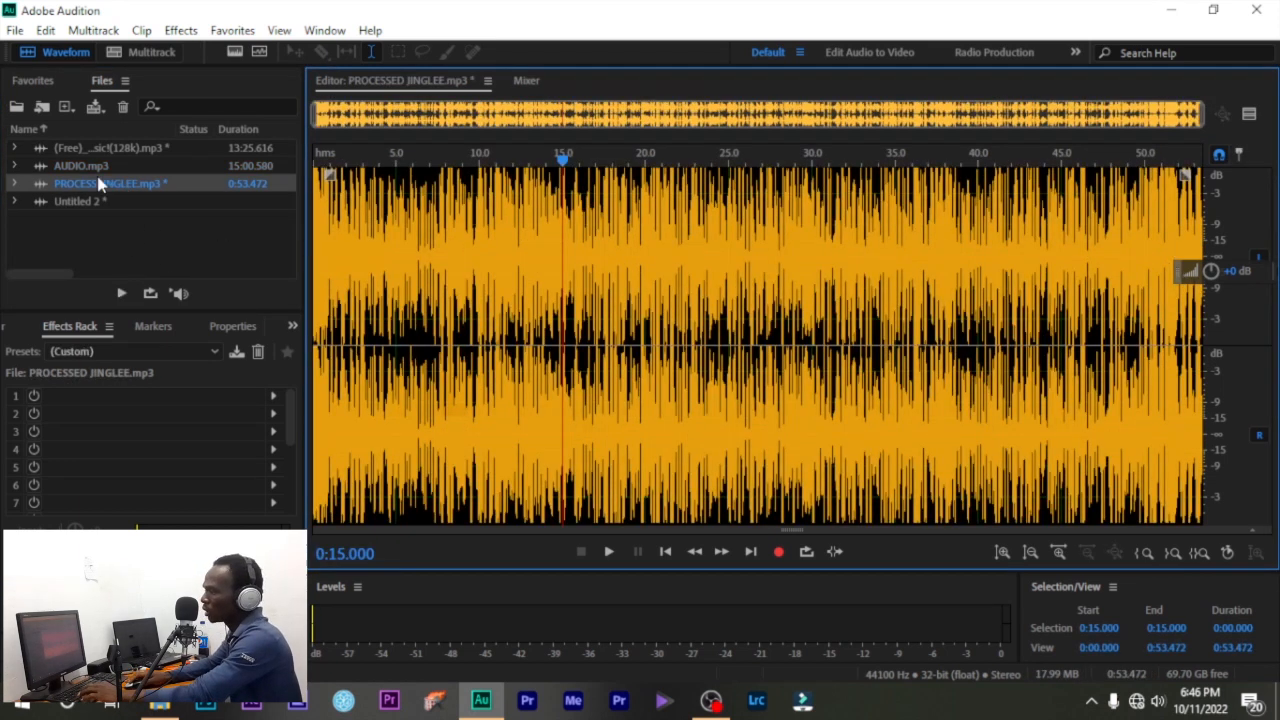
{"action": "double_click", "coordinate": [96, 168]}
{"action": "double_click", "coordinate": [116, 147]}
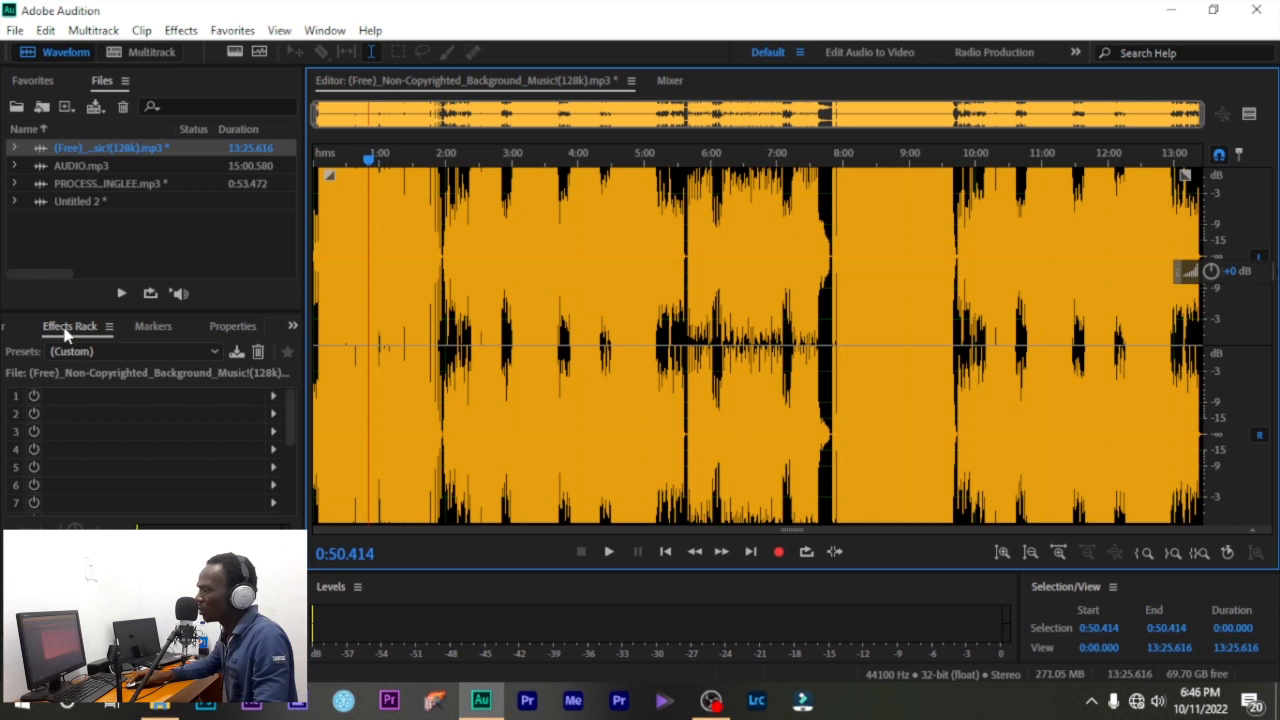
- Choose Radio Announcer Voice from the Effects Rack presets list
{"action": "left_click", "coordinate": [210, 352]}
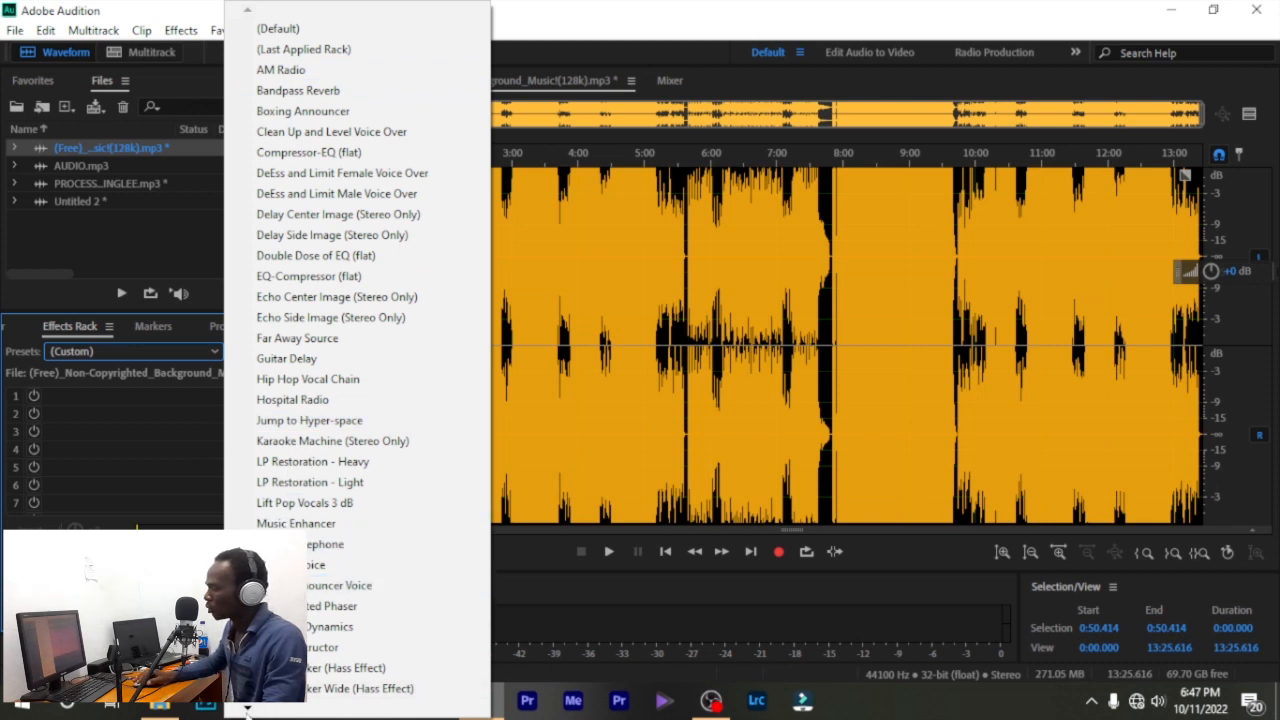
{"action": "mouse_move", "coordinate": [247, 710]}
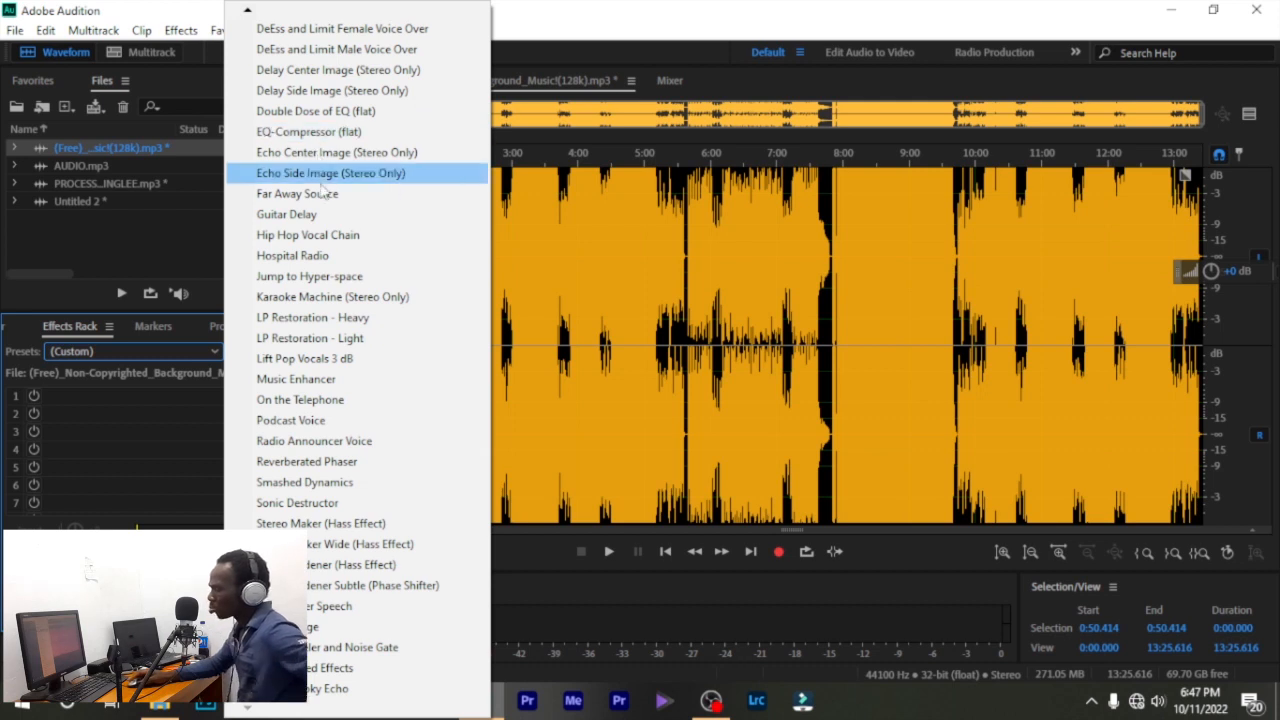
{"action": "left_click", "coordinate": [300, 445]}
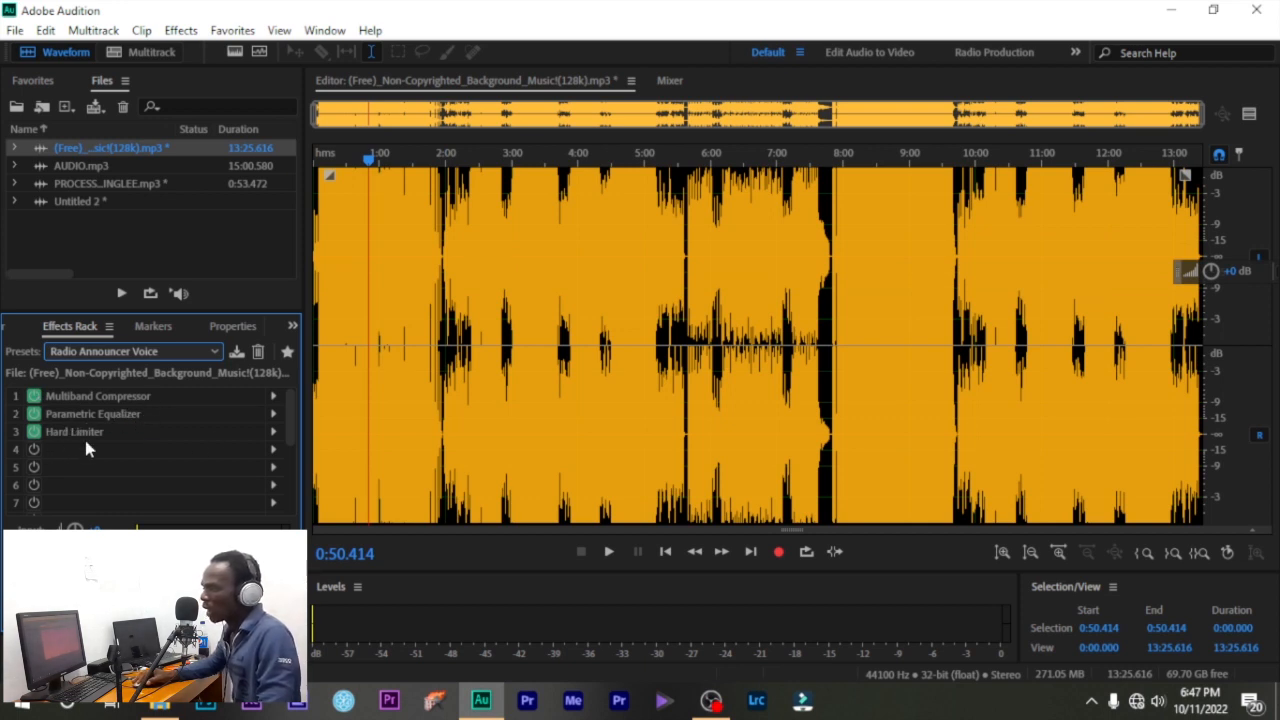
- Inspect the Multiband Compressor and Parametric Equalizer settings, closing each unchanged
{"action": "left_click", "coordinate": [273, 396]}
{"action": "left_click", "coordinate": [363, 121]}
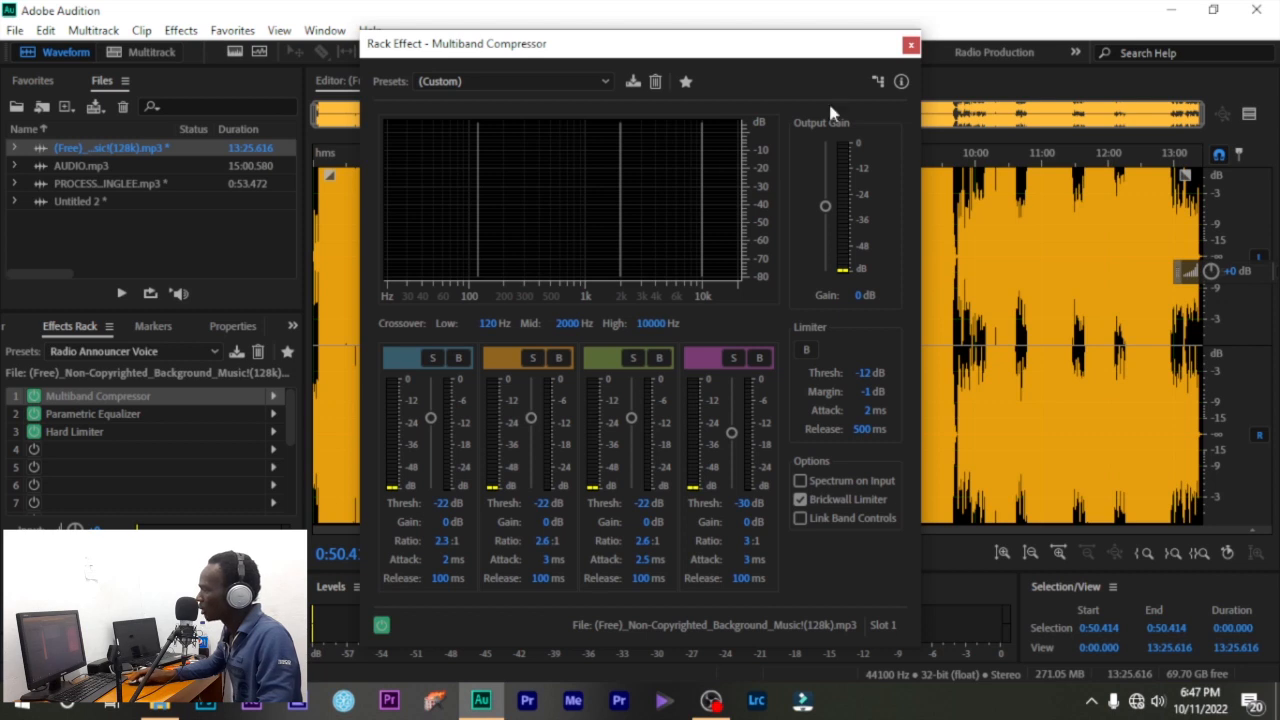
{"action": "left_click", "coordinate": [910, 45]}
{"action": "left_click", "coordinate": [273, 414]}
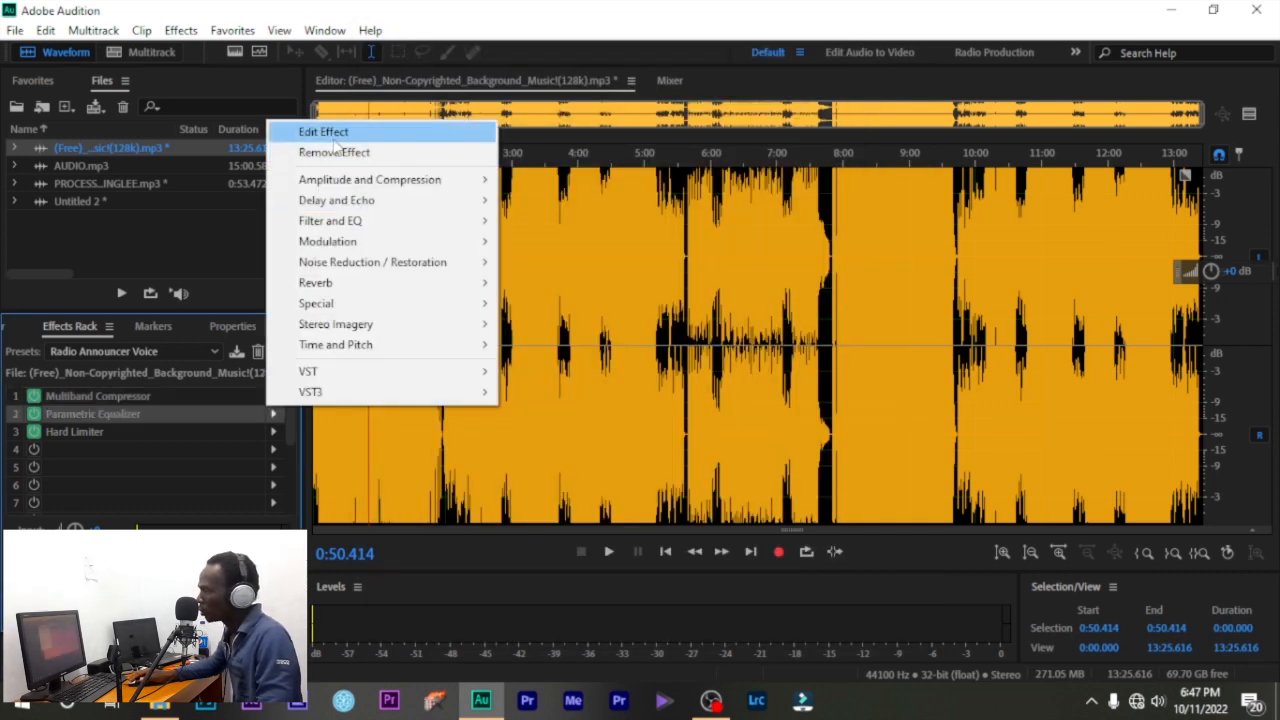
{"action": "left_click", "coordinate": [330, 131]}
{"action": "left_click", "coordinate": [524, 138]}
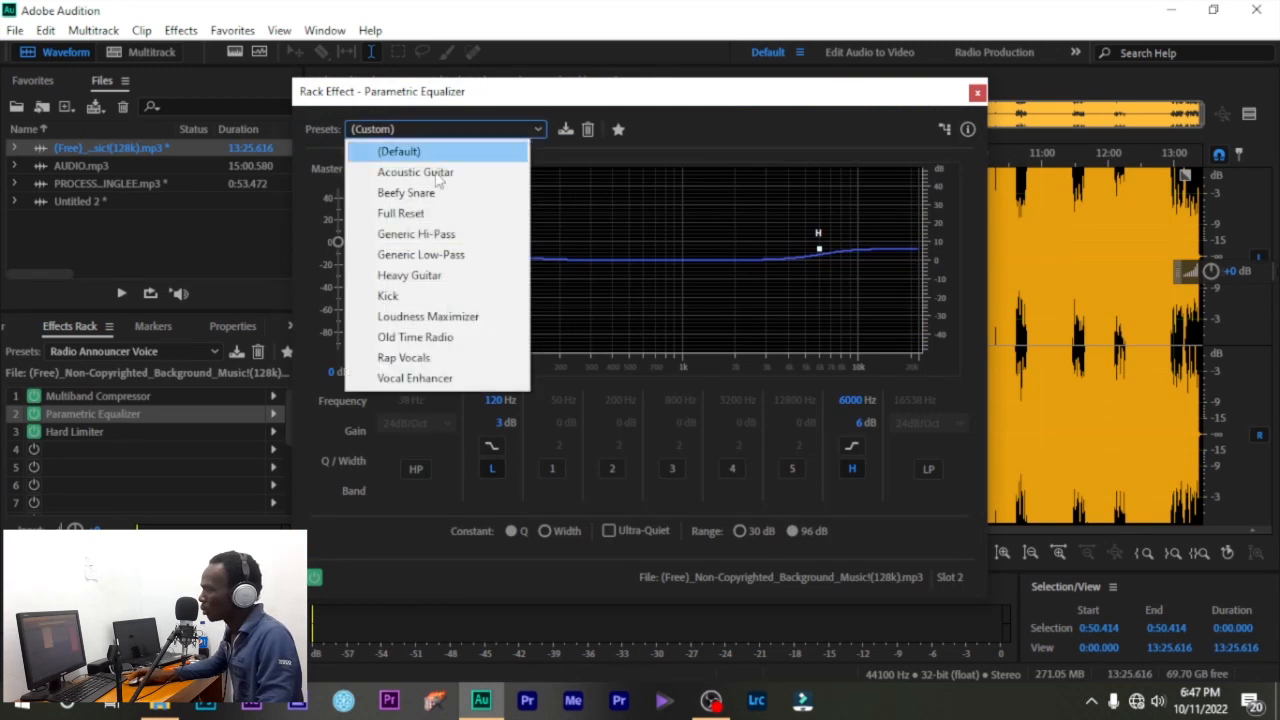
{"action": "left_click", "coordinate": [528, 132]}
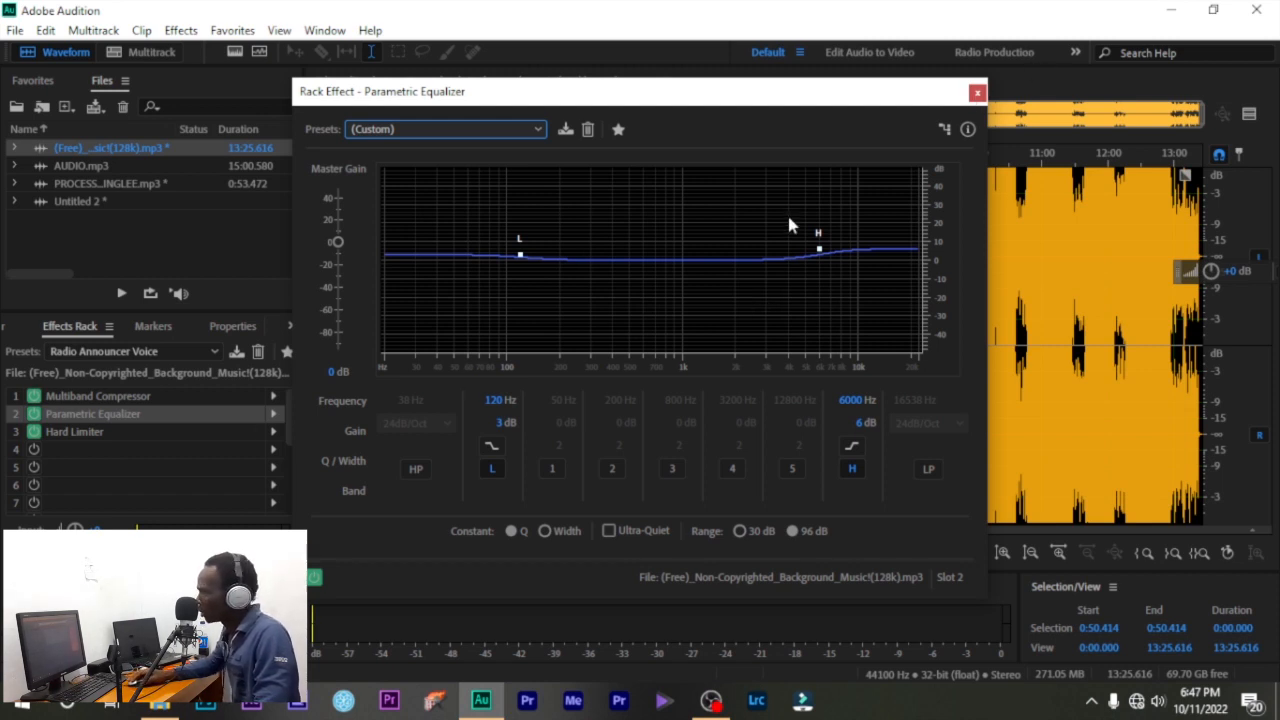
{"action": "left_click", "coordinate": [978, 93]}
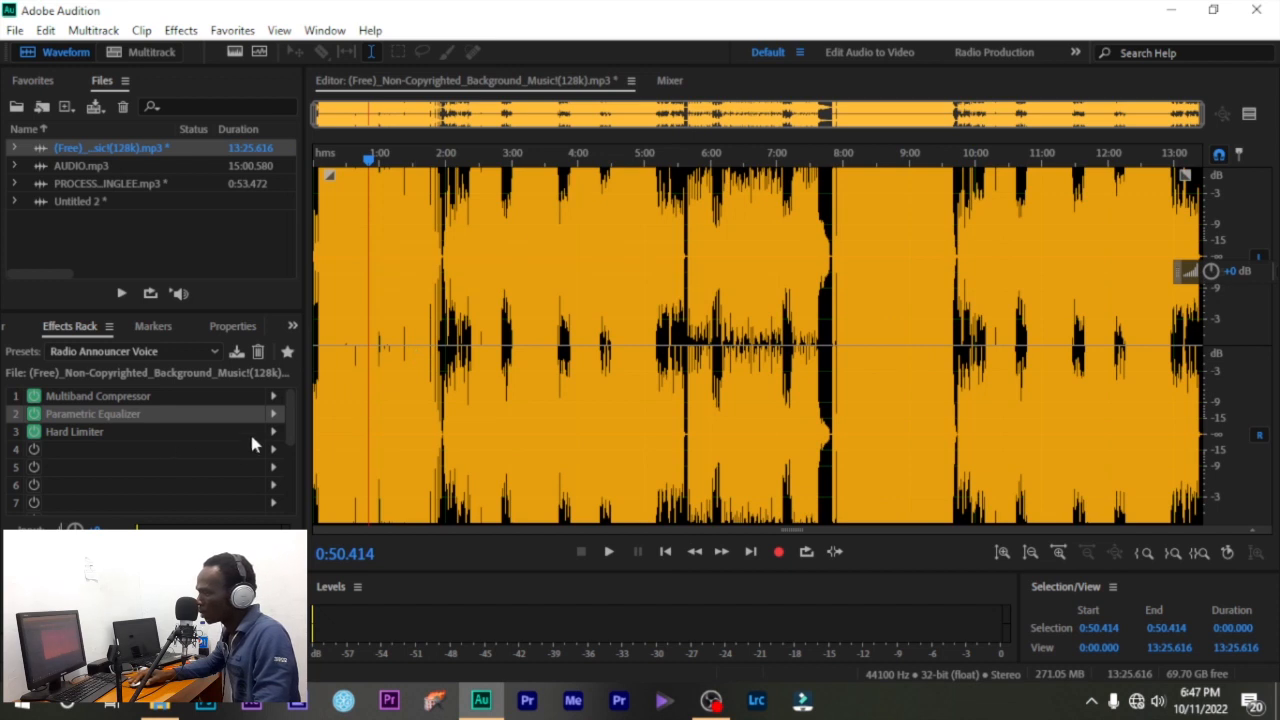
- Inspect the Hard Limiter settings and presets, then close it unchanged
{"action": "left_click", "coordinate": [273, 431]}
{"action": "left_click", "coordinate": [452, 150]}
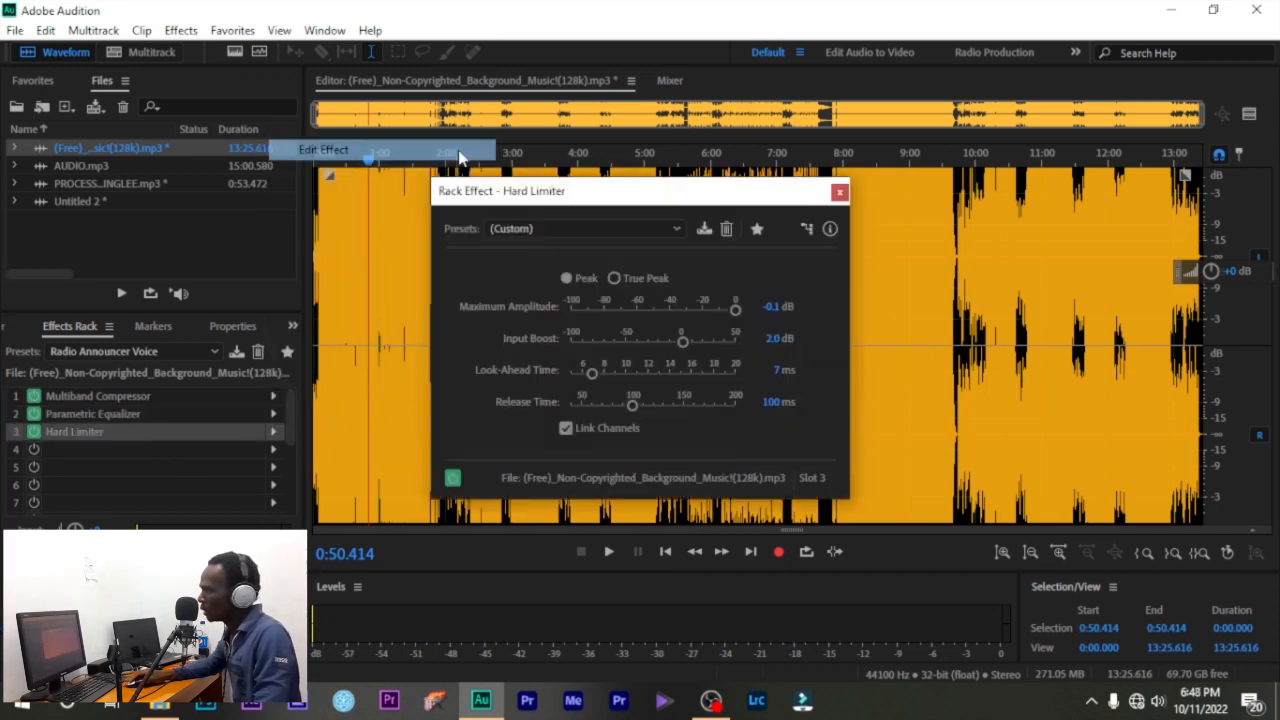
{"action": "left_click", "coordinate": [674, 230]}
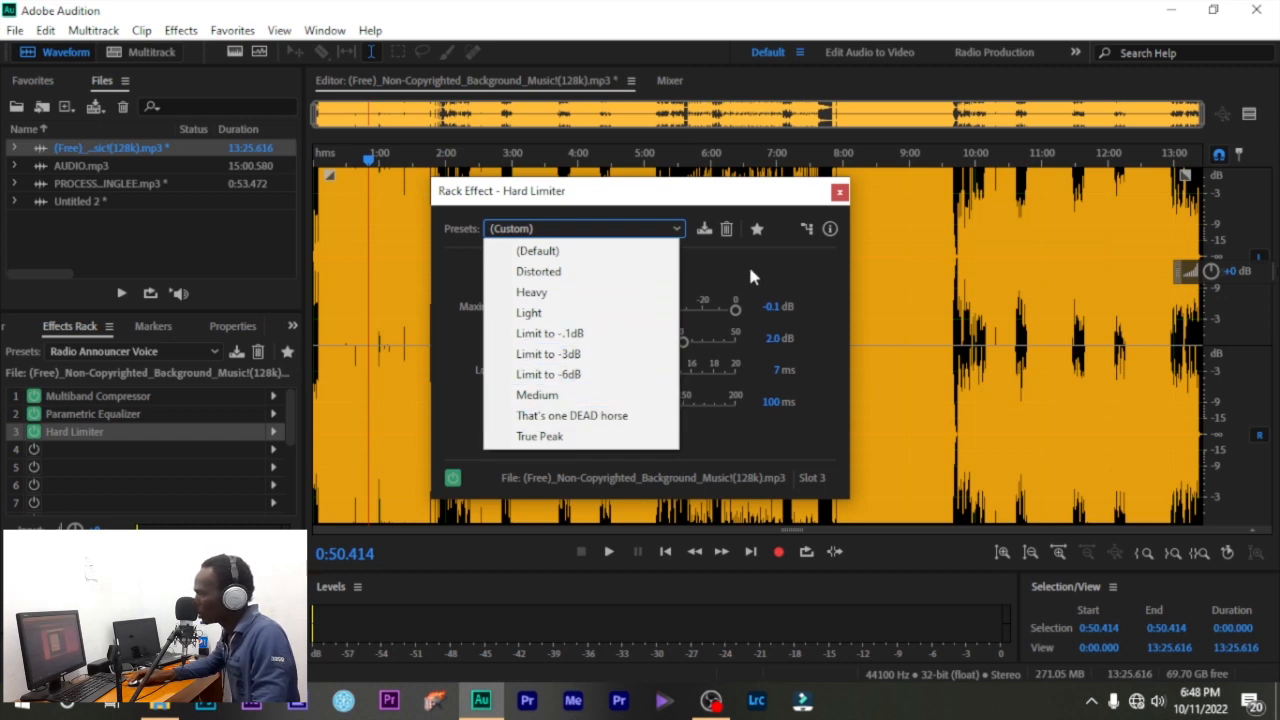
{"action": "left_click", "coordinate": [842, 195]}
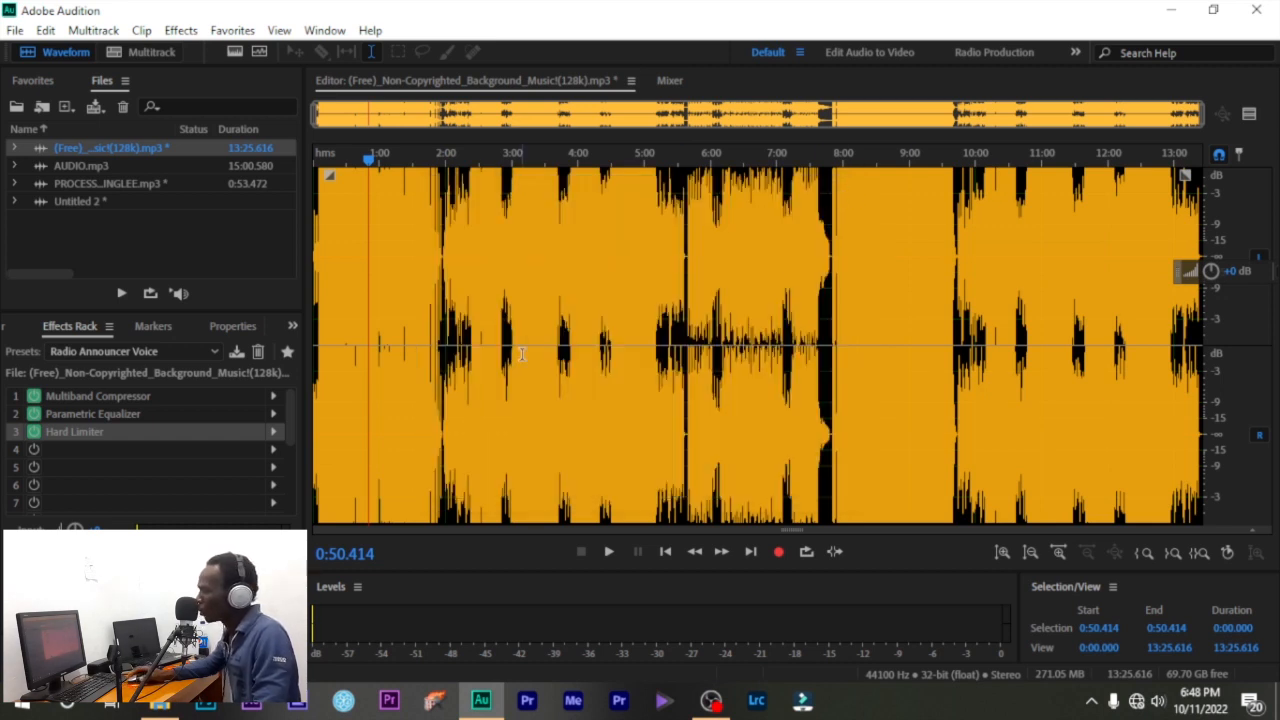
- Reset the rack to the empty (Default) preset and show the Markers list
{"action": "left_click", "coordinate": [150, 351]}
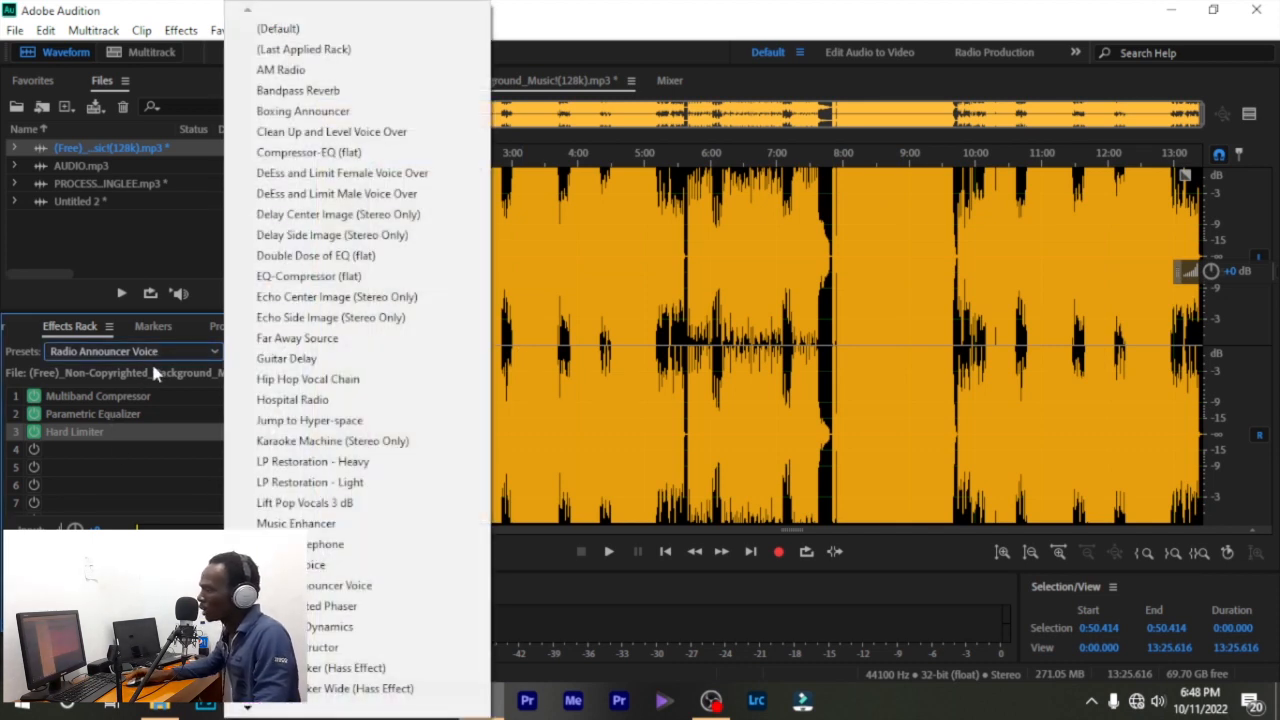
{"action": "left_click", "coordinate": [305, 27]}
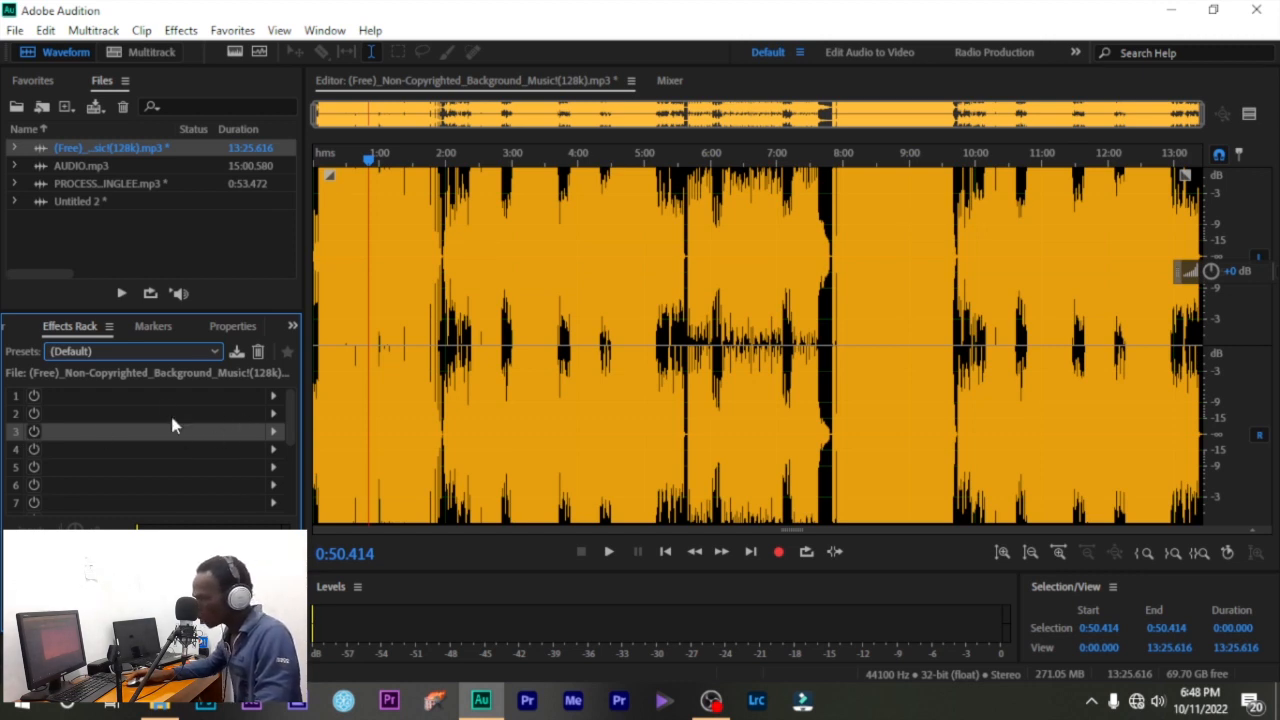
{"action": "left_click", "coordinate": [154, 327]}
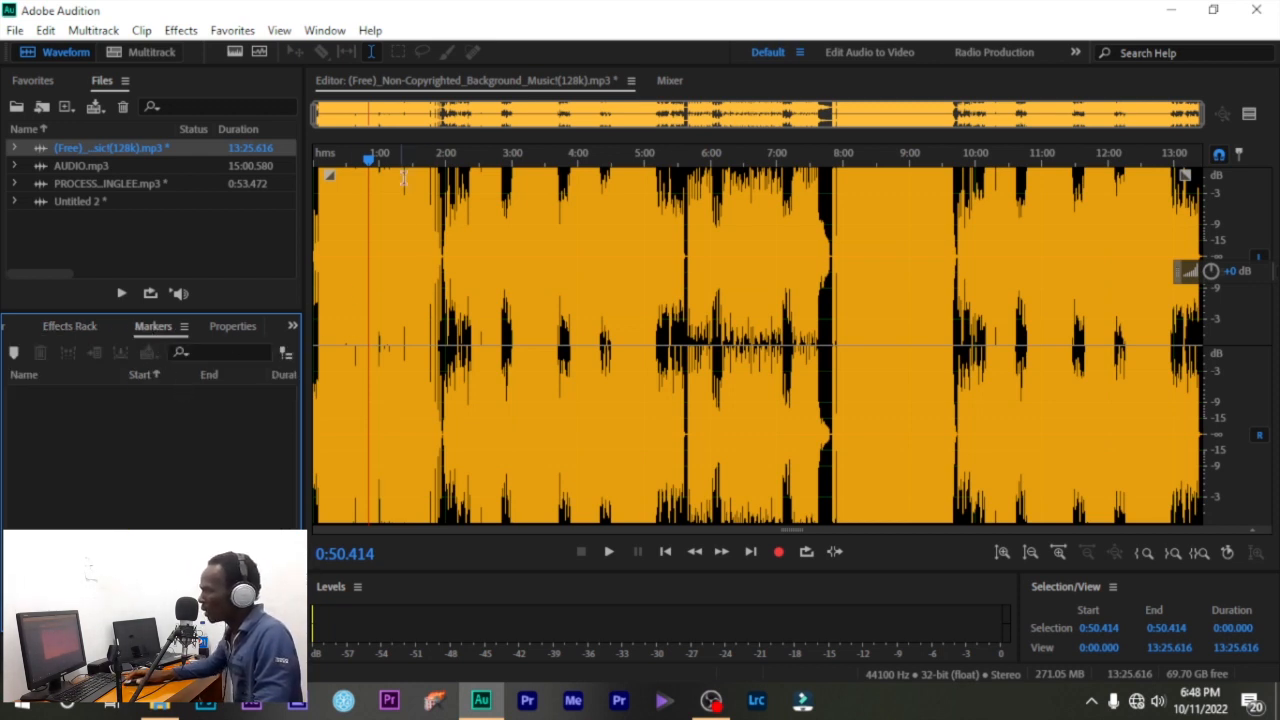
- Zoom into the track, play briefly, and add a marker at 2:20.904
{"action": "scroll", "coordinate": [460, 208], "scroll_direction": "up", "scroll_amount": 5}
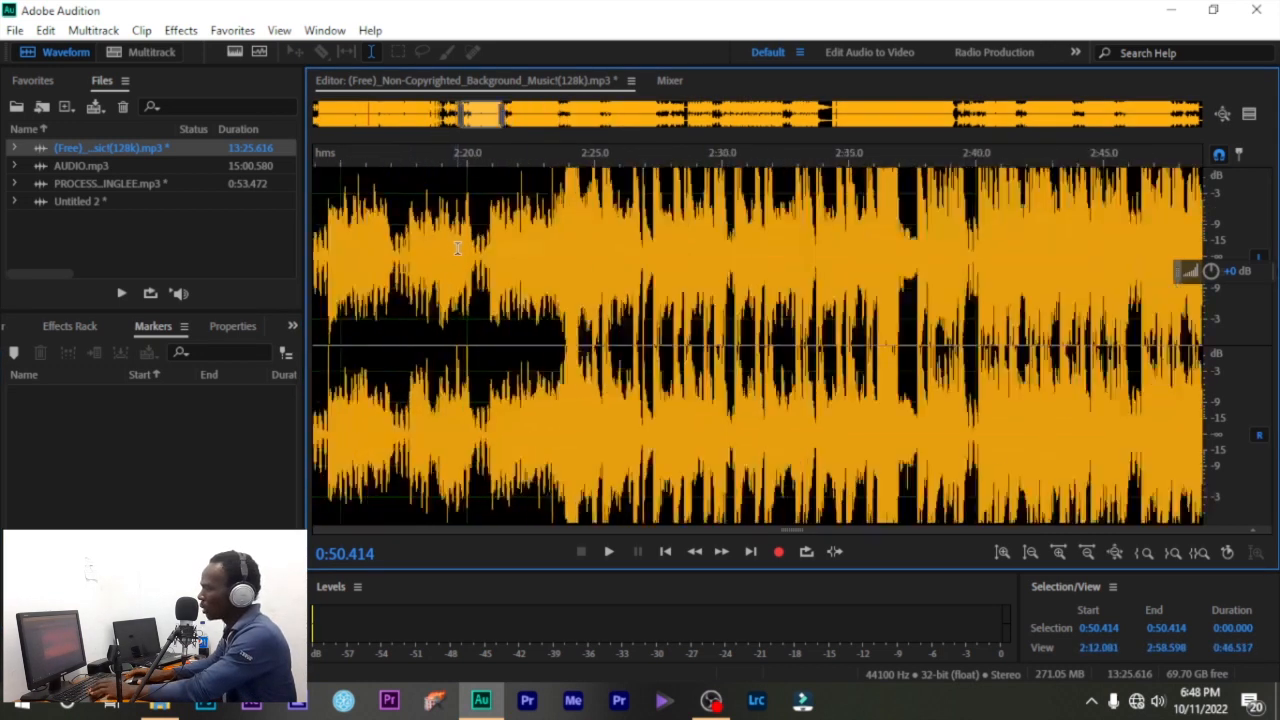
{"action": "scroll", "coordinate": [457, 247], "scroll_direction": "up", "scroll_amount": 4}
{"action": "left_click", "coordinate": [536, 247]}
{"action": "key", "text": "space"}
{"action": "key", "text": "space"}
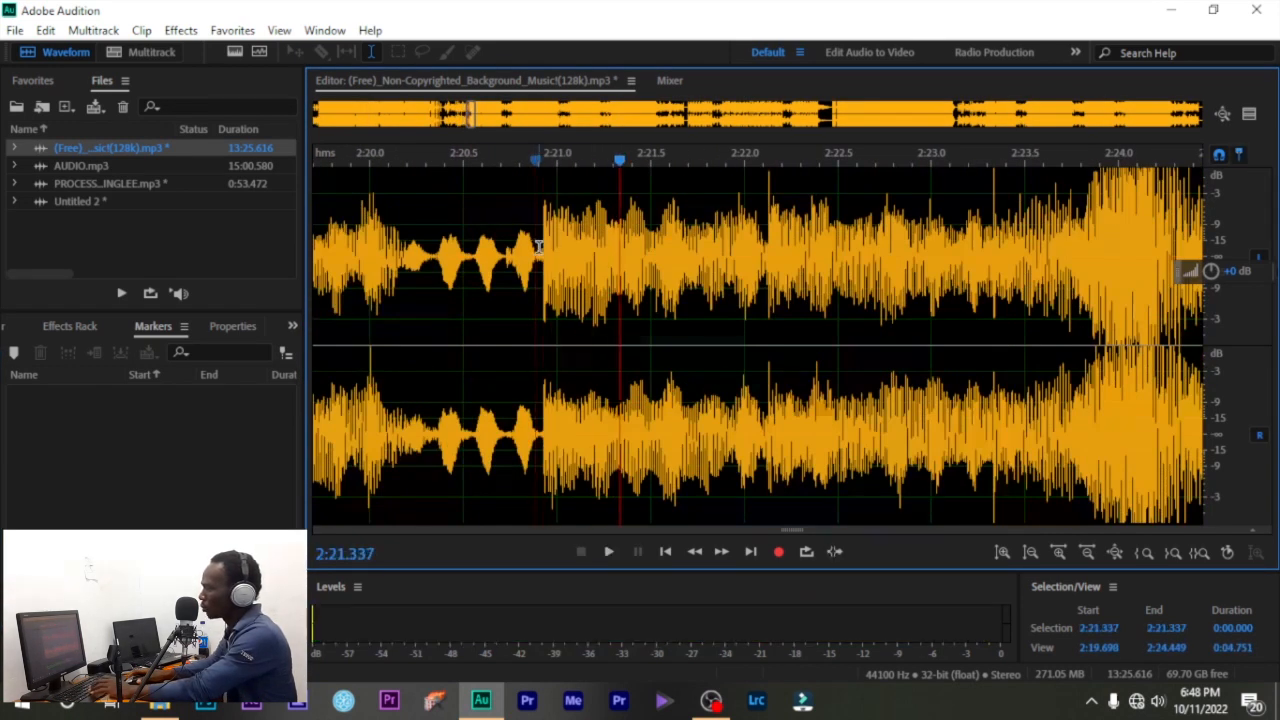
{"action": "left_click", "coordinate": [538, 247]}
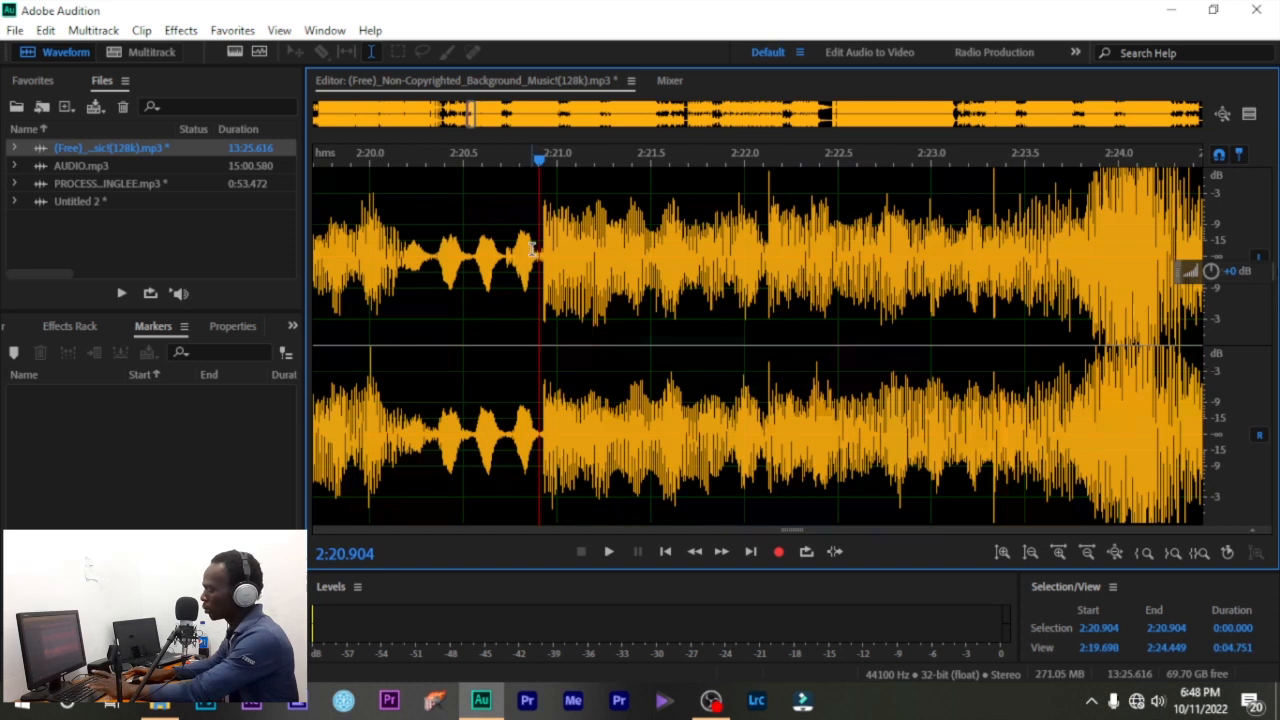
{"action": "key", "text": "m"}
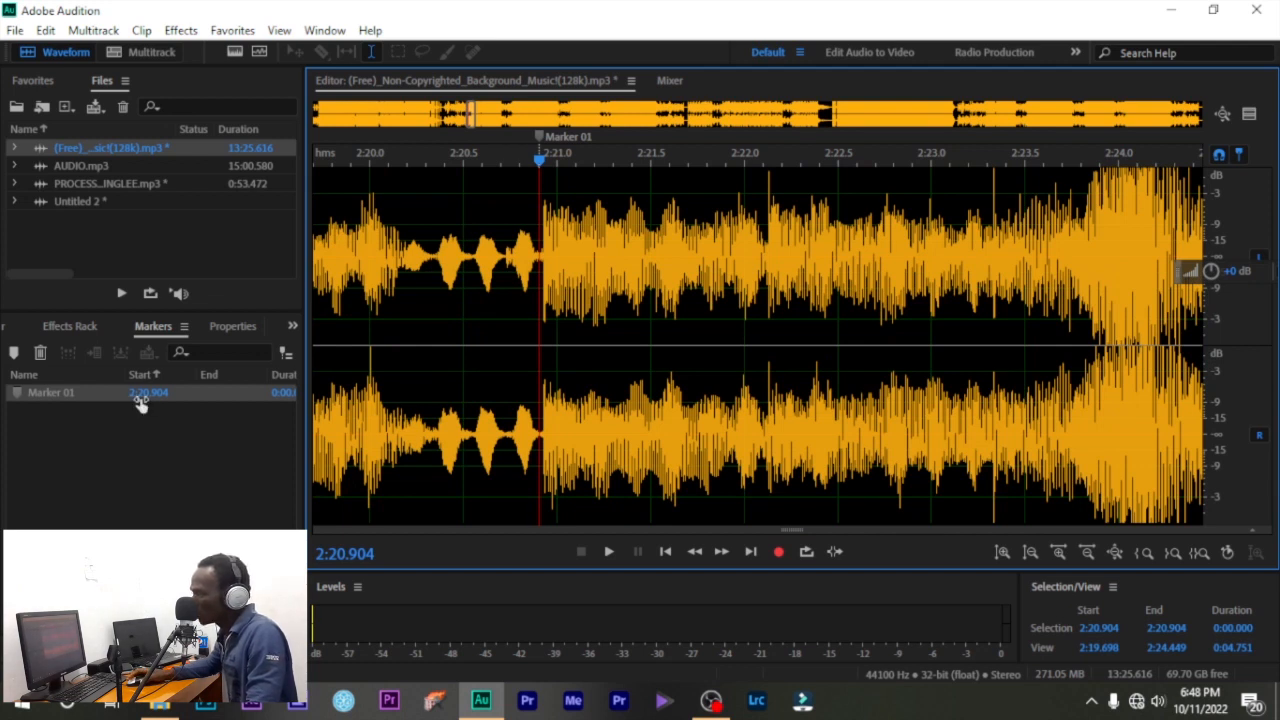
- Move around the track between 2:19 and 4:32, then add a marker at 2:36.066
{"action": "left_click_drag", "start_coordinate": [70, 622], "coordinate": [98, 622]}
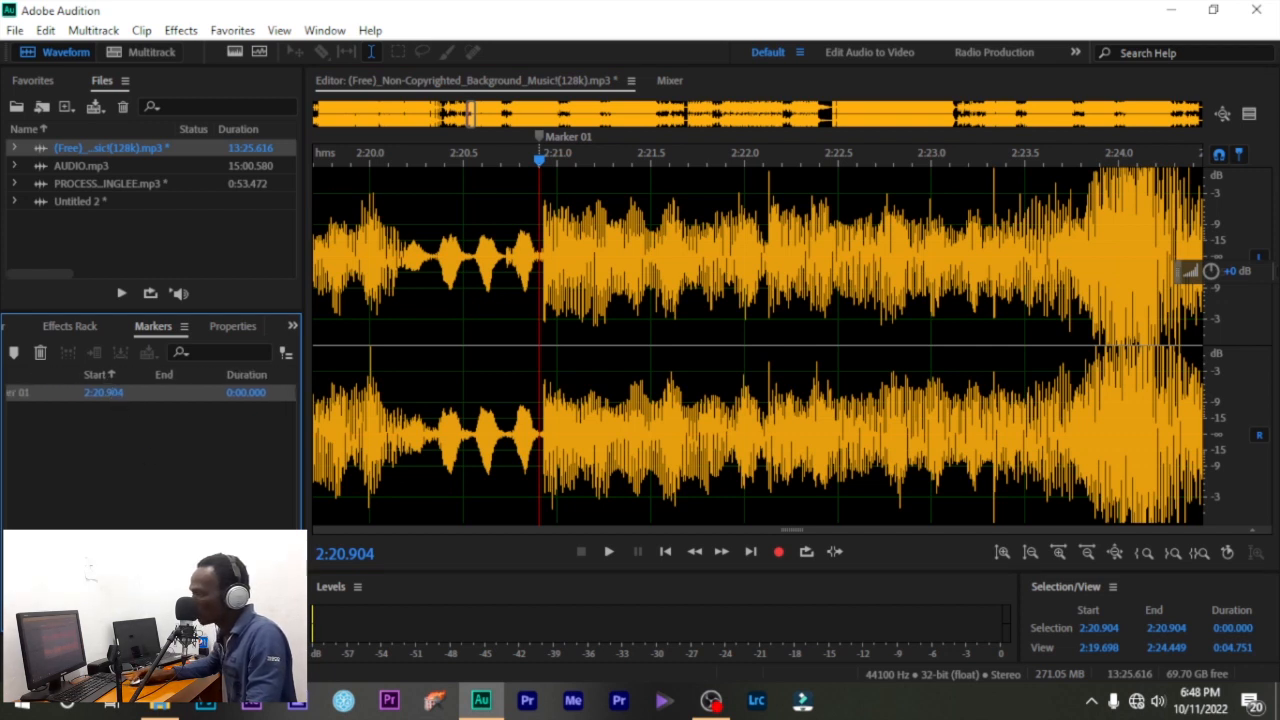
{"action": "left_click_drag", "start_coordinate": [62, 622], "coordinate": [64, 622]}
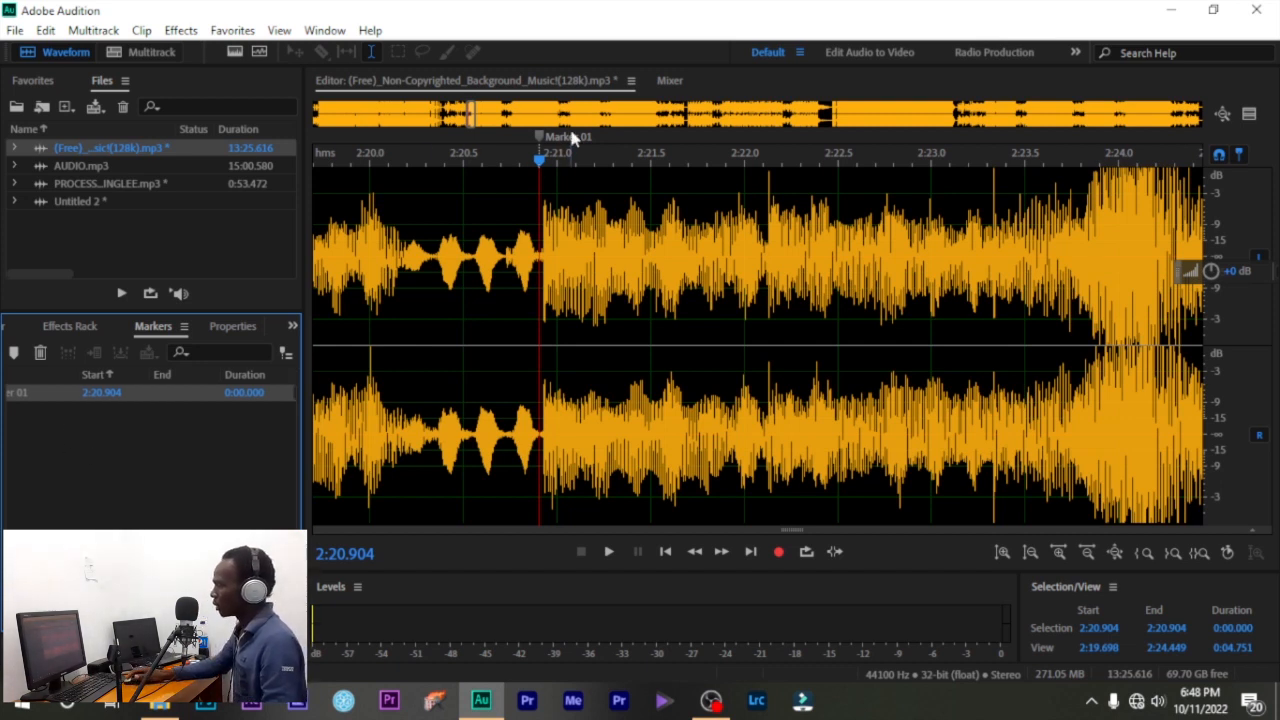
{"action": "scroll", "coordinate": [515, 253], "scroll_direction": "down", "scroll_amount": 5}
{"action": "scroll", "coordinate": [515, 253], "scroll_direction": "down", "scroll_amount": 2}
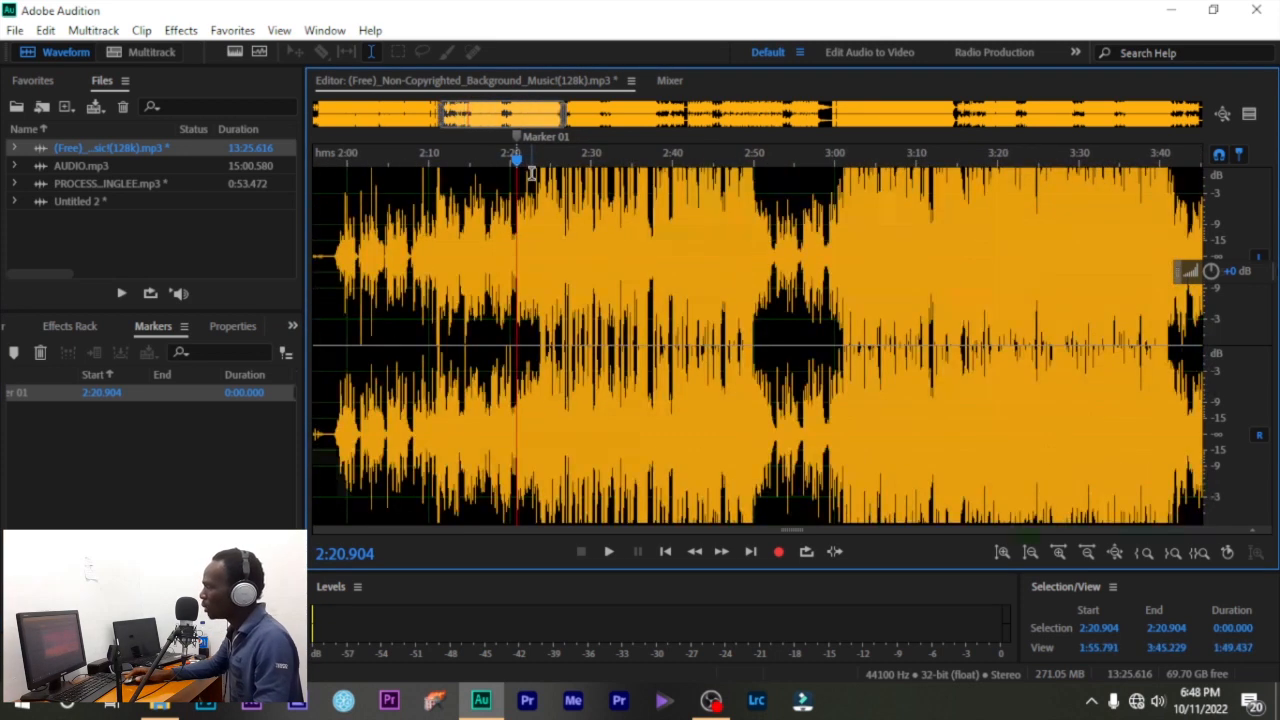
{"action": "left_click_drag", "start_coordinate": [708, 232], "coordinate": [739, 236]}
{"action": "left_click", "coordinate": [991, 248]}
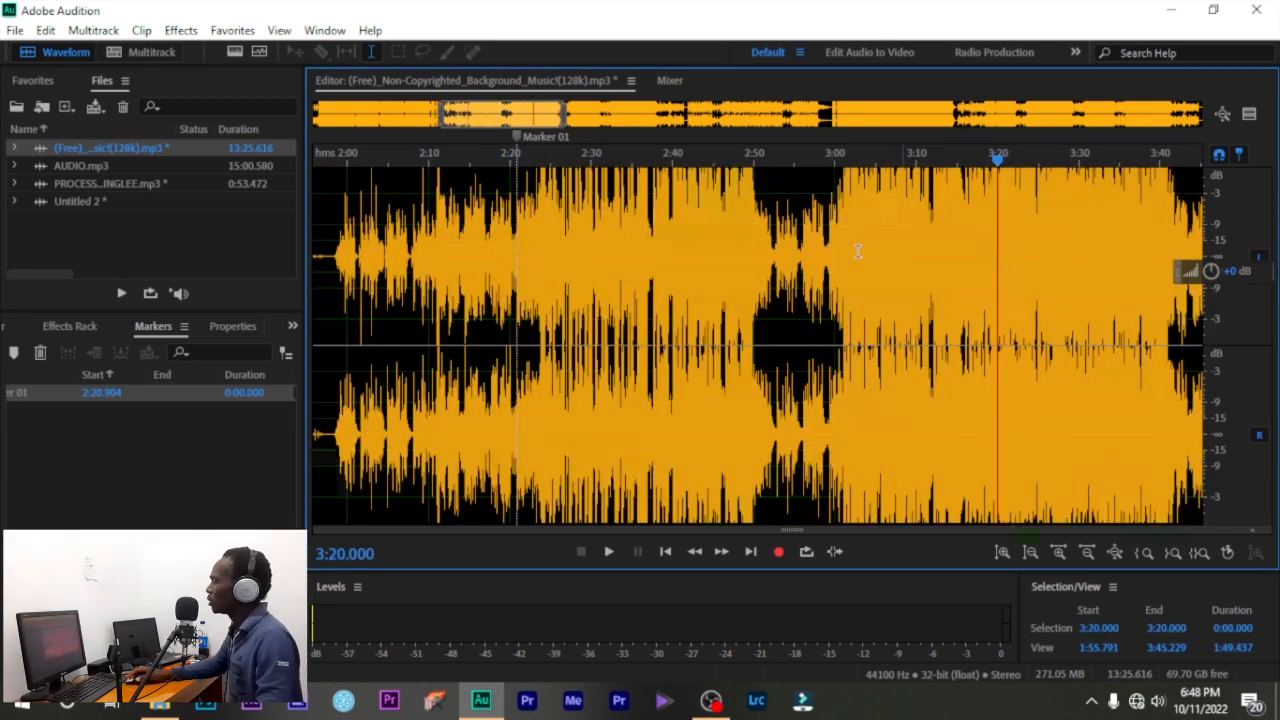
{"action": "scroll", "coordinate": [514, 245], "scroll_direction": "up", "scroll_amount": 4}
{"action": "left_click", "coordinate": [437, 232]}
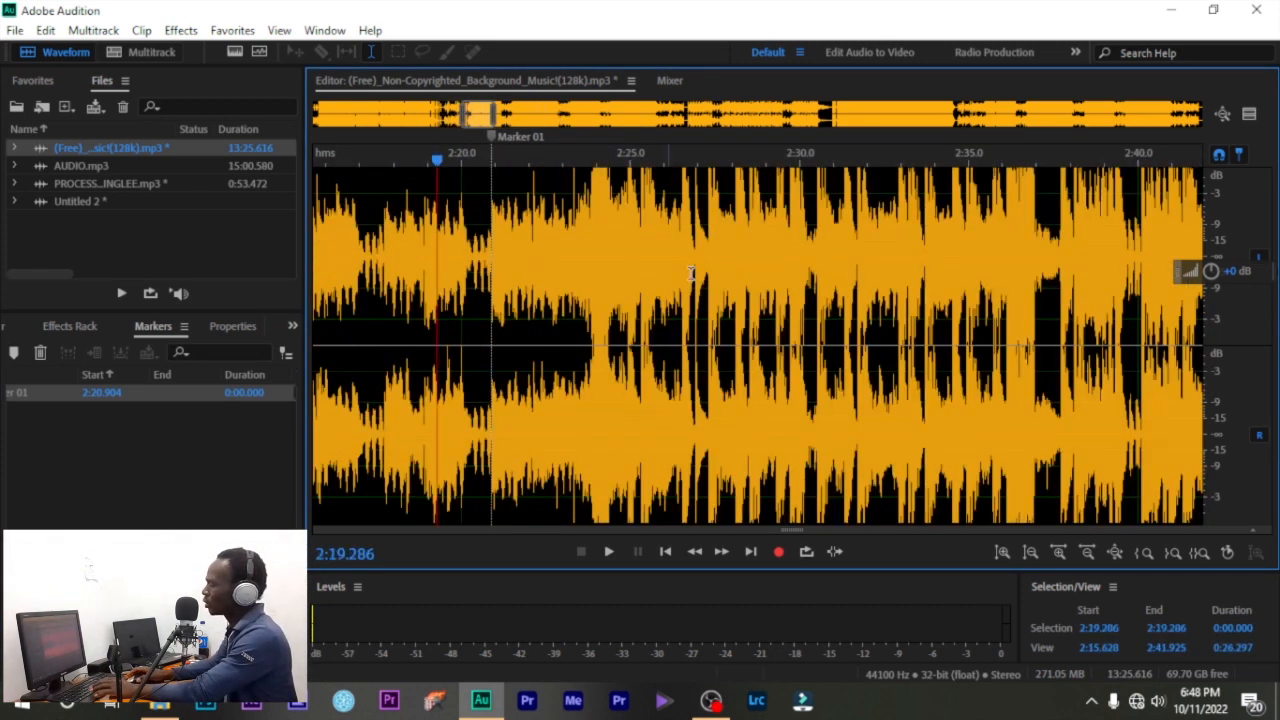
{"action": "scroll", "coordinate": [668, 280], "scroll_direction": "down", "scroll_amount": 2}
{"action": "scroll", "coordinate": [648, 287], "scroll_direction": "down", "scroll_amount": 4}
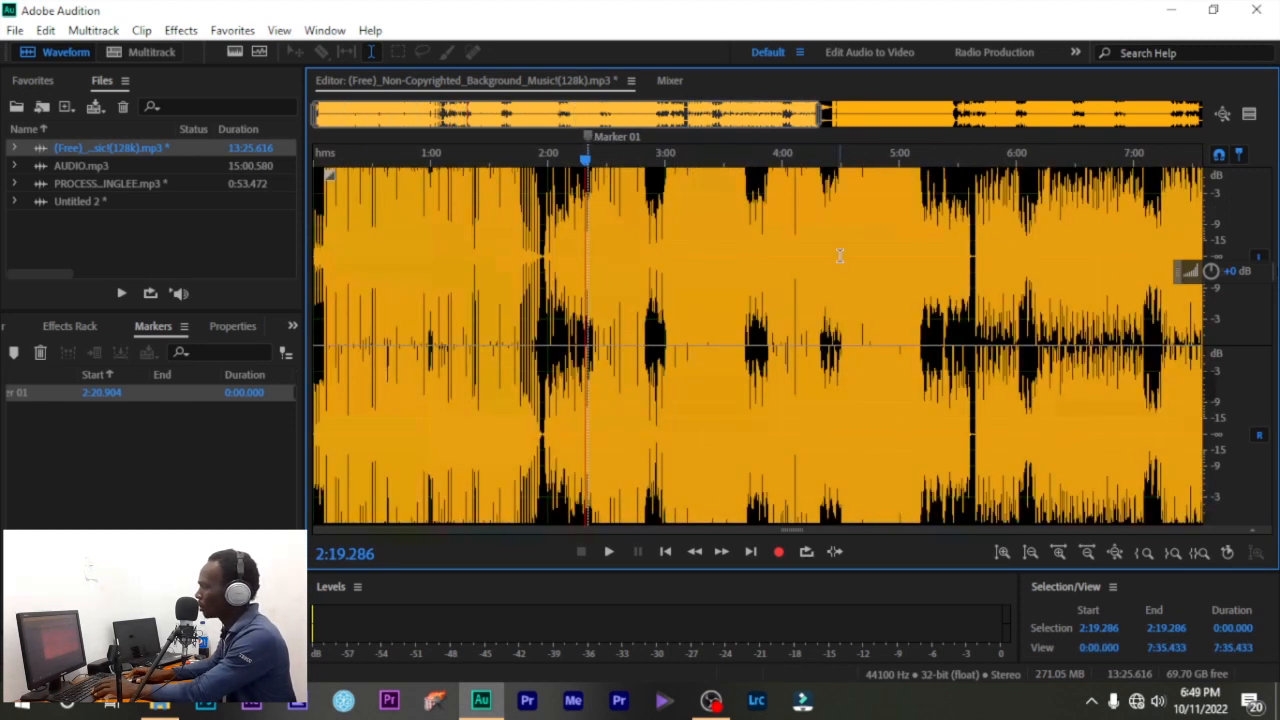
{"action": "left_click_drag", "start_coordinate": [842, 256], "coordinate": [845, 256]}
{"action": "scroll", "coordinate": [592, 235], "scroll_direction": "up", "scroll_amount": 2}
{"action": "scroll", "coordinate": [592, 235], "scroll_direction": "up", "scroll_amount": 2}
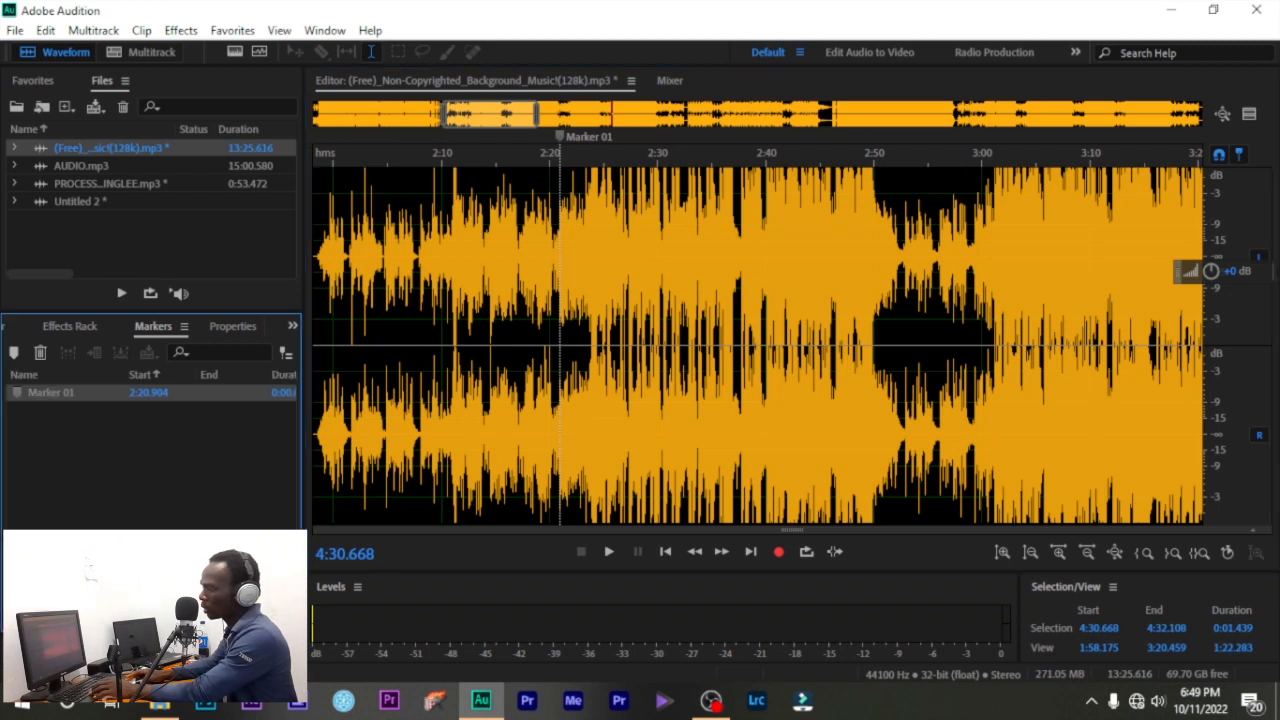
{"action": "left_click", "coordinate": [722, 256]}
{"action": "key", "text": "m"}
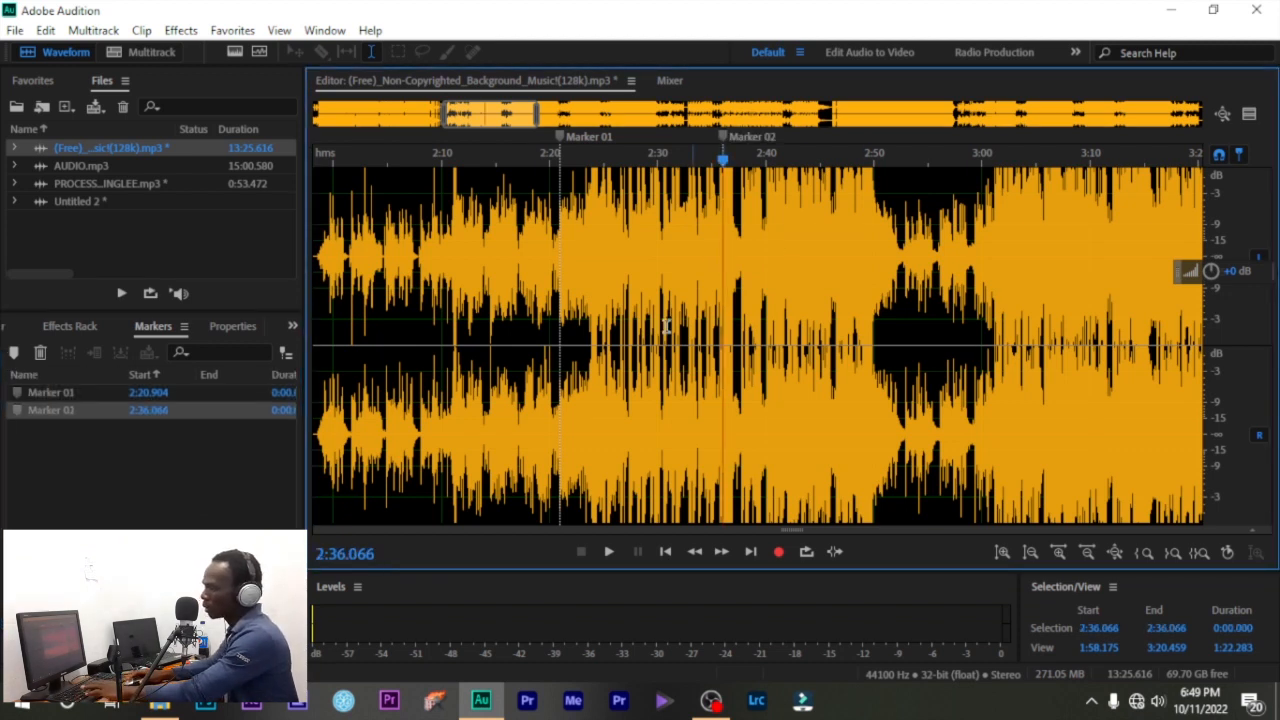
- Add markers at 2:45.083, 2:56.268, 3:02.598, 2:46.904 and 2:20.000, then delete all seven
{"action": "left_click", "coordinate": [820, 265]}
{"action": "key", "text": "m"}
{"action": "left_click", "coordinate": [941, 250]}
{"action": "key", "text": "m"}
{"action": "left_click", "coordinate": [1011, 244]}
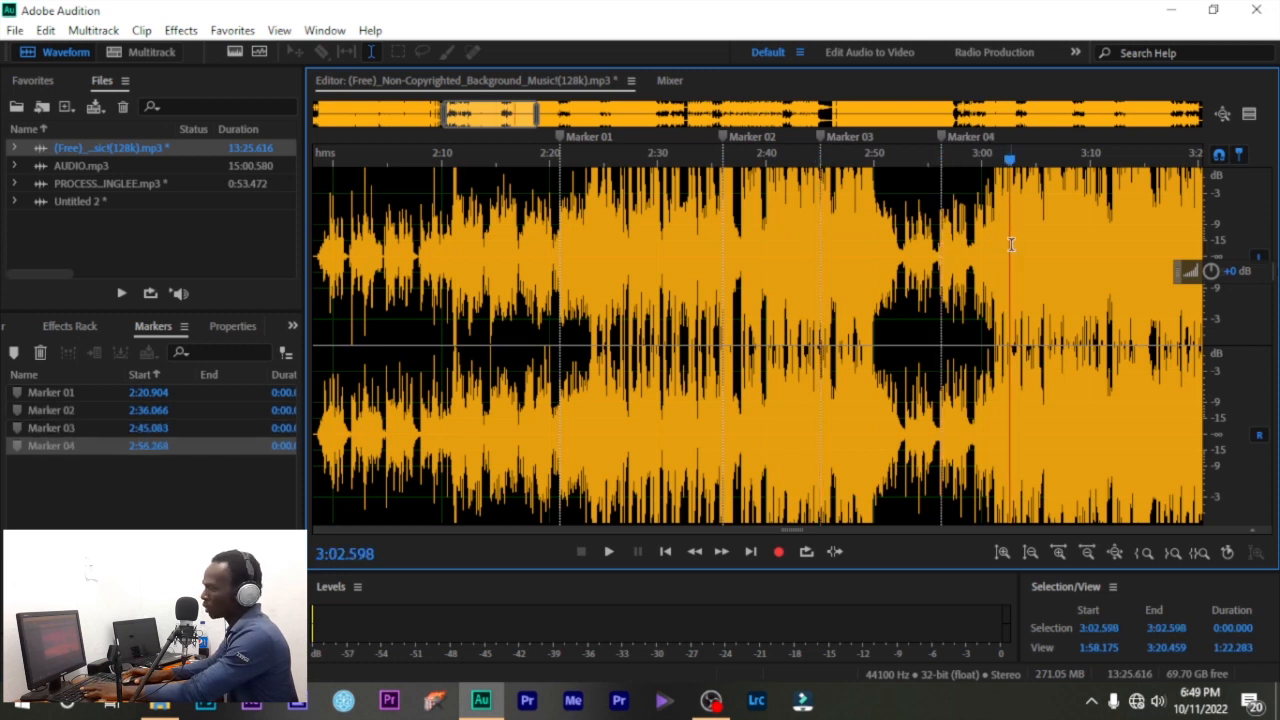
{"action": "key", "text": "m"}
{"action": "left_click", "coordinate": [841, 268]}
{"action": "key", "text": "m"}
{"action": "left_click", "coordinate": [549, 300]}
{"action": "key", "text": "m"}
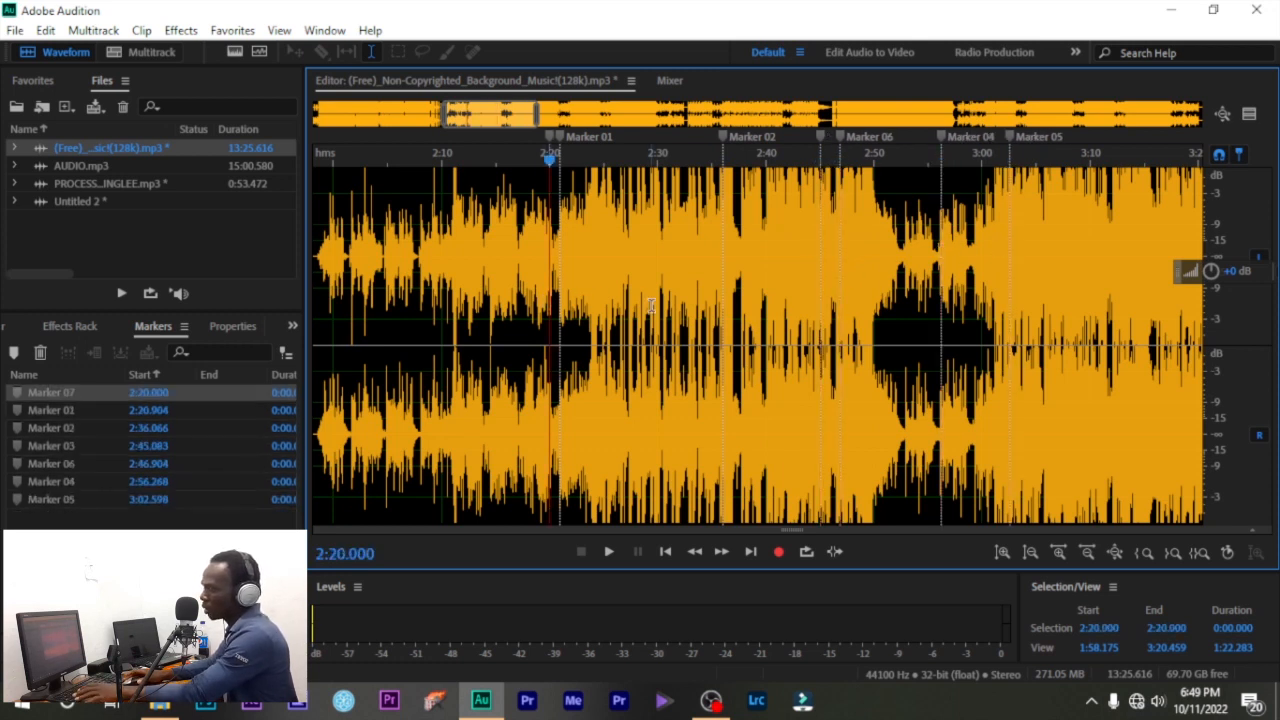
{"action": "key", "text": "Delete"}
{"action": "key", "text": "Delete"}
{"action": "key", "text": "Delete"}
{"action": "key", "text": "Delete"}
{"action": "key", "text": "Delete"}
{"action": "key", "text": "Delete"}
{"action": "key", "text": "Delete"}
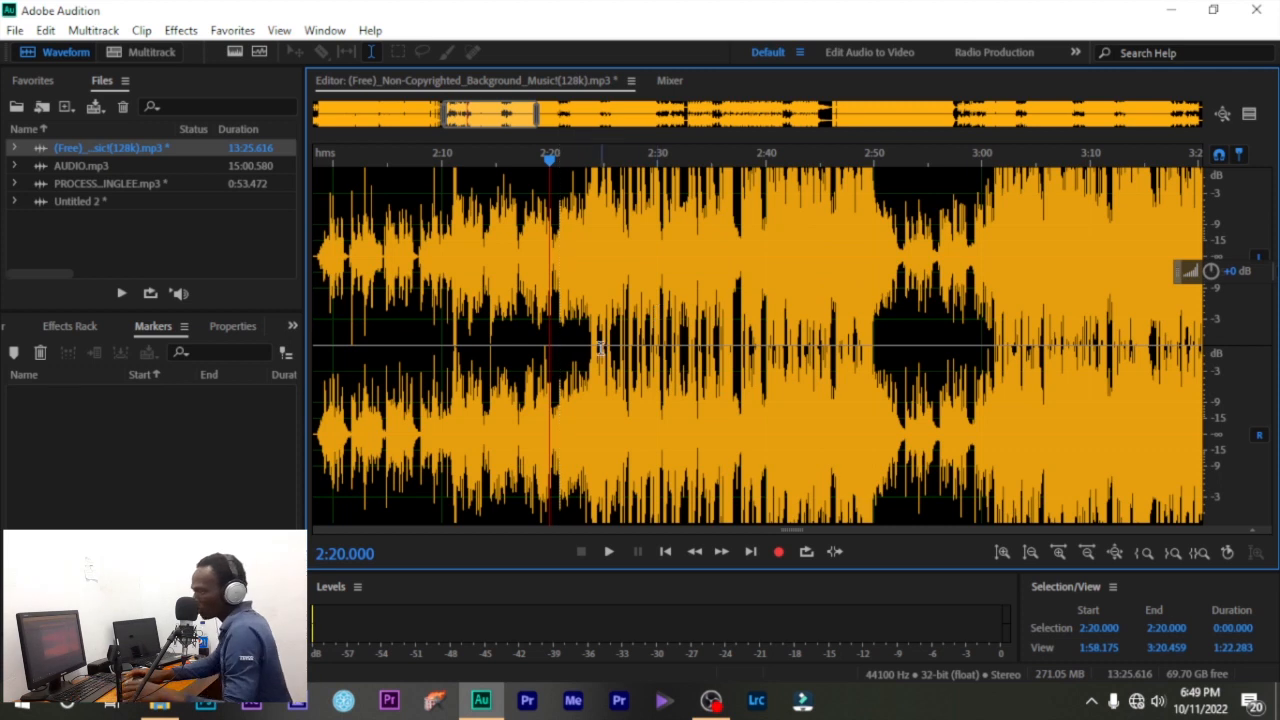
- View the music file's Properties, then open the Media Browser and expand and collapse C:
{"action": "left_click", "coordinate": [230, 326]}
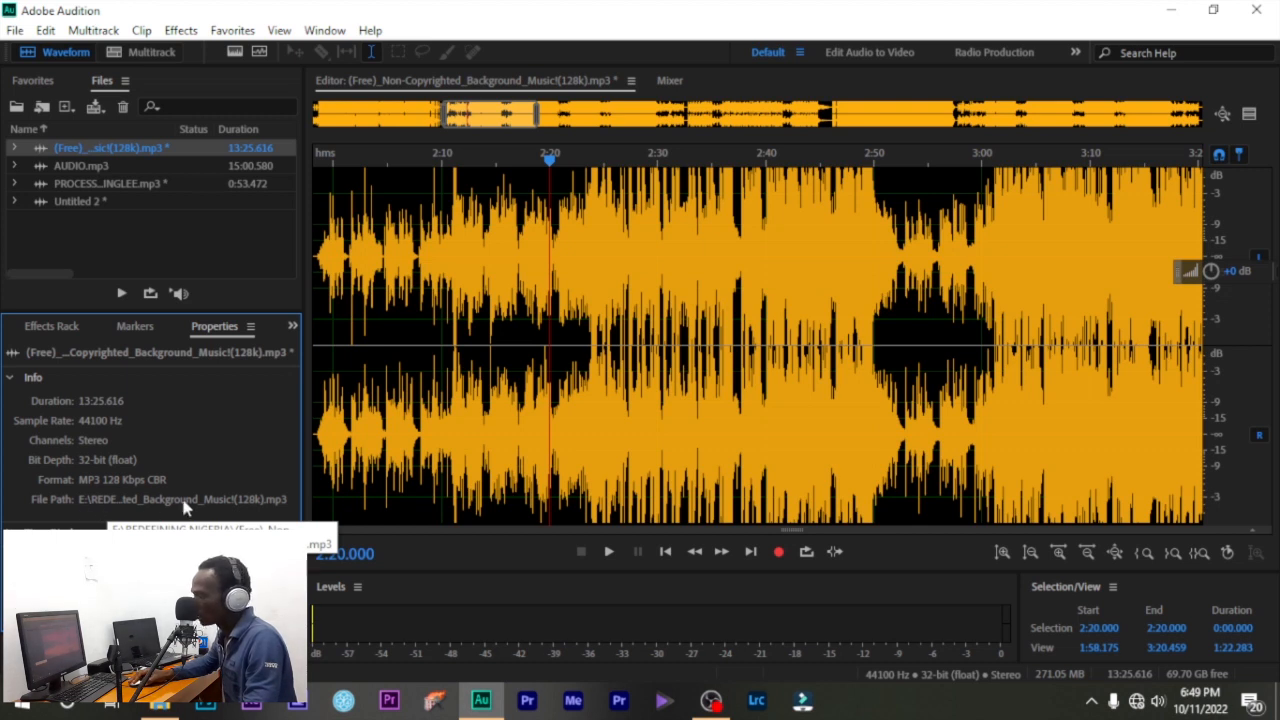
{"action": "left_click", "coordinate": [292, 326]}
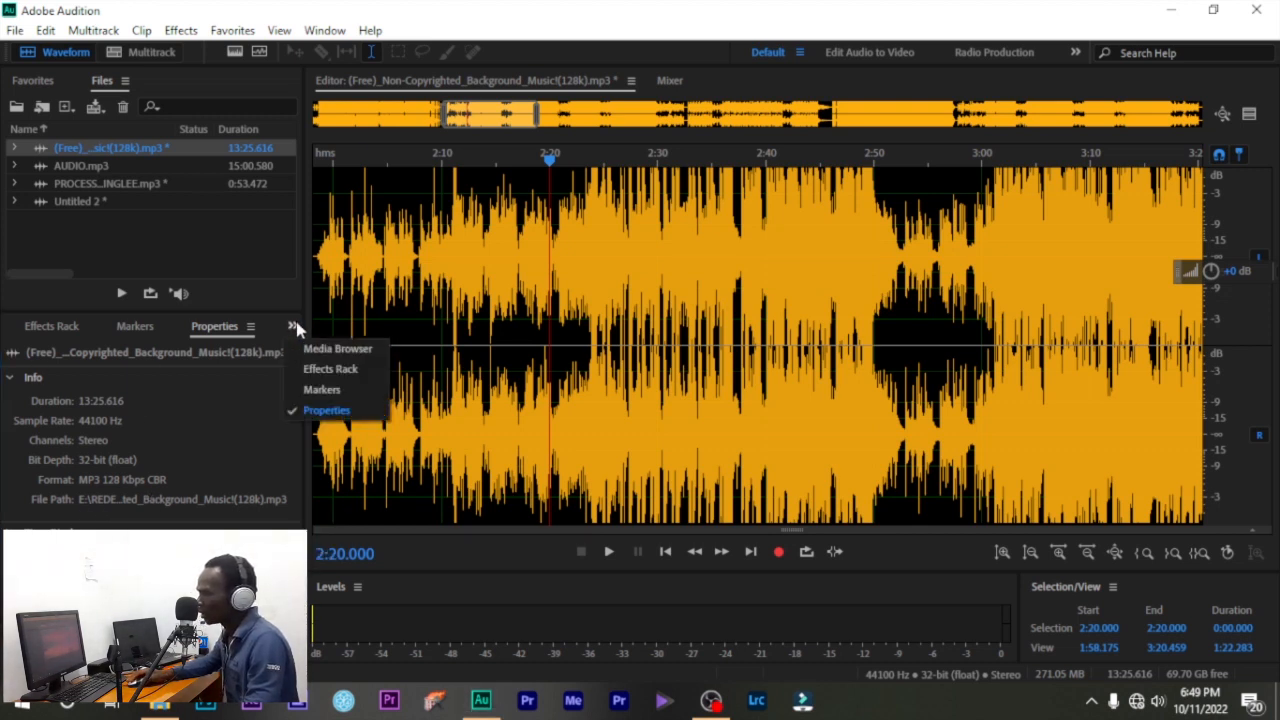
{"action": "left_click", "coordinate": [313, 348]}
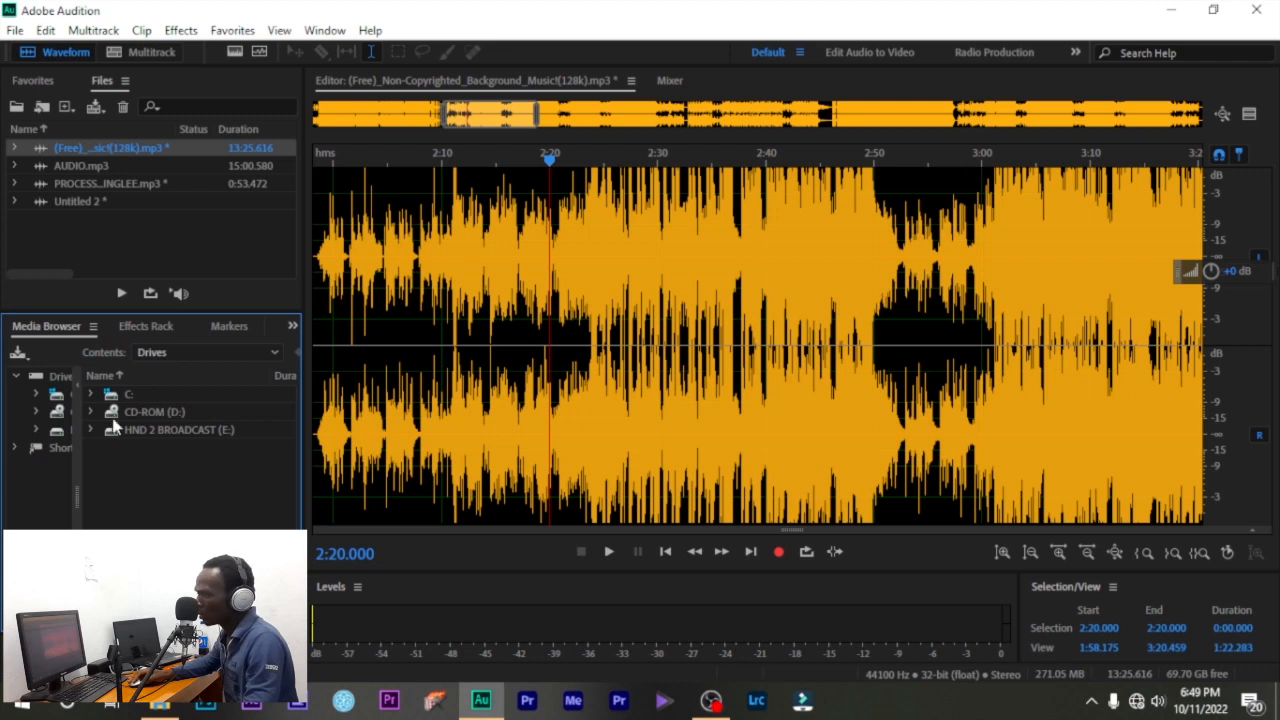
{"action": "left_click", "coordinate": [90, 395]}
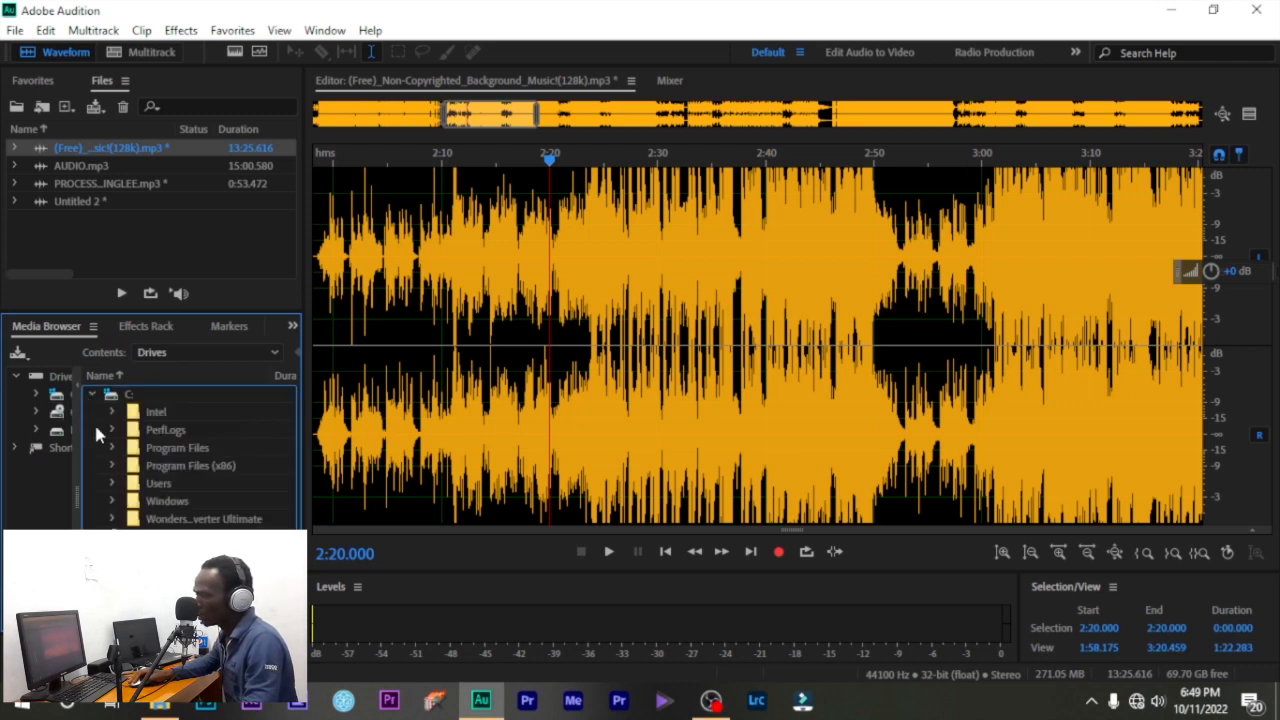
{"action": "left_click", "coordinate": [91, 395]}
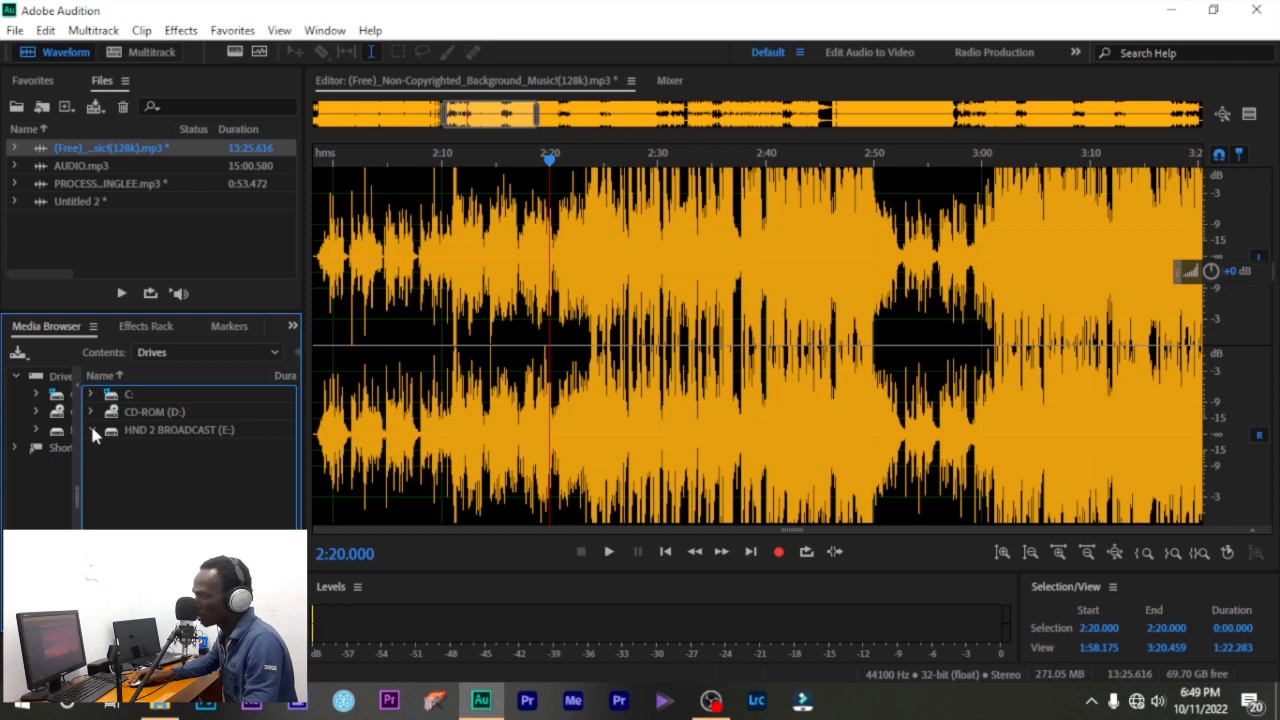
- Browse into the HND 2 BROADCAST (E:) drive and scroll through its folders
{"action": "double_click", "coordinate": [166, 429]}
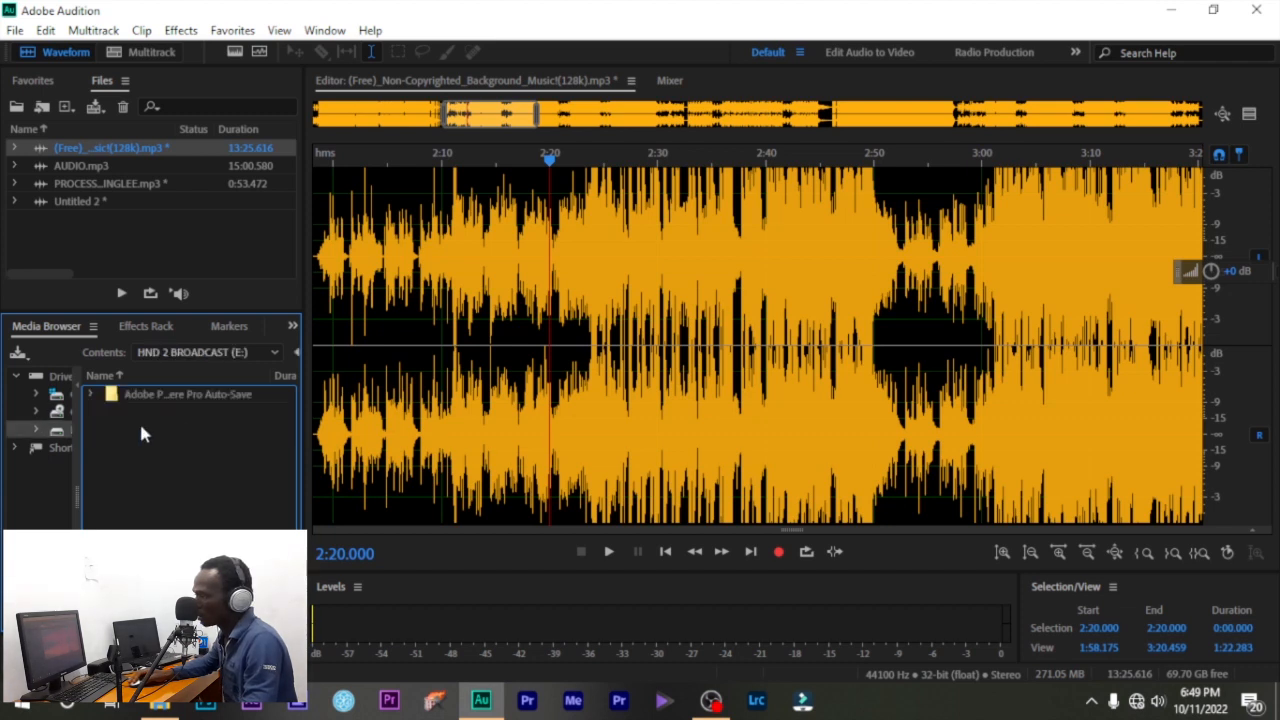
{"action": "scroll", "coordinate": [152, 470], "scroll_direction": "down", "scroll_amount": 5}
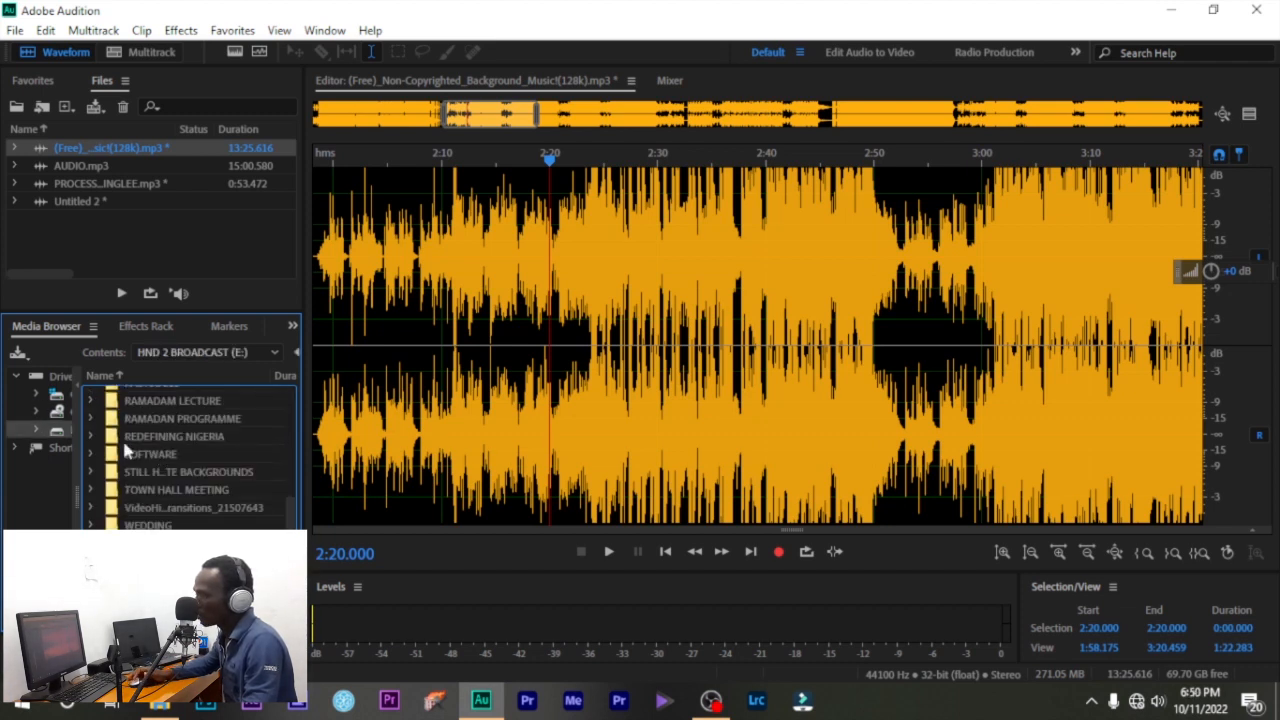
{"action": "scroll", "coordinate": [172, 450], "scroll_direction": "up", "scroll_amount": 6}
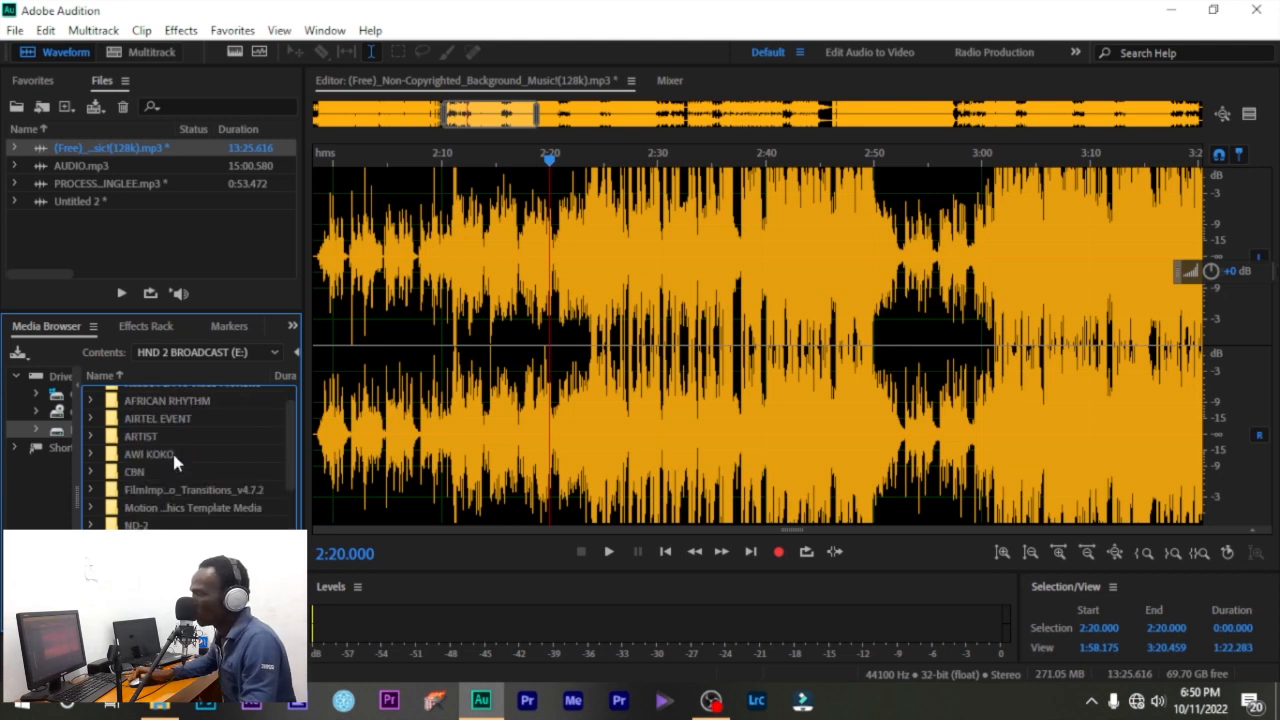
{"action": "scroll", "coordinate": [174, 460], "scroll_direction": "up", "scroll_amount": 2}
{"action": "scroll", "coordinate": [172, 470], "scroll_direction": "down", "scroll_amount": 6}
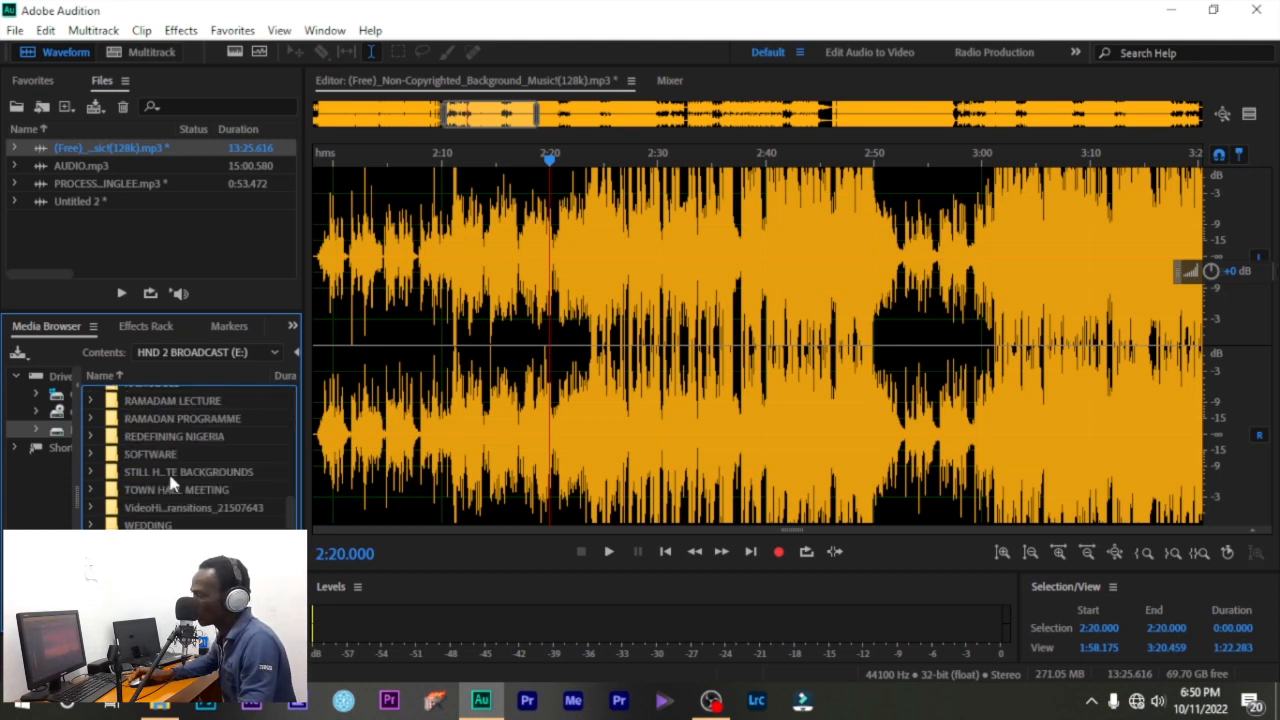
{"action": "scroll", "coordinate": [164, 465], "scroll_direction": "up", "scroll_amount": 6}
{"action": "left_click", "coordinate": [293, 326]}
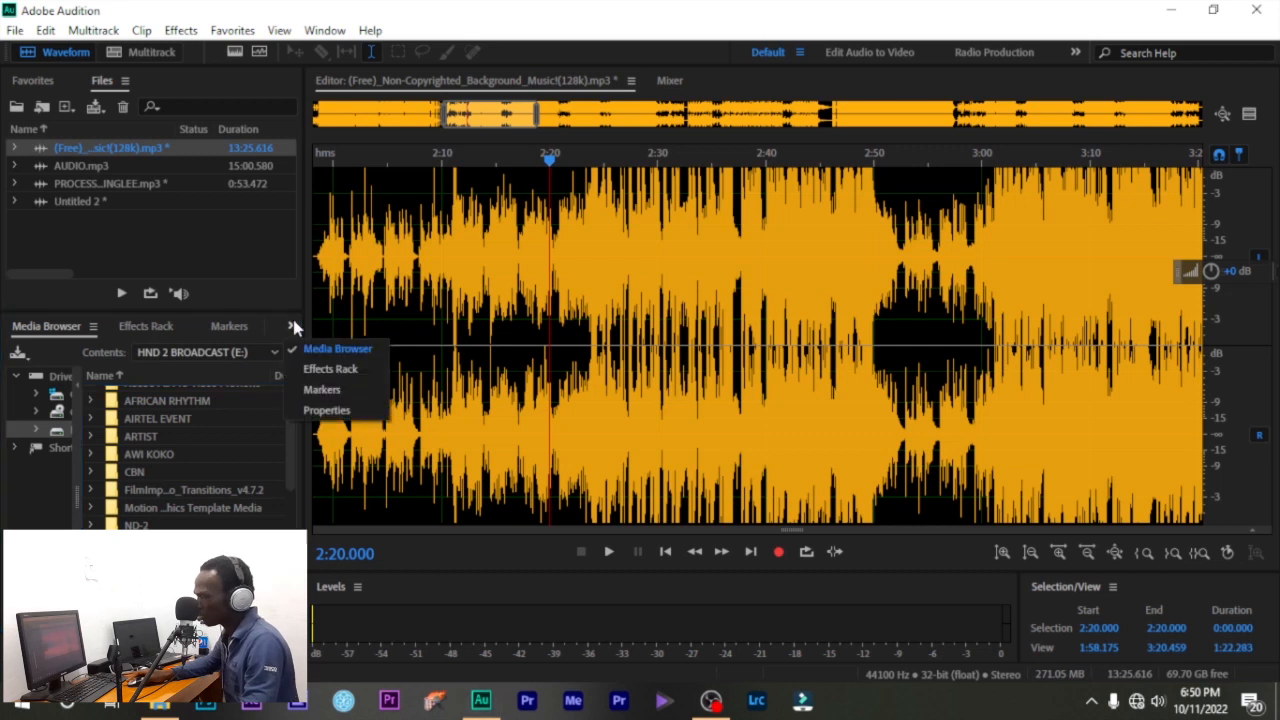
{"action": "left_click", "coordinate": [294, 327]}
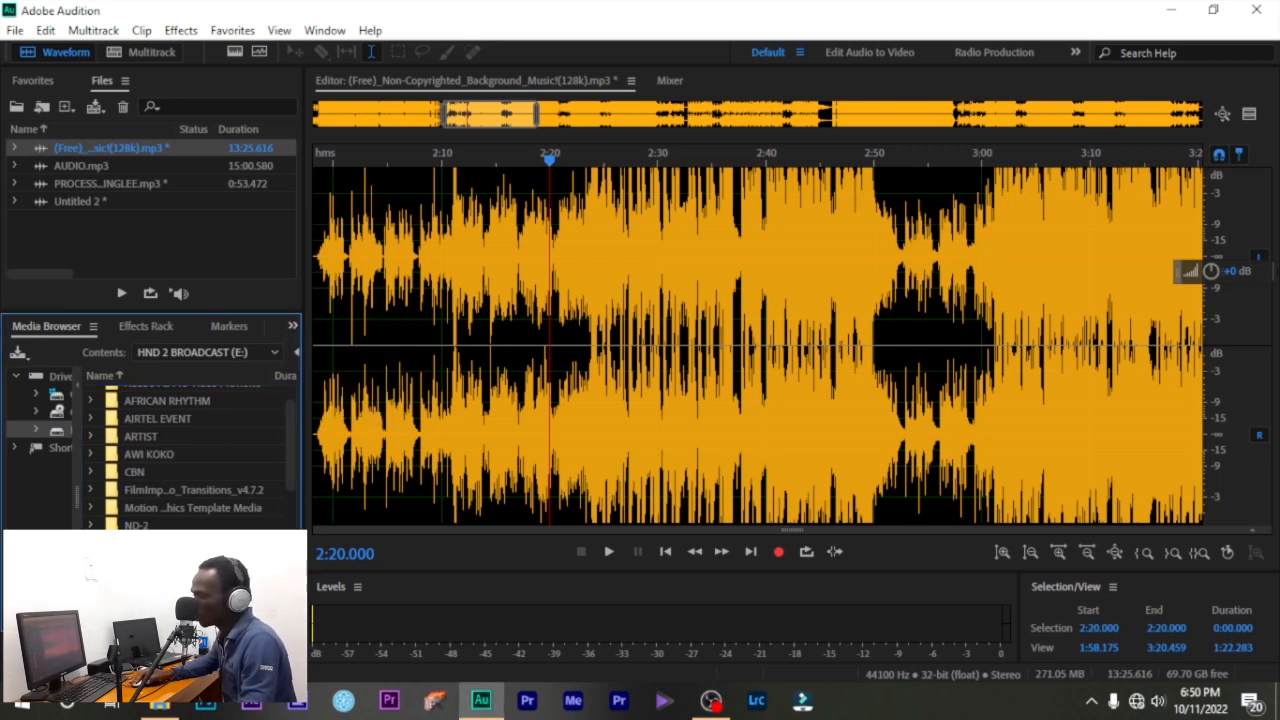
- Load the Double Dose of EQ (flat) rack preset and play the music from 2:10
{"action": "left_click", "coordinate": [130, 327]}
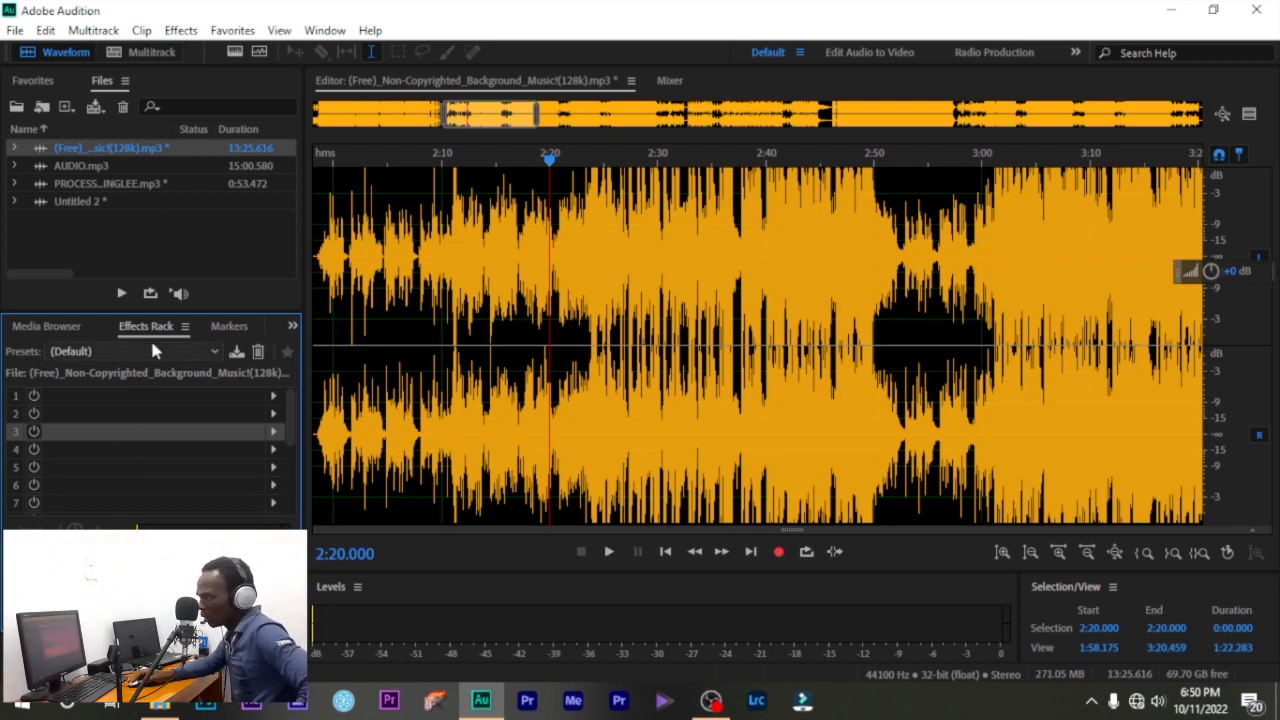
{"action": "left_click", "coordinate": [209, 353]}
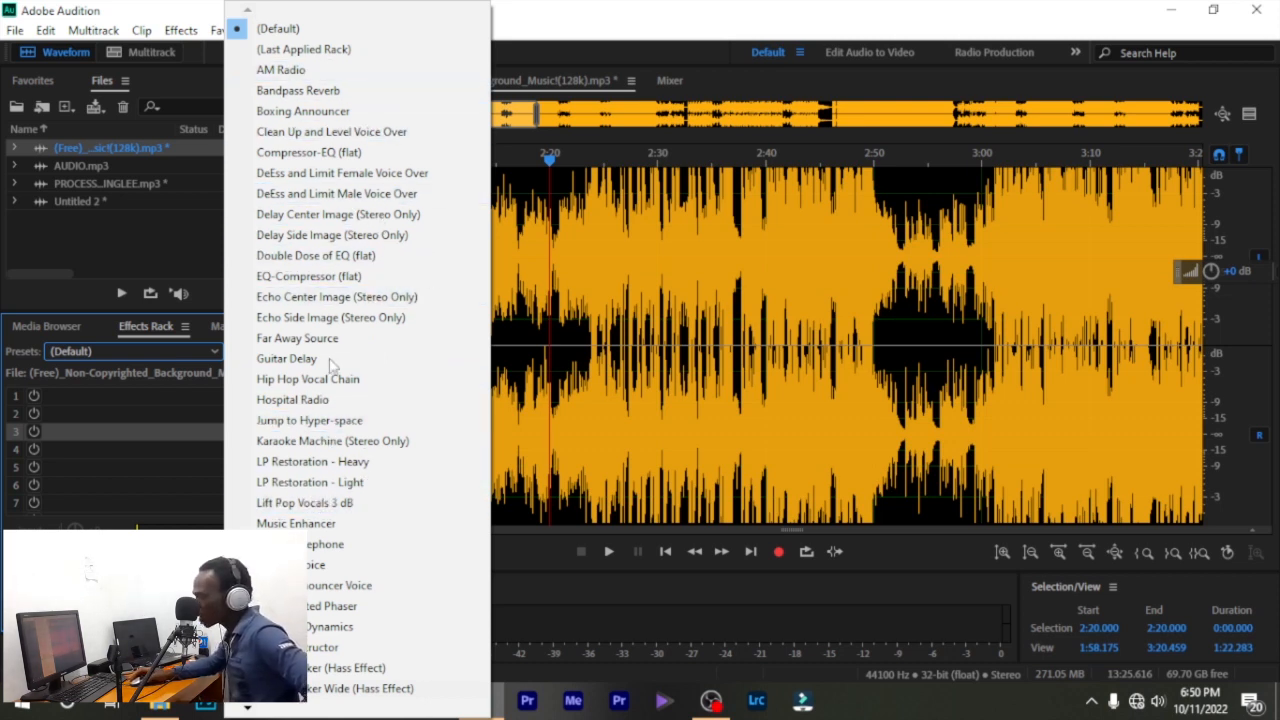
{"action": "left_click", "coordinate": [293, 257]}
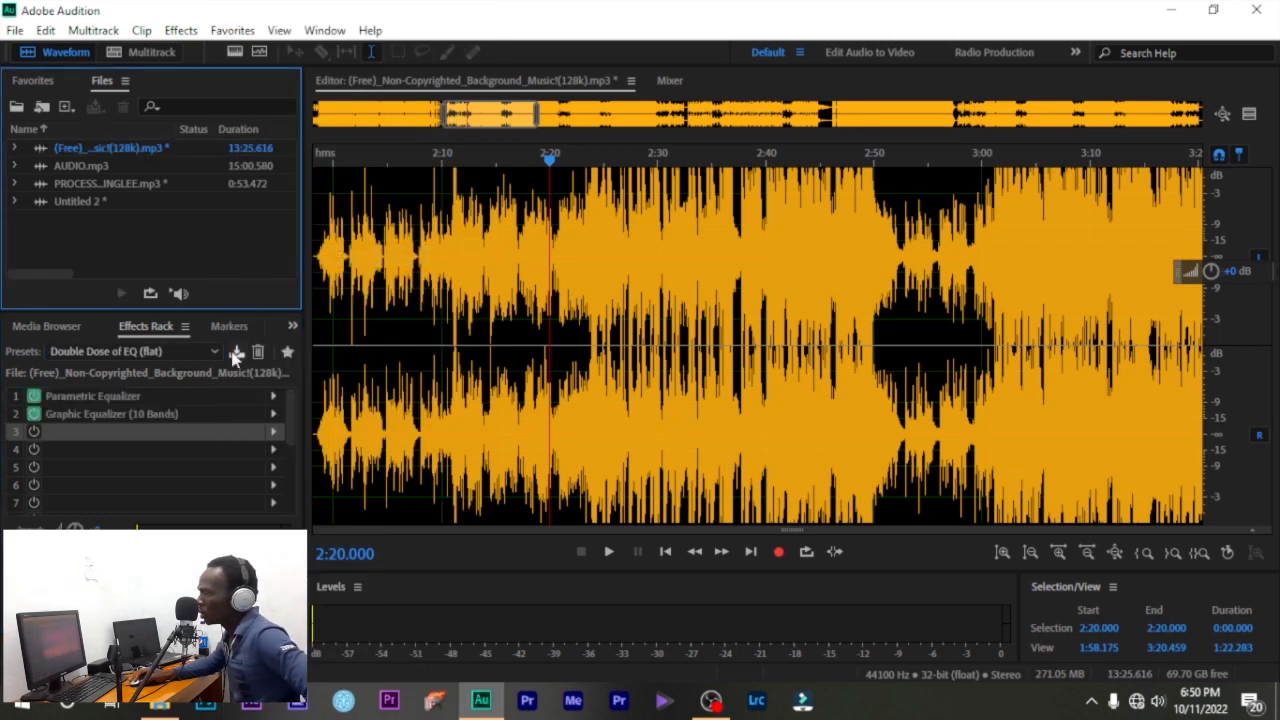
{"action": "left_click", "coordinate": [442, 305]}
{"action": "key", "text": "space"}
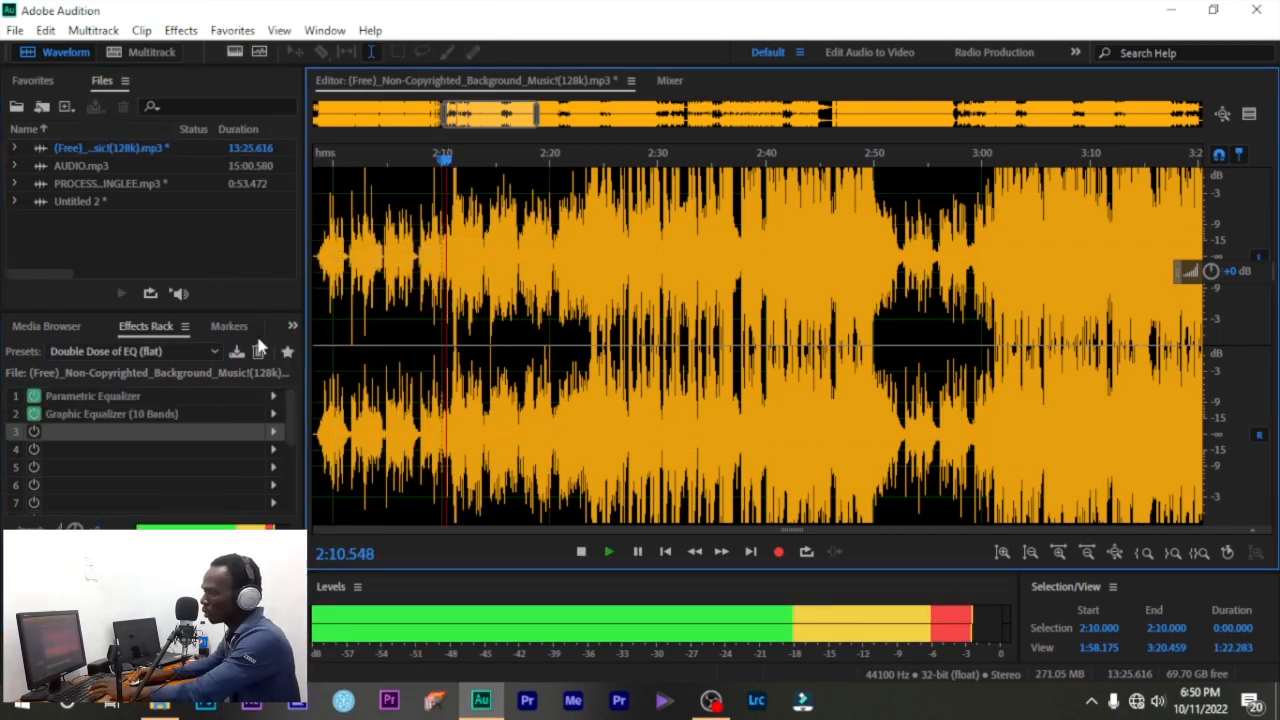
{"action": "key", "text": "space"}
- Load Hip Hop Vocal Chain, play briefly, then reset the rack to (Default) and zoom out
{"action": "left_click", "coordinate": [180, 351]}
{"action": "left_click", "coordinate": [302, 381]}
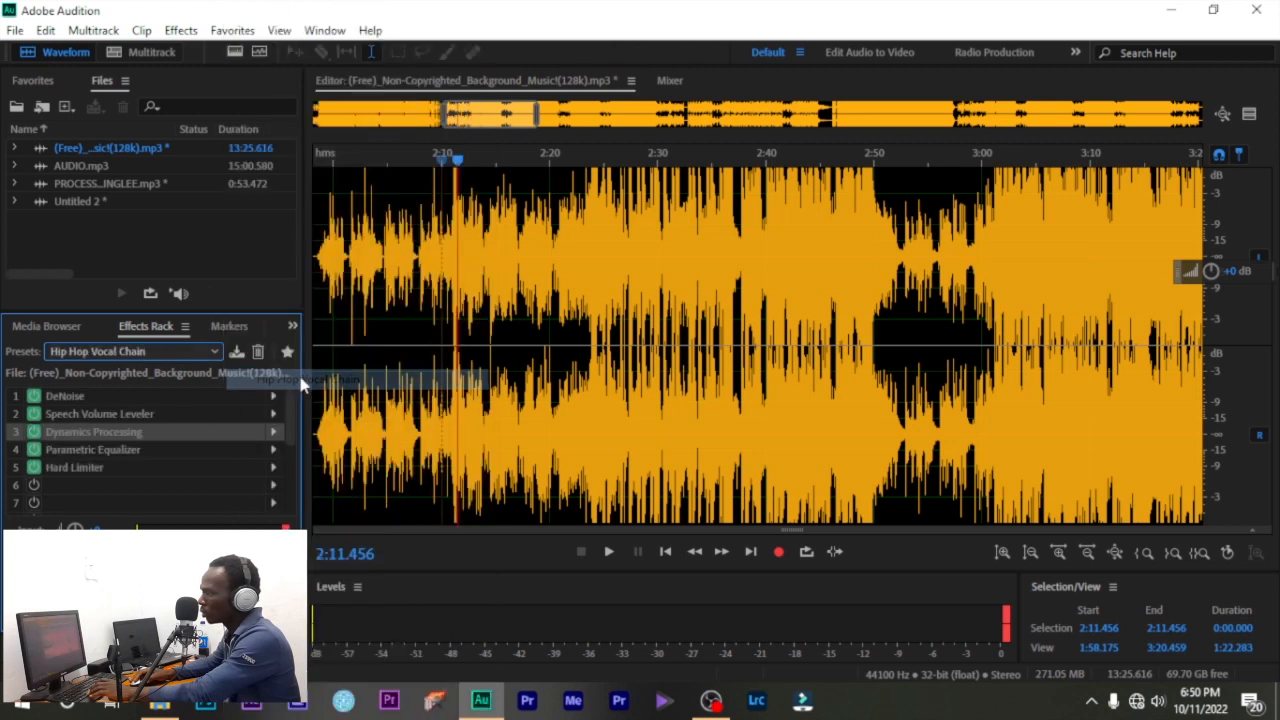
{"action": "key", "text": "space"}
{"action": "key", "text": "space"}
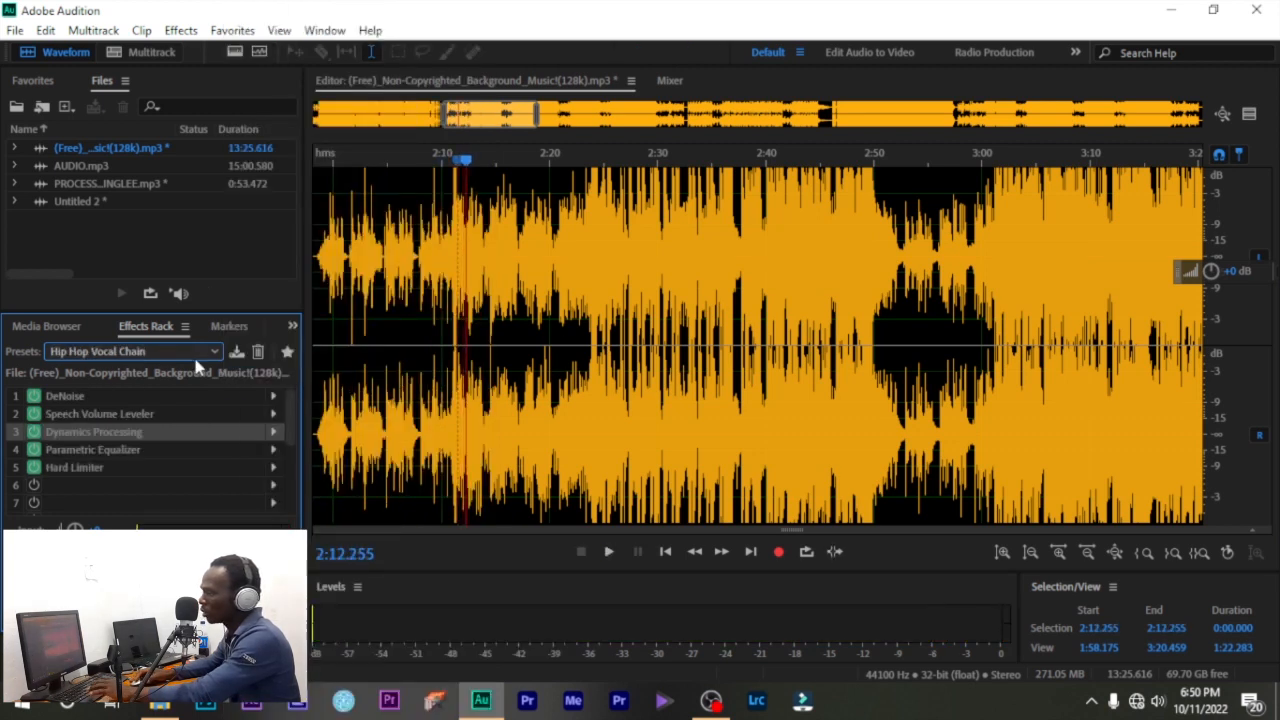
{"action": "left_click", "coordinate": [196, 352]}
{"action": "left_click", "coordinate": [270, 23]}
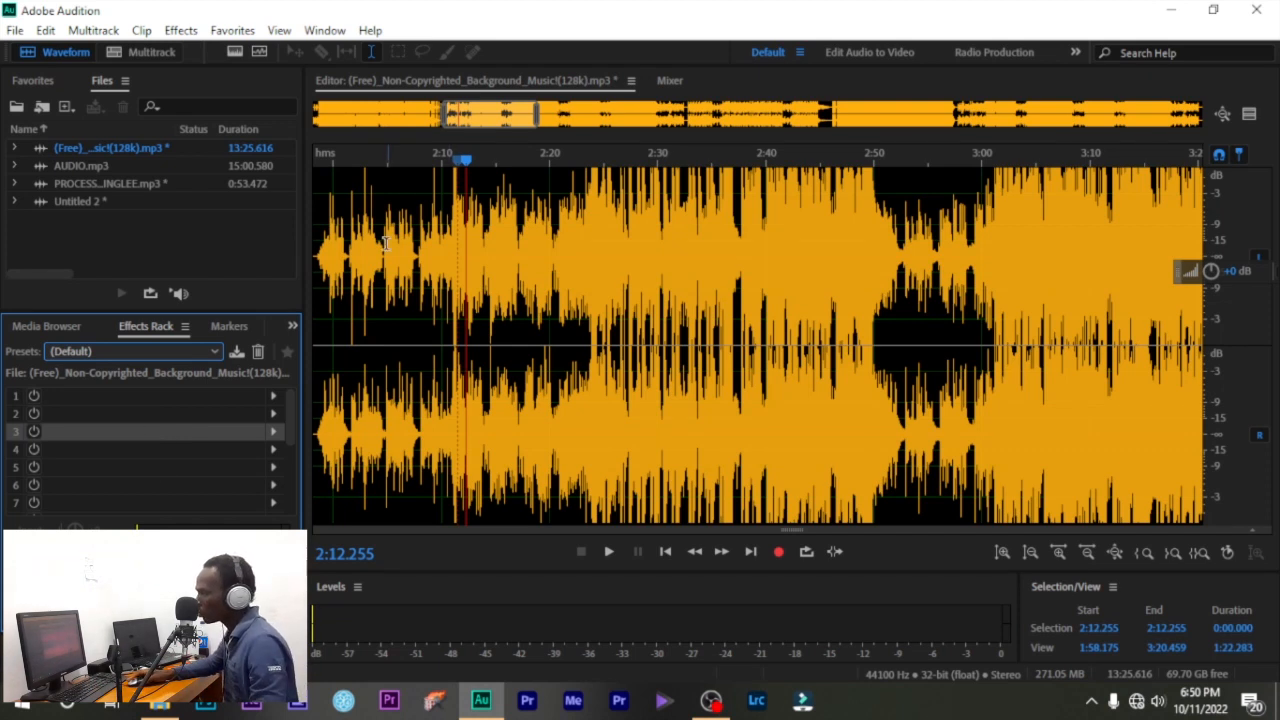
{"action": "scroll", "coordinate": [478, 293], "scroll_direction": "down", "scroll_amount": 6}
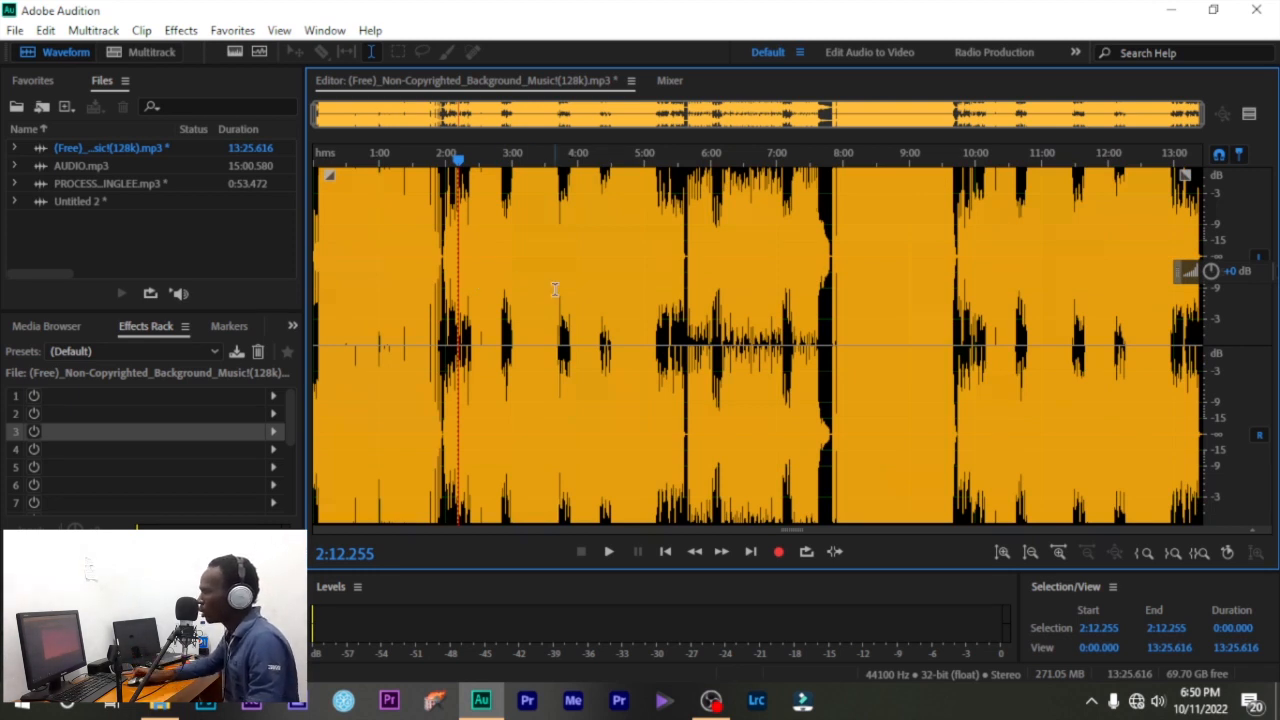
{"action": "scroll", "coordinate": [555, 289], "scroll_direction": "up", "scroll_amount": 10}
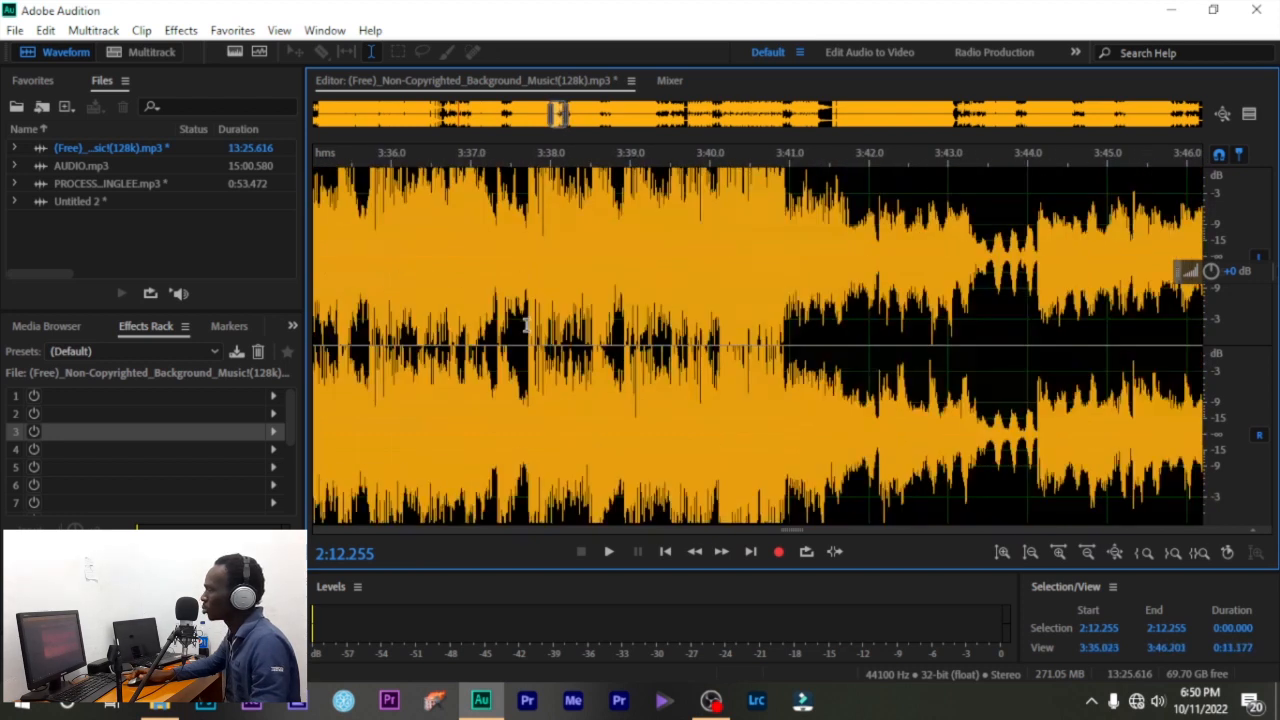
{"action": "scroll", "coordinate": [525, 323], "scroll_direction": "down", "scroll_amount": 10}
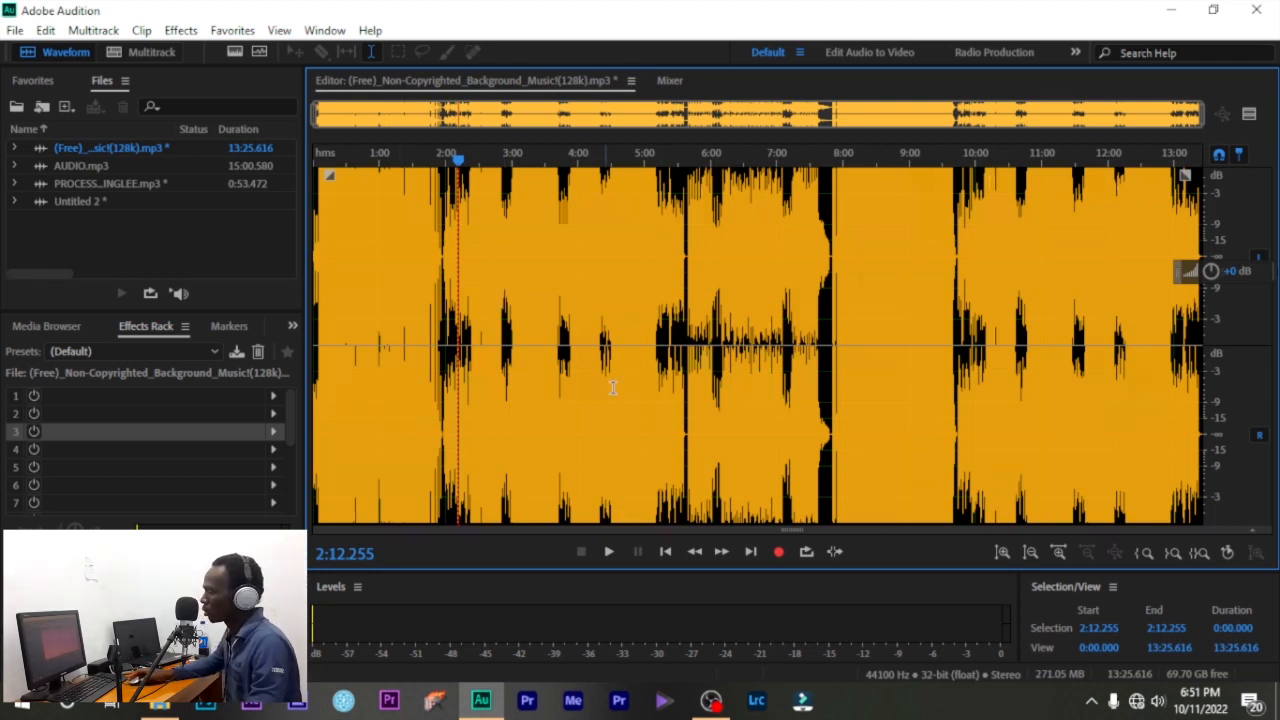
- Play the background music from 2:12, pausing once, and stop it at 2:17.789
{"action": "key", "text": "space"}
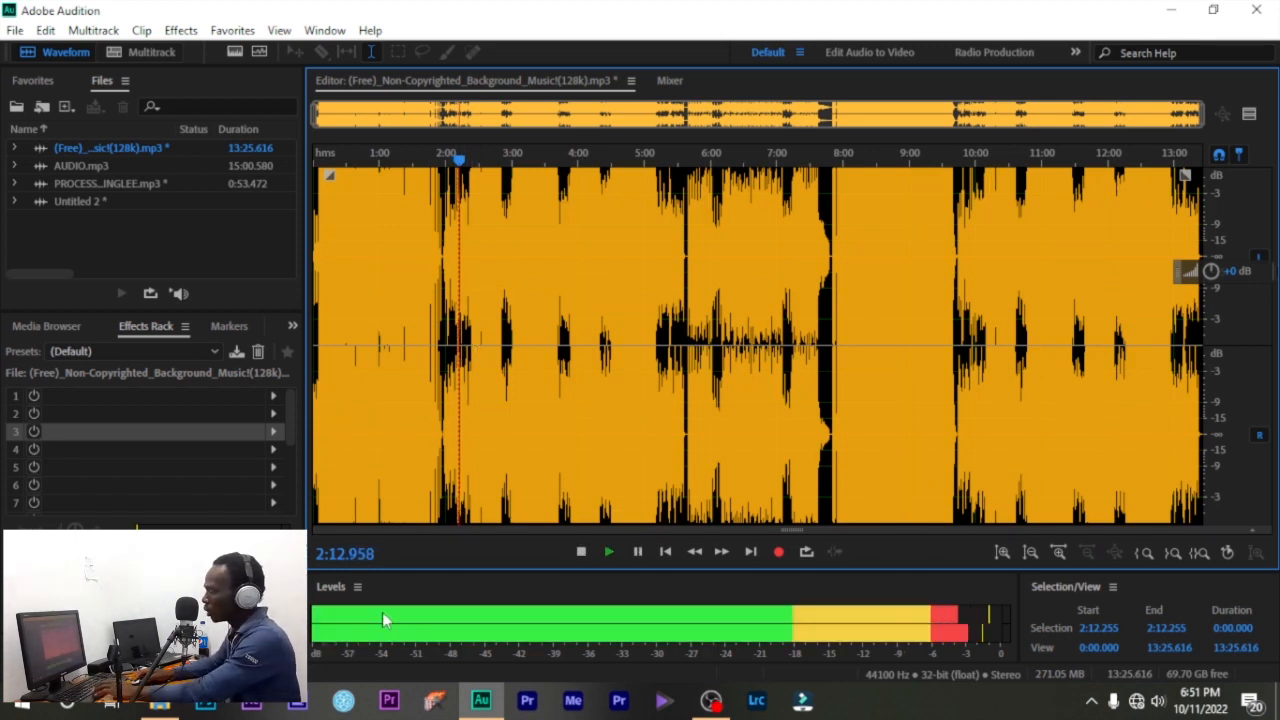
{"action": "key", "text": "space"}
{"action": "key", "text": "space"}
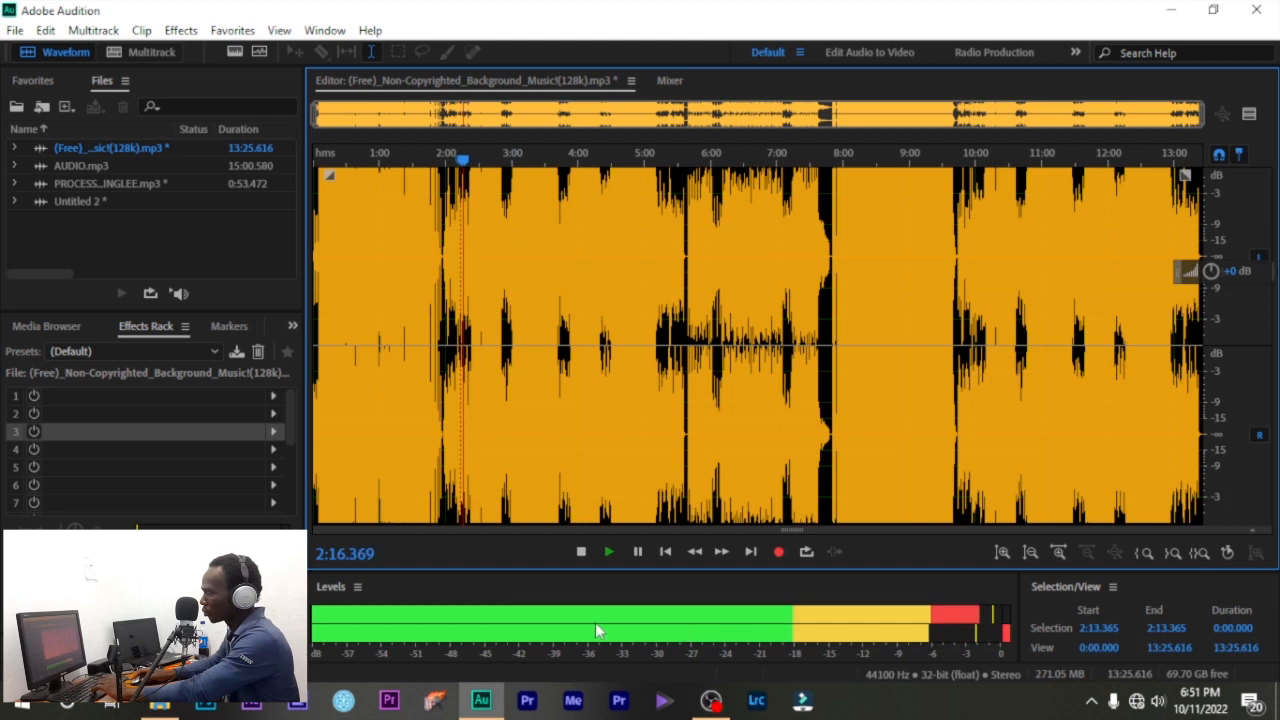
{"action": "key", "text": "space"}
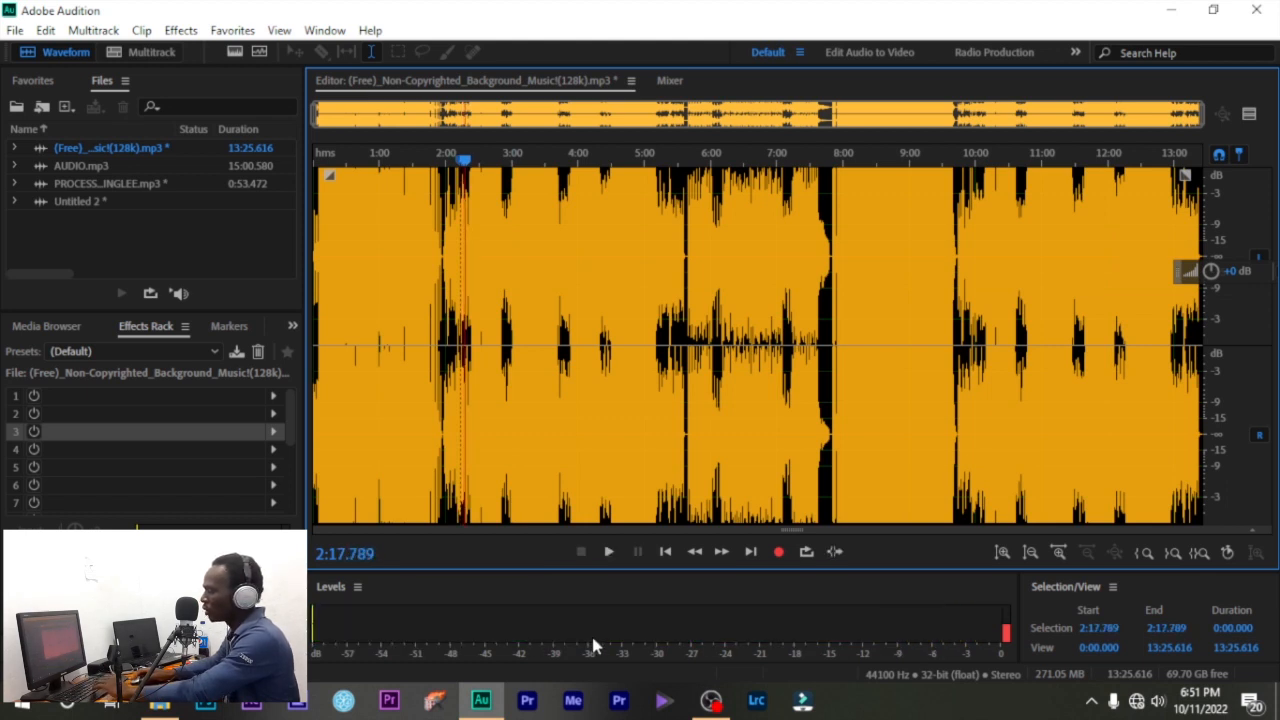
{"action": "scroll", "coordinate": [465, 443], "scroll_direction": "up", "scroll_amount": 3}
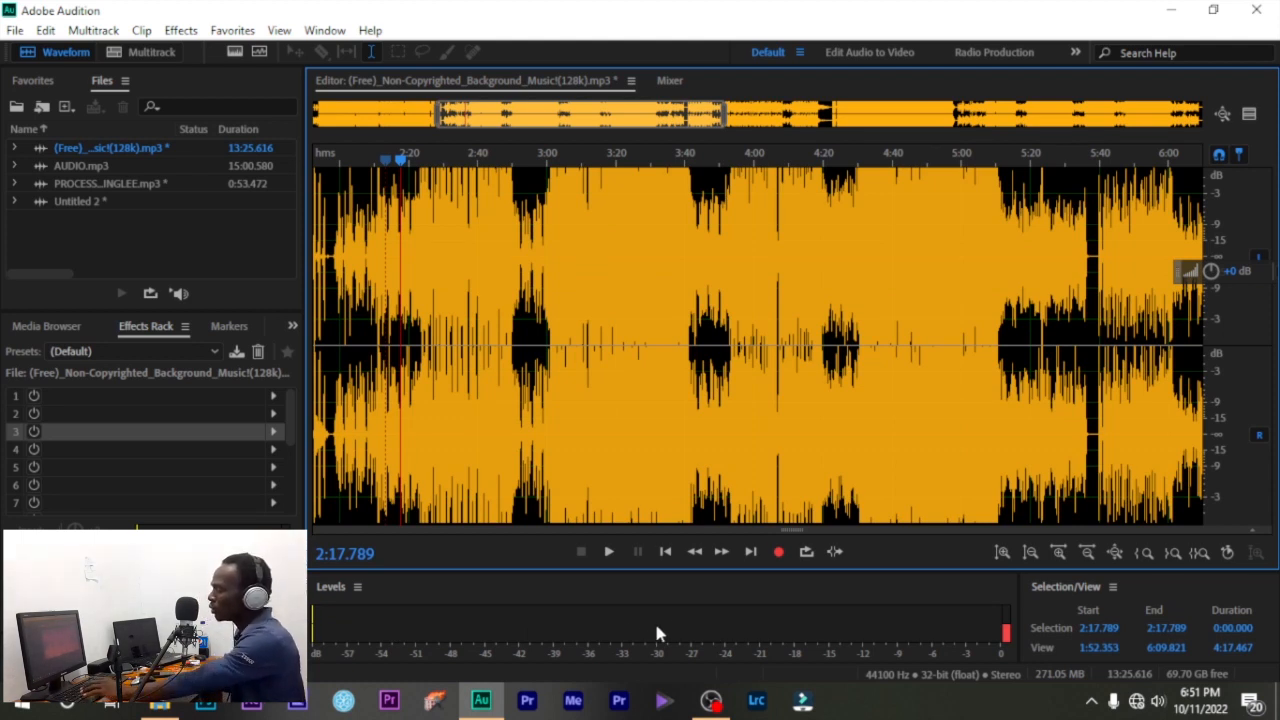
- Play the music on past 2:19 and bring up the system speaker volume control
{"action": "key", "text": "space"}
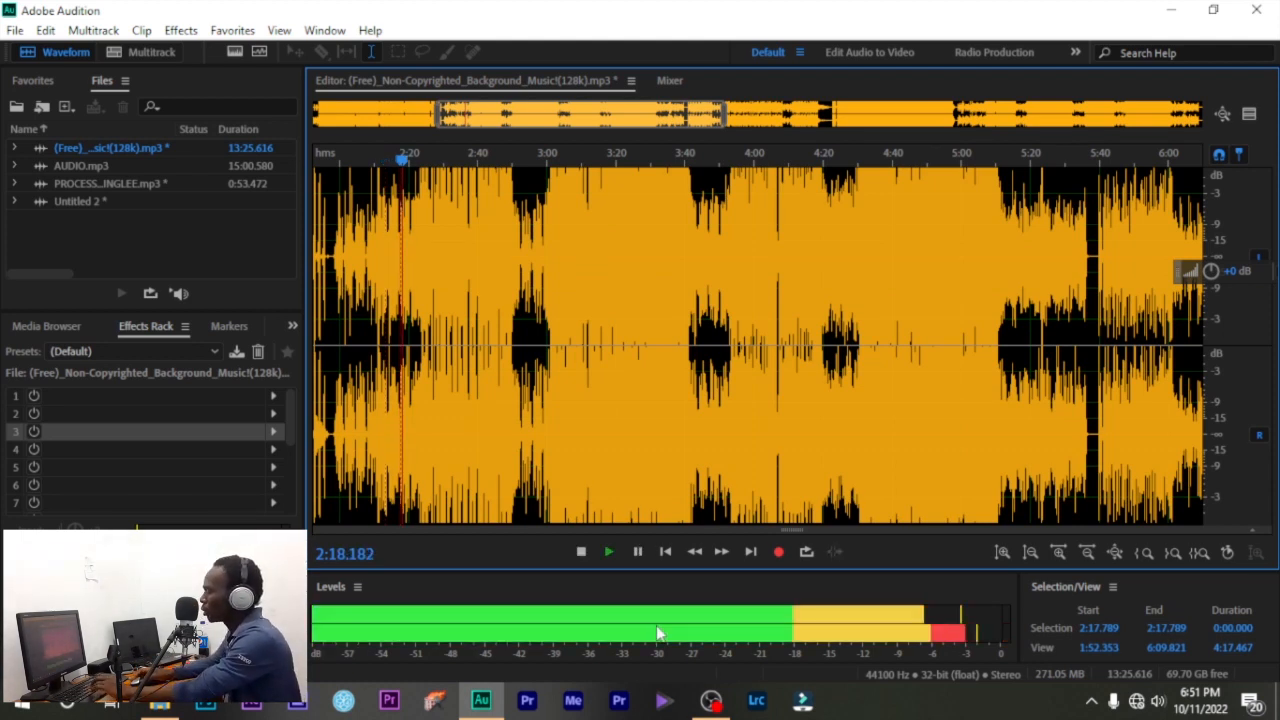
{"action": "key", "text": "space"}
{"action": "key", "text": "space"}
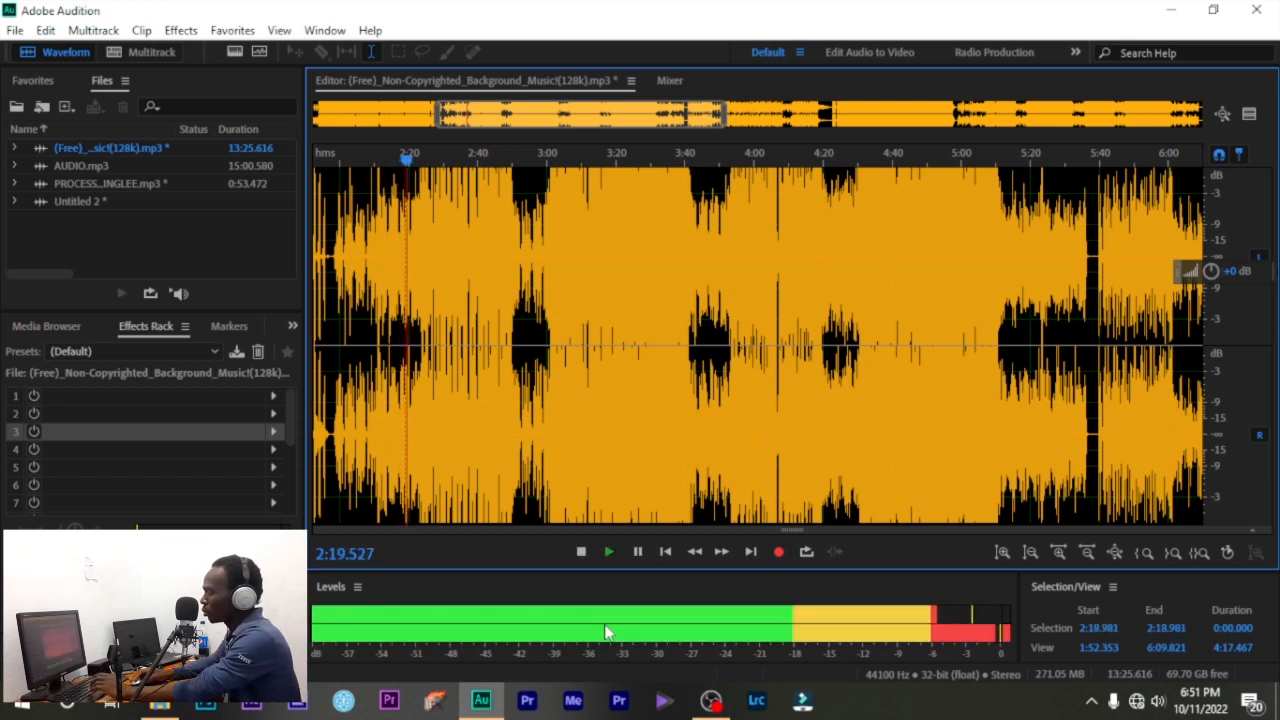
{"action": "key", "text": "space"}
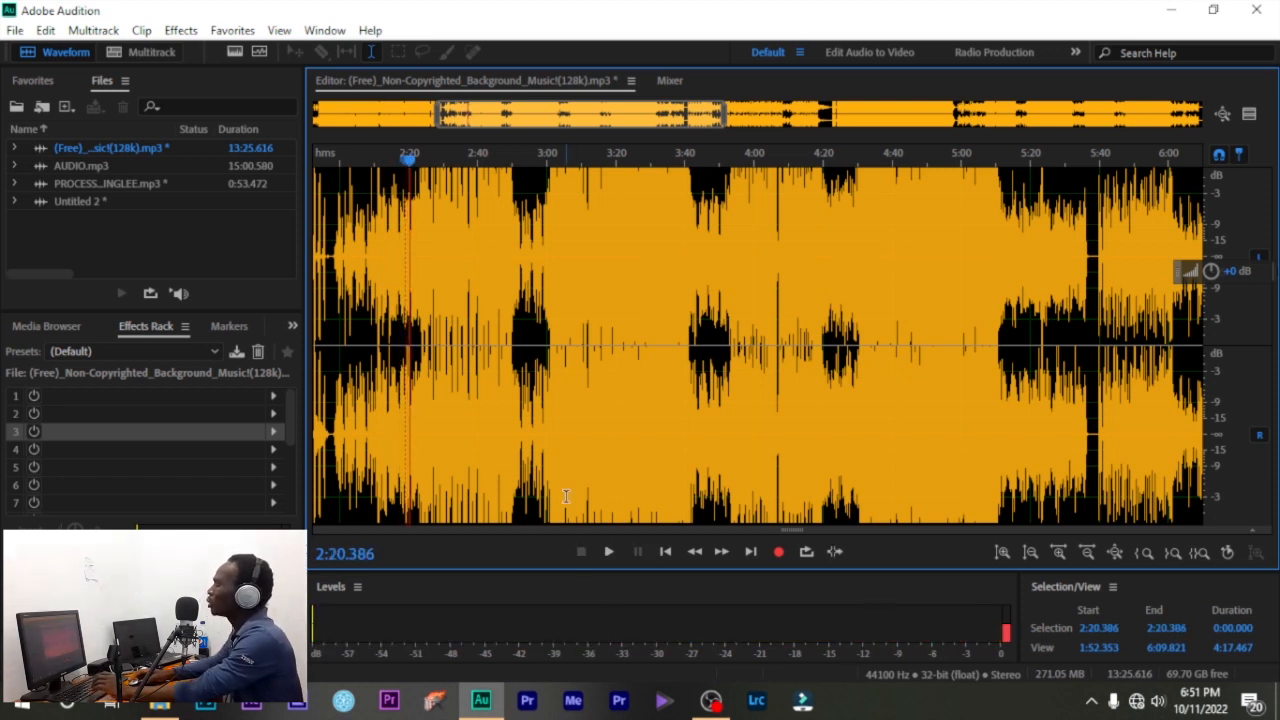
{"action": "left_click", "coordinate": [1157, 700]}
- Lower the speaker volume to 6 and play the background music from 3:31
{"action": "left_click_drag", "start_coordinate": [1128, 655], "coordinate": [1022, 655]}
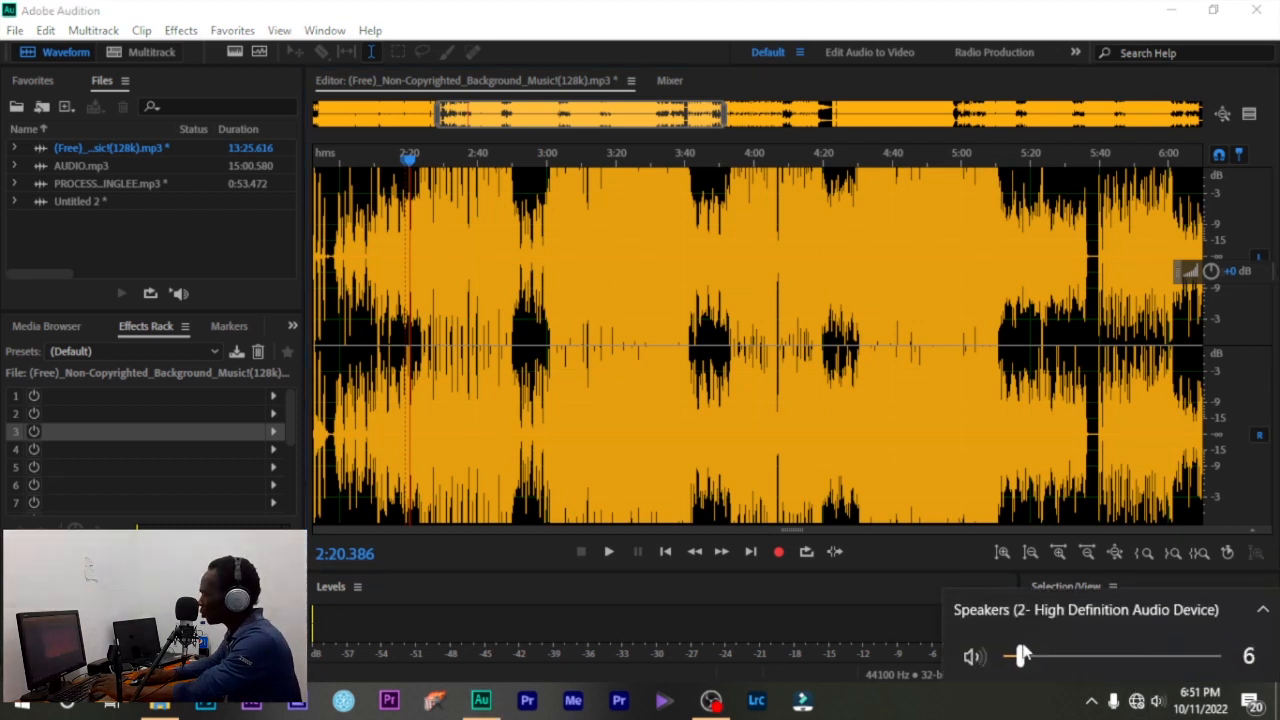
{"action": "left_click", "coordinate": [655, 450]}
{"action": "key", "text": "space"}
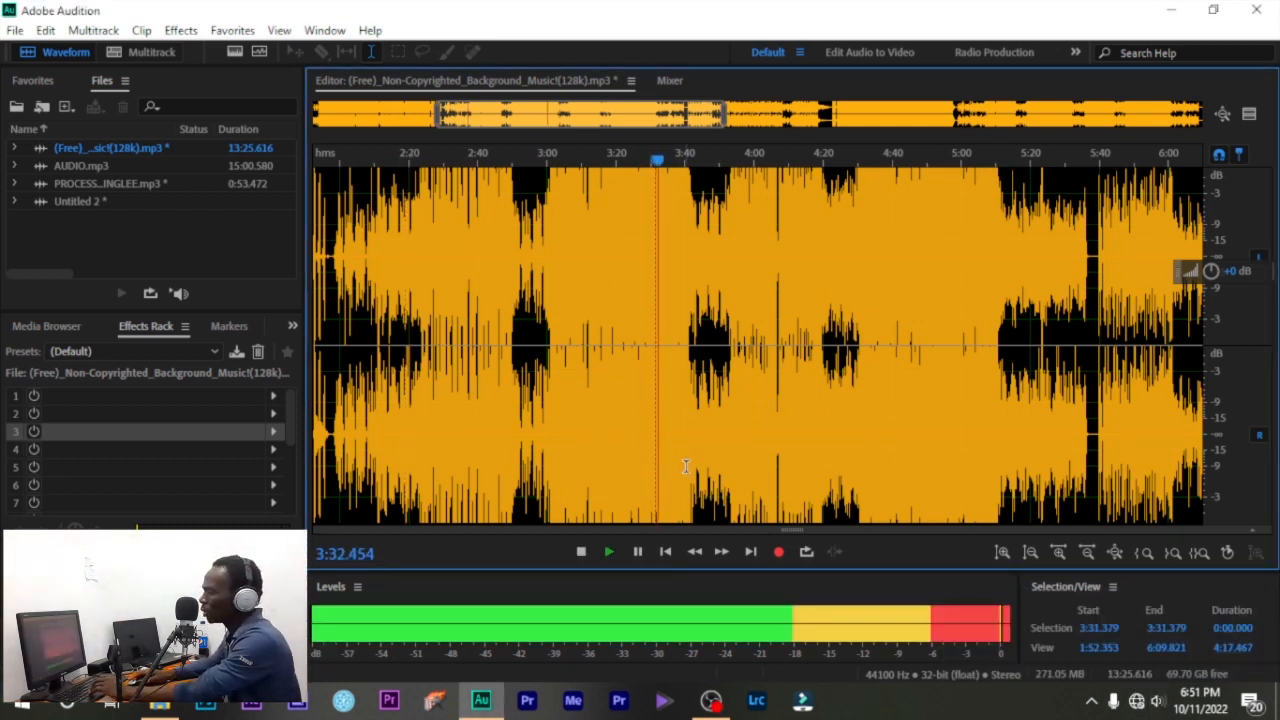
- Stop the music at 4:07.338 and open AUDIO.mp3 in the editor
{"action": "scroll", "coordinate": [684, 440], "scroll_direction": "up", "scroll_amount": 5}
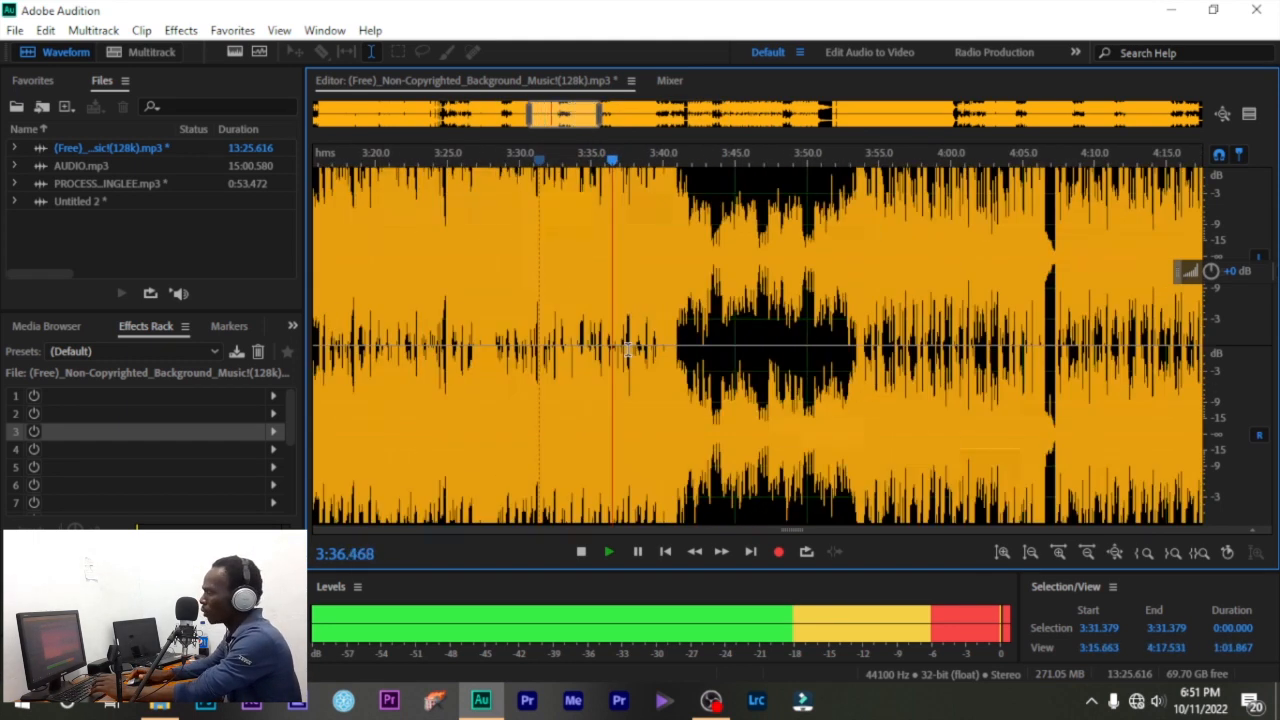
{"action": "scroll", "coordinate": [626, 342], "scroll_direction": "down", "scroll_amount": 2}
{"action": "scroll", "coordinate": [622, 333], "scroll_direction": "up", "scroll_amount": 4}
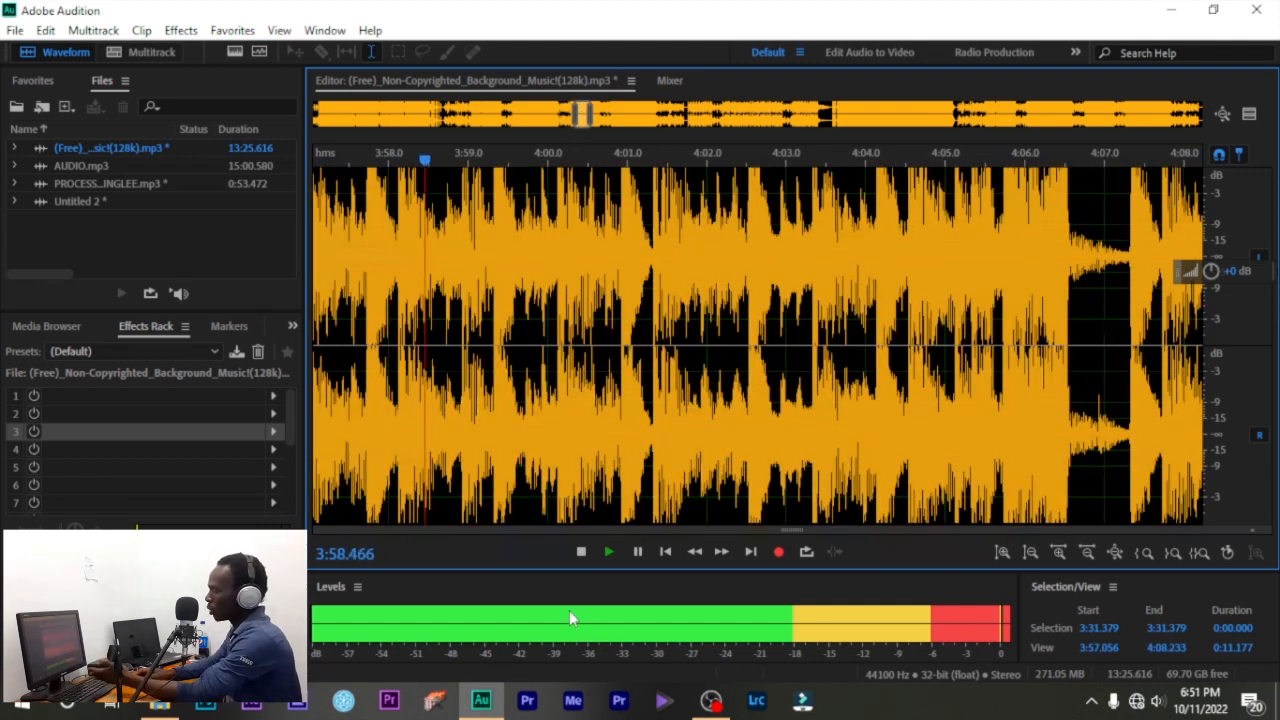
{"action": "scroll", "coordinate": [580, 414], "scroll_direction": "down", "scroll_amount": 1}
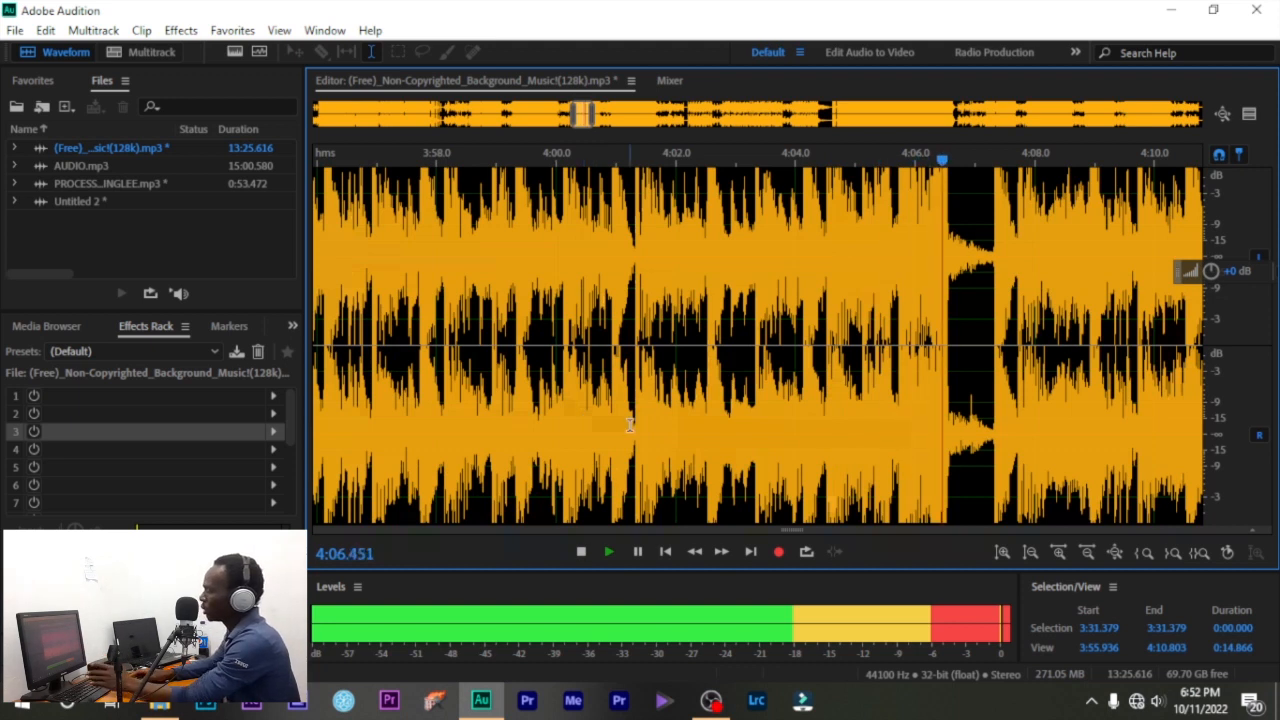
{"action": "scroll", "coordinate": [600, 368], "scroll_direction": "down", "scroll_amount": 5}
{"action": "scroll", "coordinate": [600, 368], "scroll_direction": "down", "scroll_amount": 5}
{"action": "key", "text": "space"}
{"action": "double_click", "coordinate": [101, 168]}
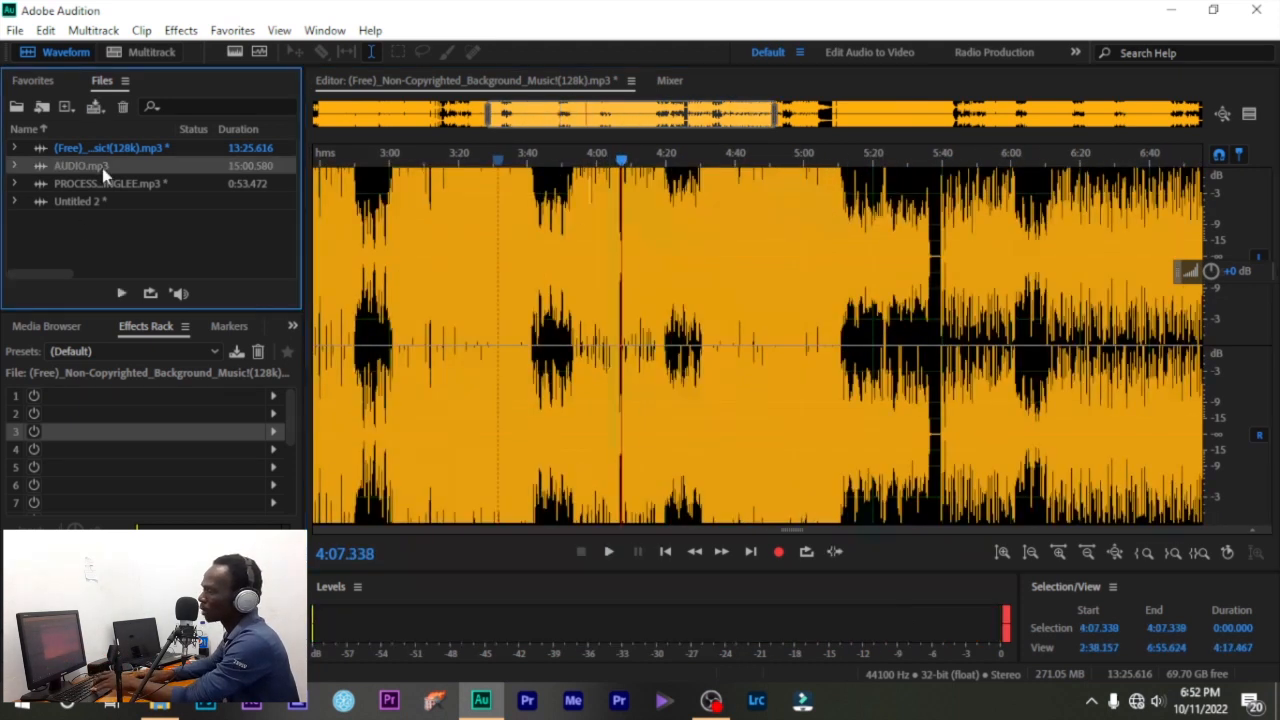
- Play AUDIO.mp3 from about 6:17.8, stopping at 6:32.368 and again shortly after
{"action": "left_click", "coordinate": [584, 318]}
{"action": "key", "text": "space"}
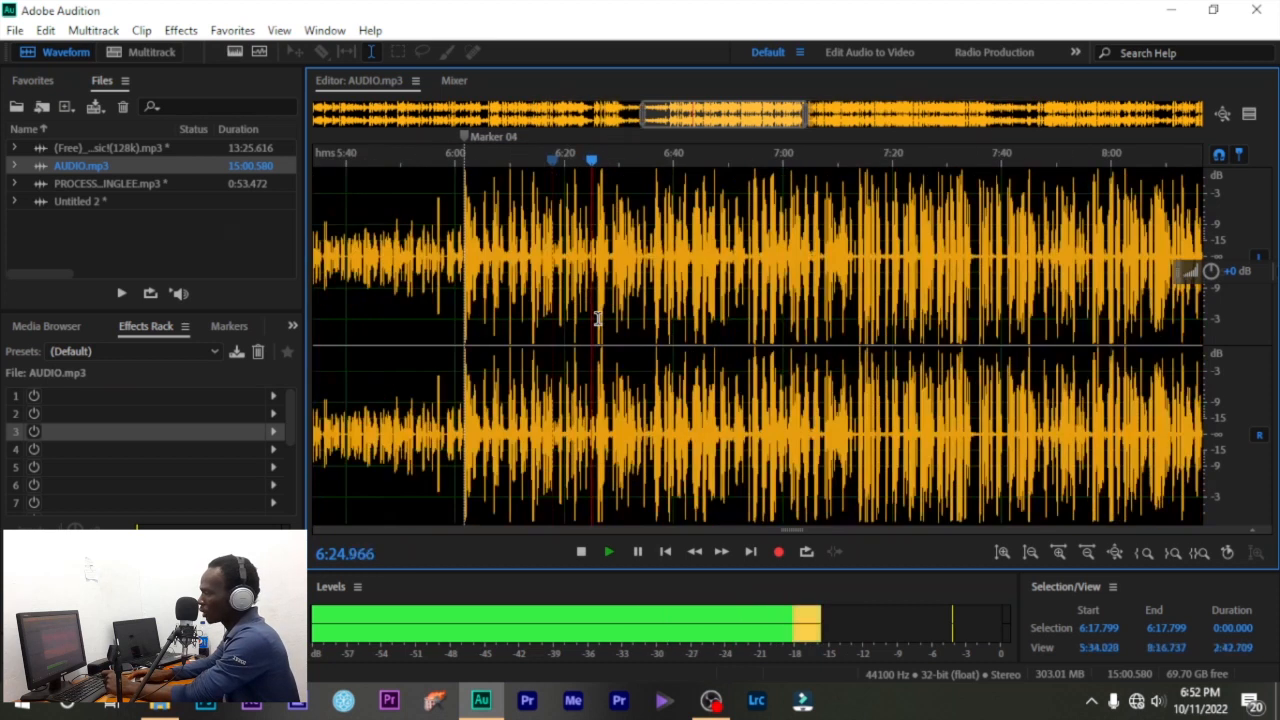
{"action": "scroll", "coordinate": [590, 320], "scroll_direction": "up", "scroll_amount": 3}
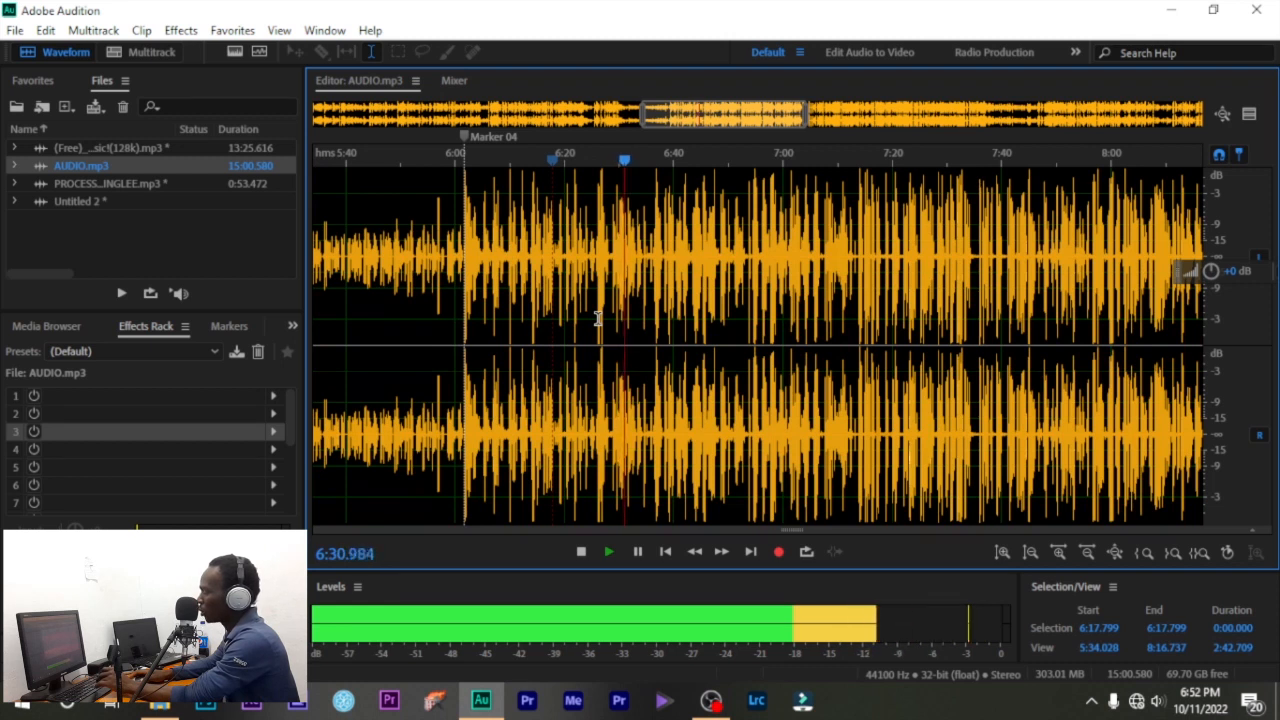
{"action": "key", "text": "space"}
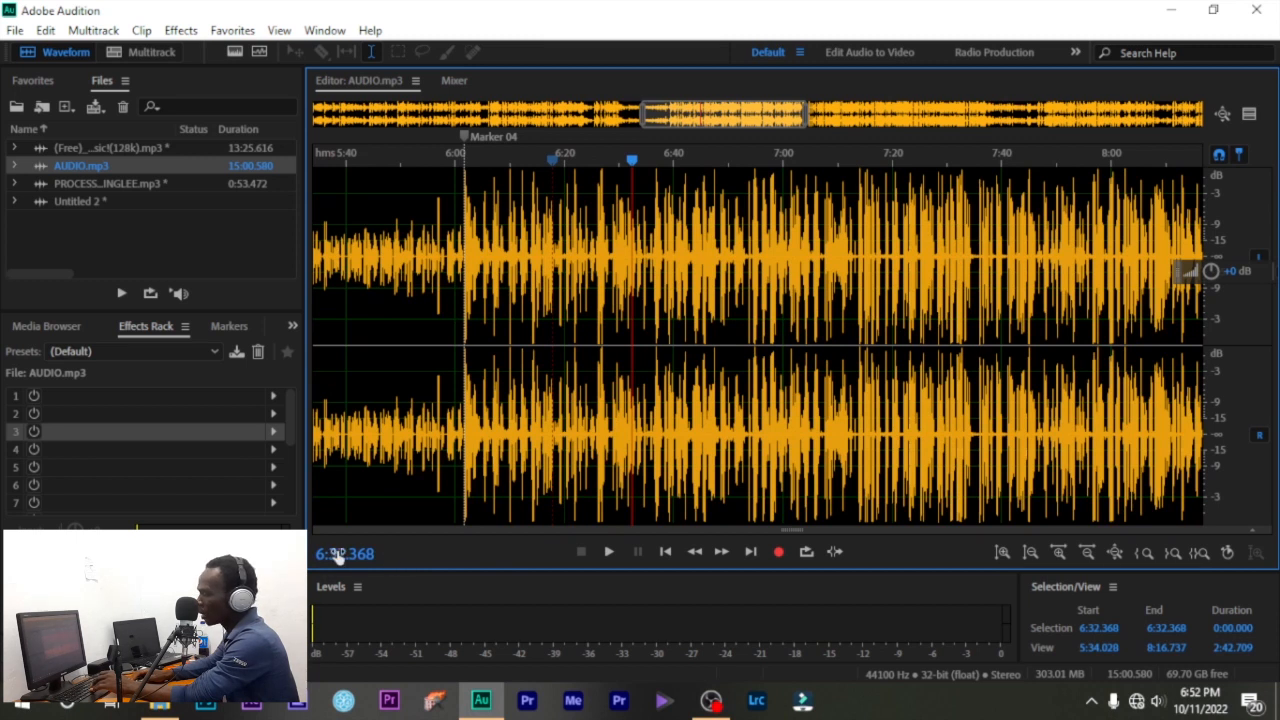
{"action": "key", "text": "space"}
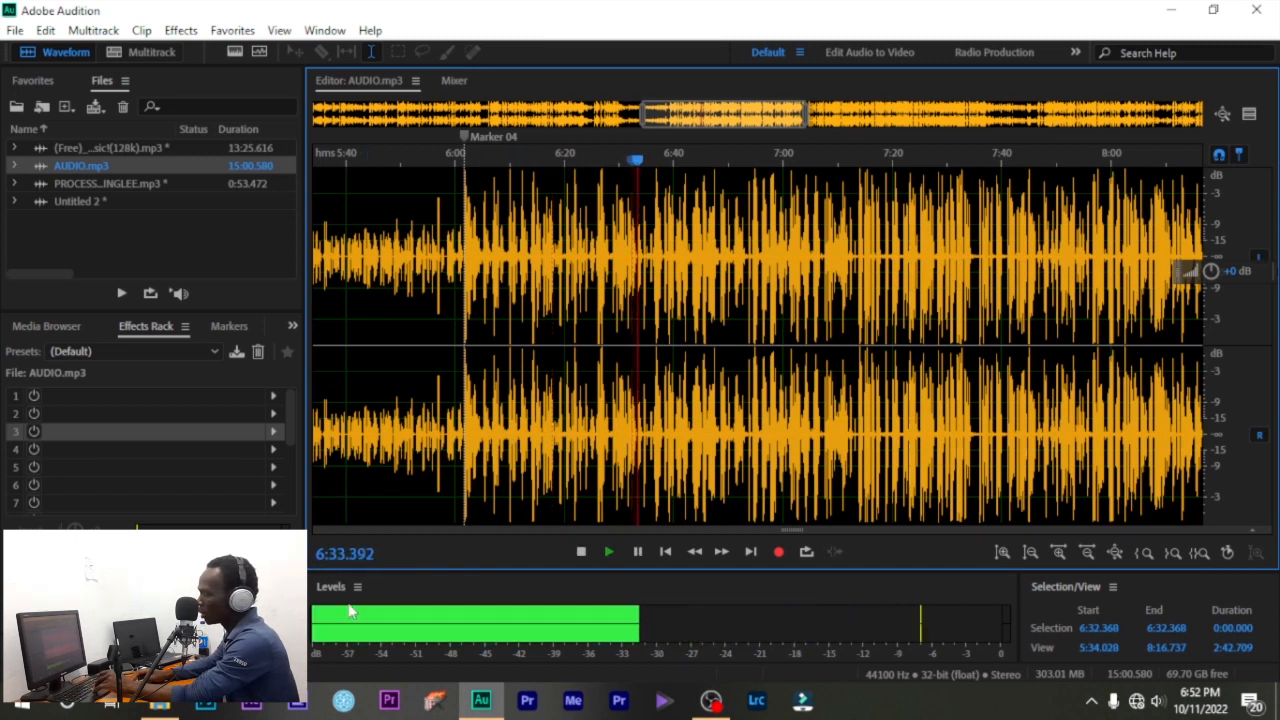
{"action": "key", "text": "space"}
- Resume playback from 6:33, move the playhead later, and stop at 10:43.565
{"action": "scroll", "coordinate": [386, 503], "scroll_direction": "down", "scroll_amount": 5}
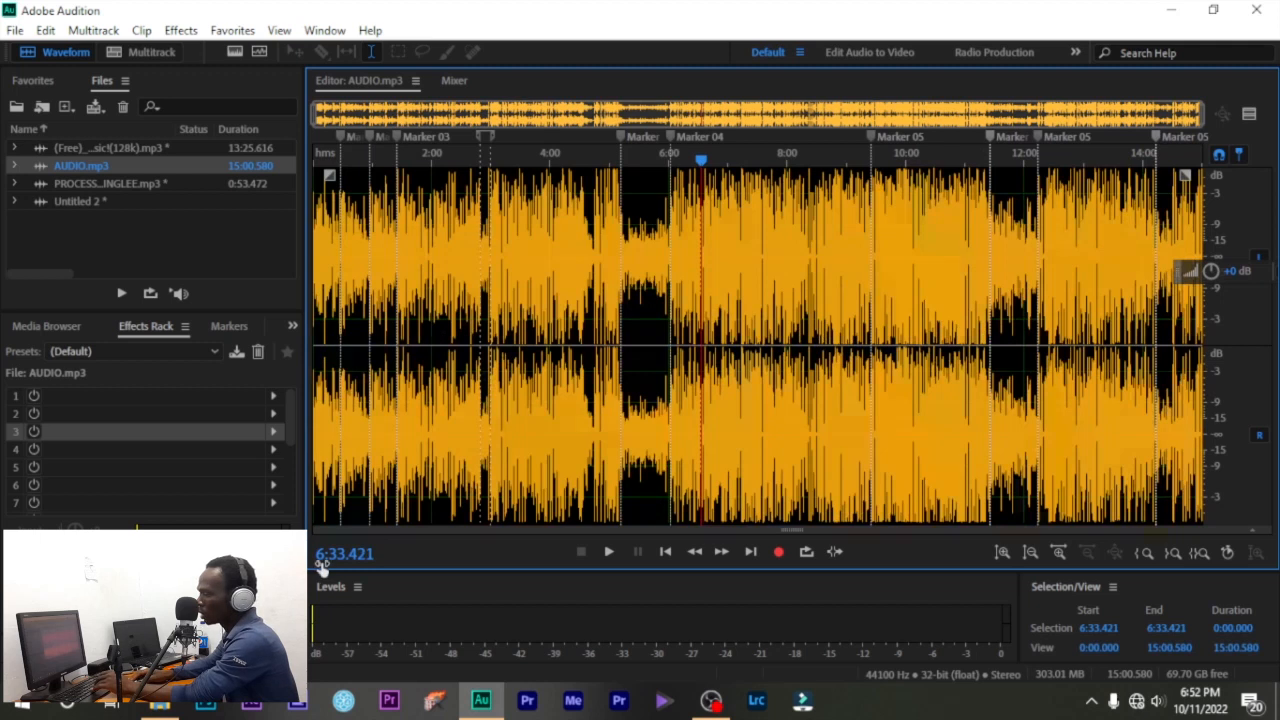
{"action": "scroll", "coordinate": [695, 200], "scroll_direction": "up", "scroll_amount": 6}
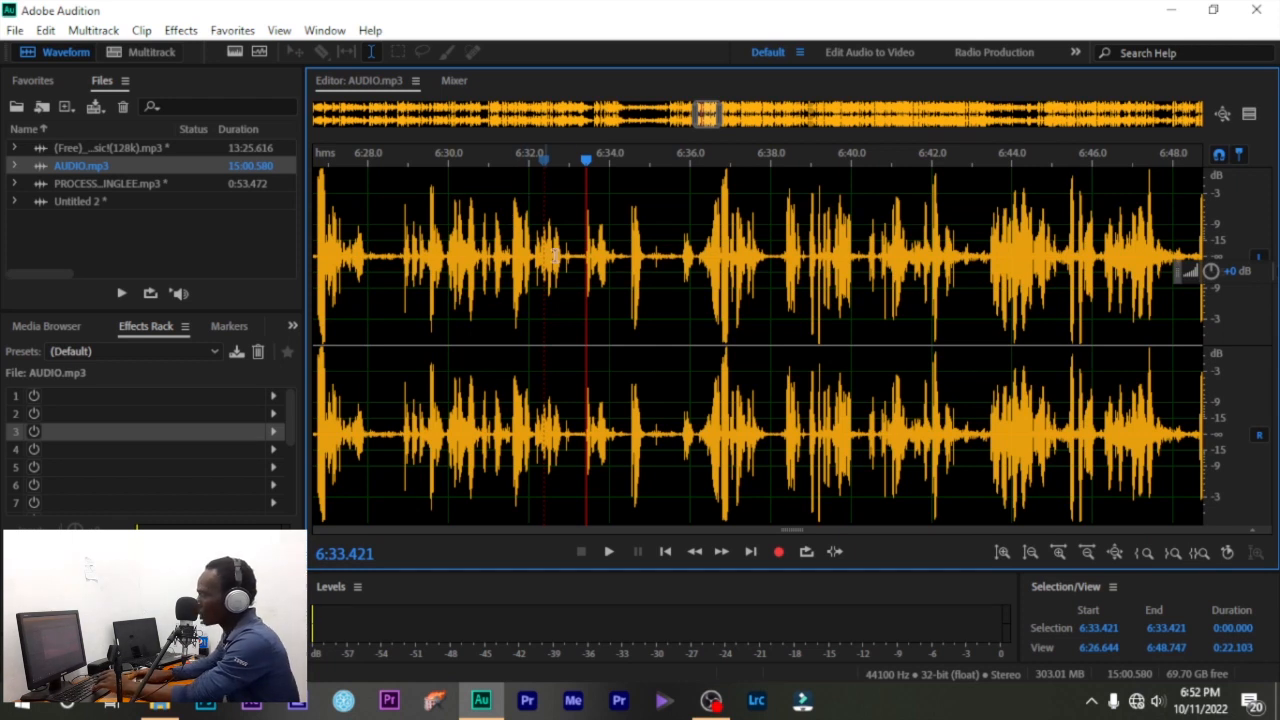
{"action": "scroll", "coordinate": [554, 255], "scroll_direction": "down", "scroll_amount": 4}
{"action": "key", "text": "space"}
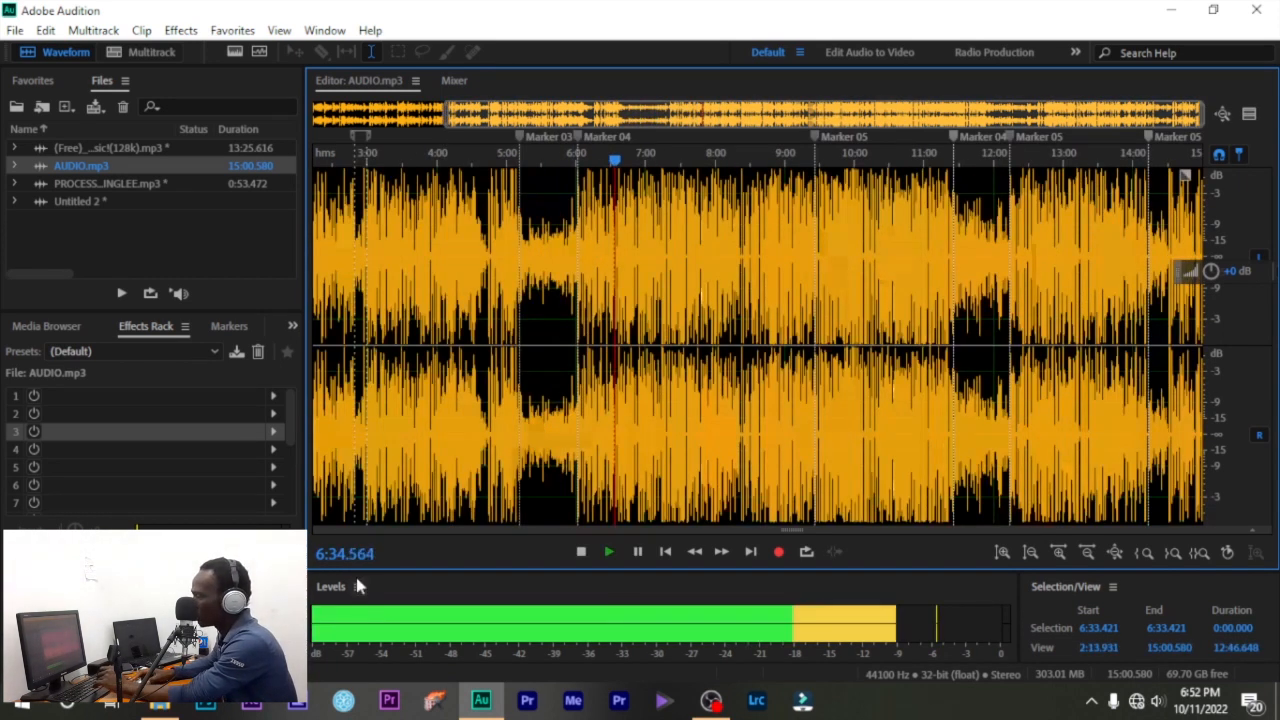
{"action": "left_click_drag", "start_coordinate": [615, 161], "coordinate": [893, 197]}
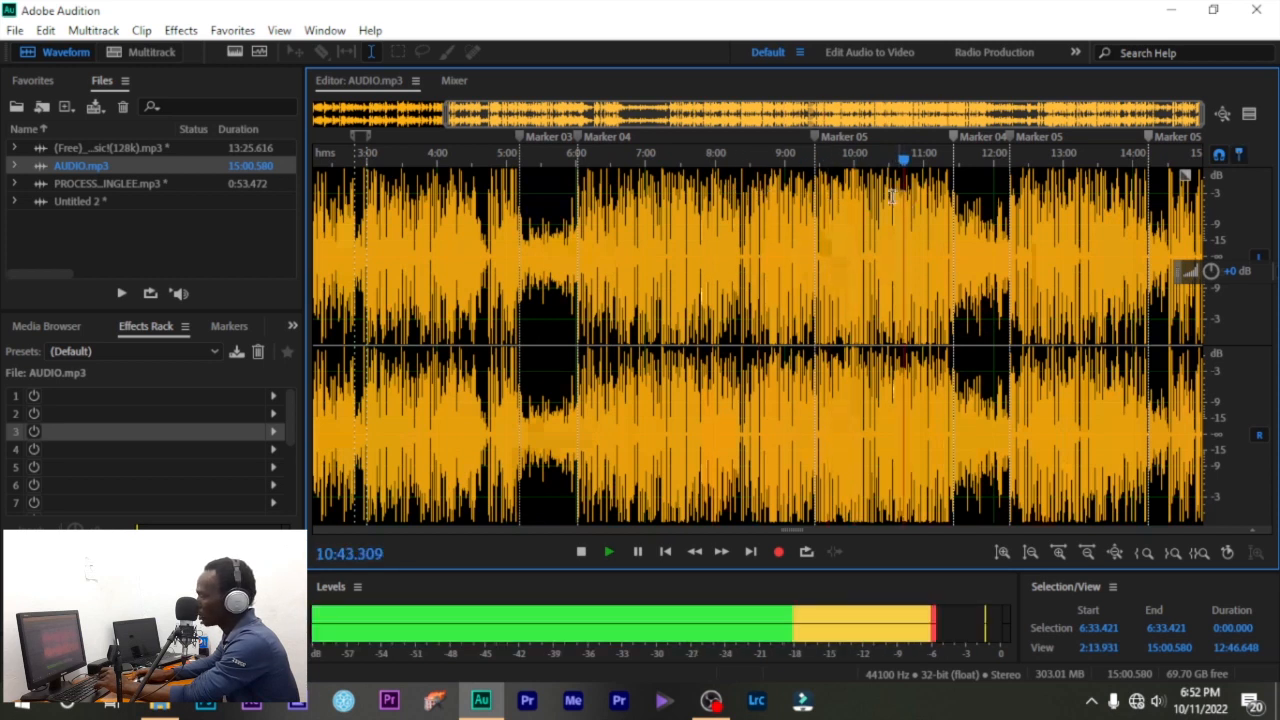
{"action": "key", "text": "space"}
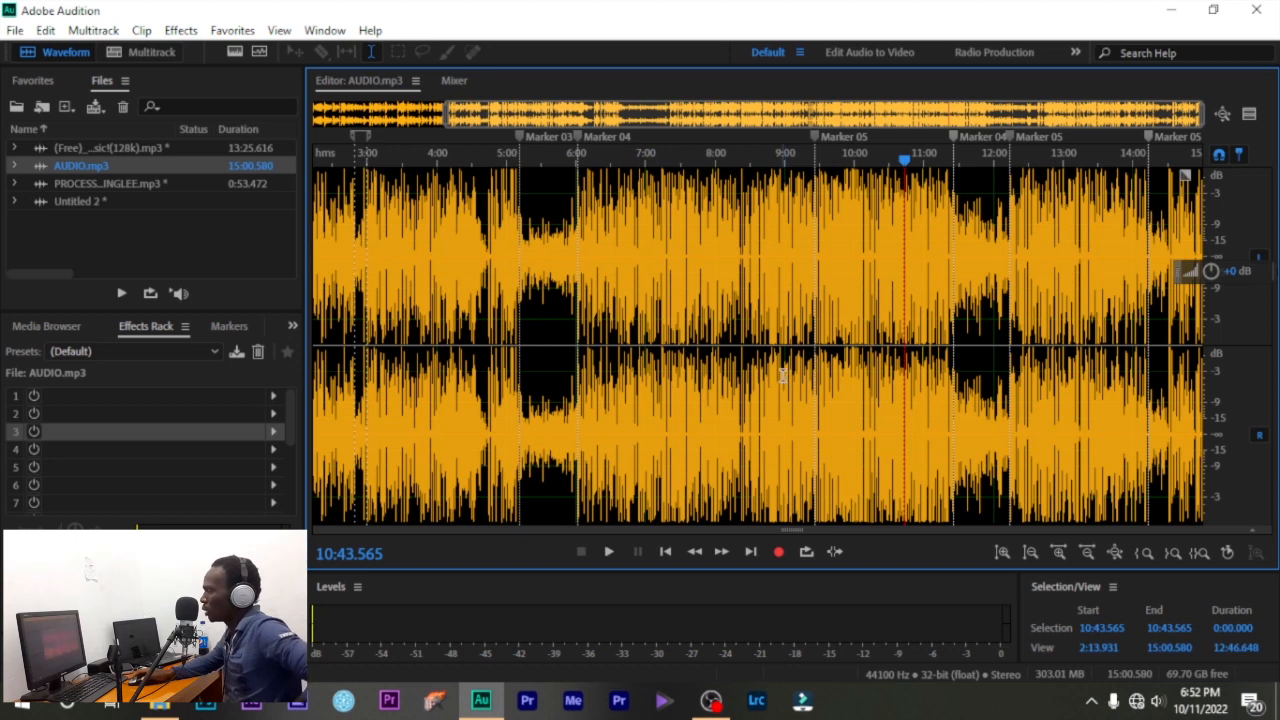
- Play, stop and pause AUDIO.mp3 from 10:43.565 with the transport buttons
{"action": "left_click", "coordinate": [608, 553]}
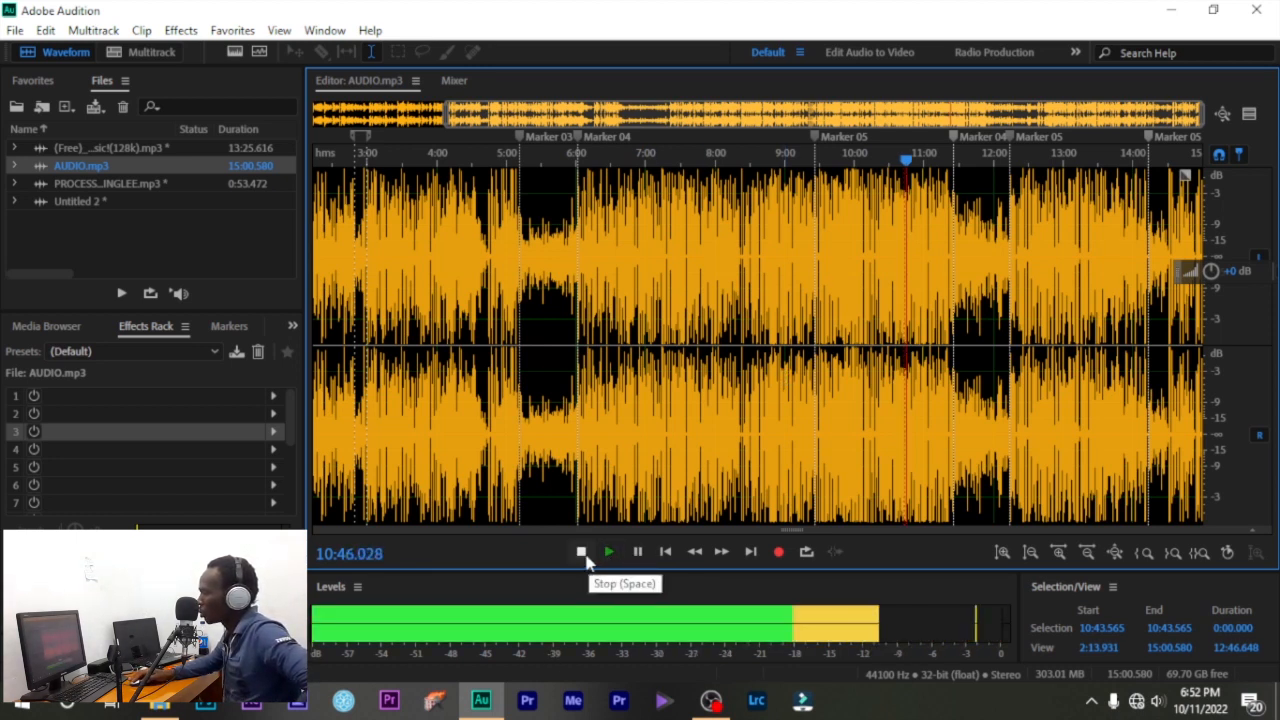
{"action": "left_click", "coordinate": [608, 553]}
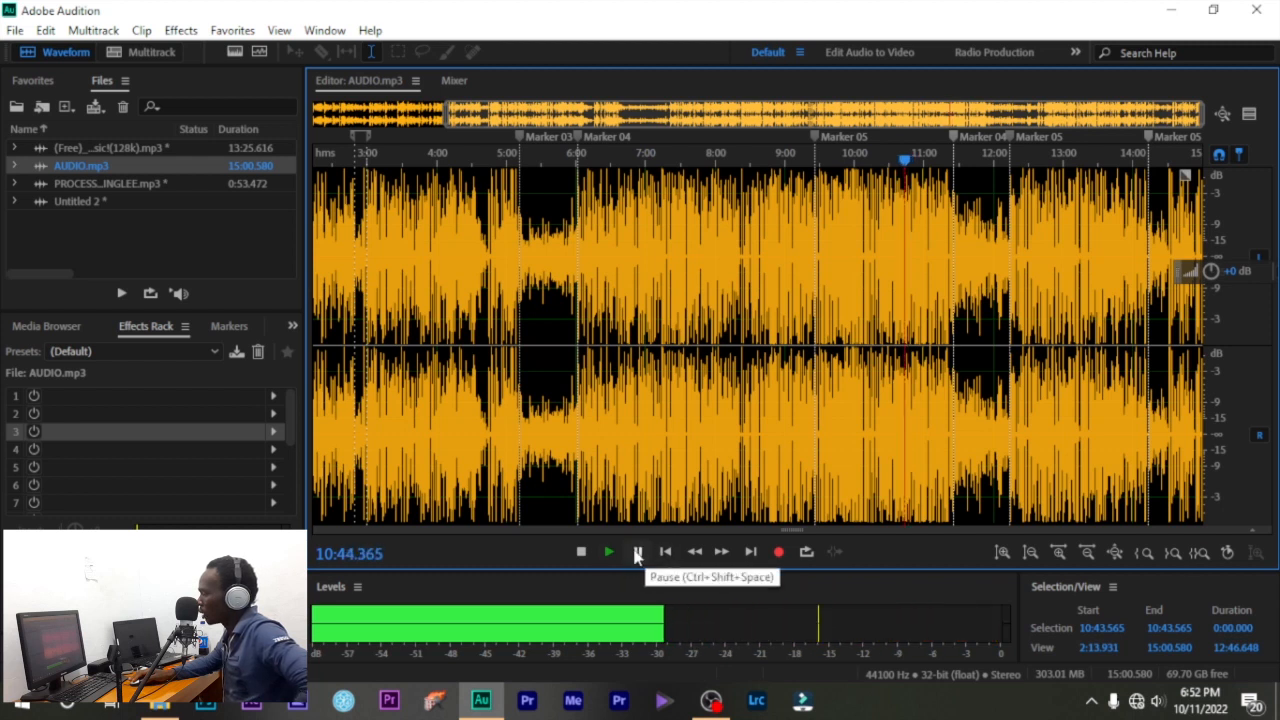
{"action": "left_click", "coordinate": [637, 553]}
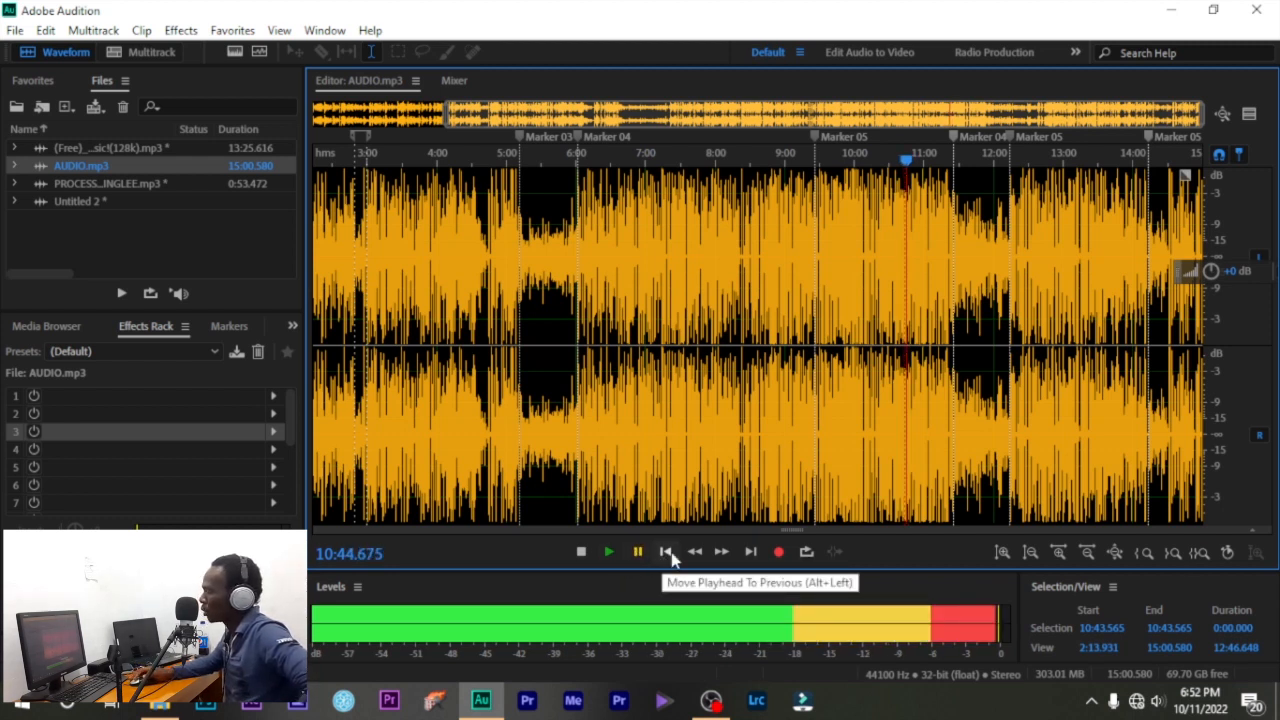
- Step the playhead back through Marker 04, Marker 03, 3:00 and 0:28.448 to the start
{"action": "left_click", "coordinate": [666, 552]}
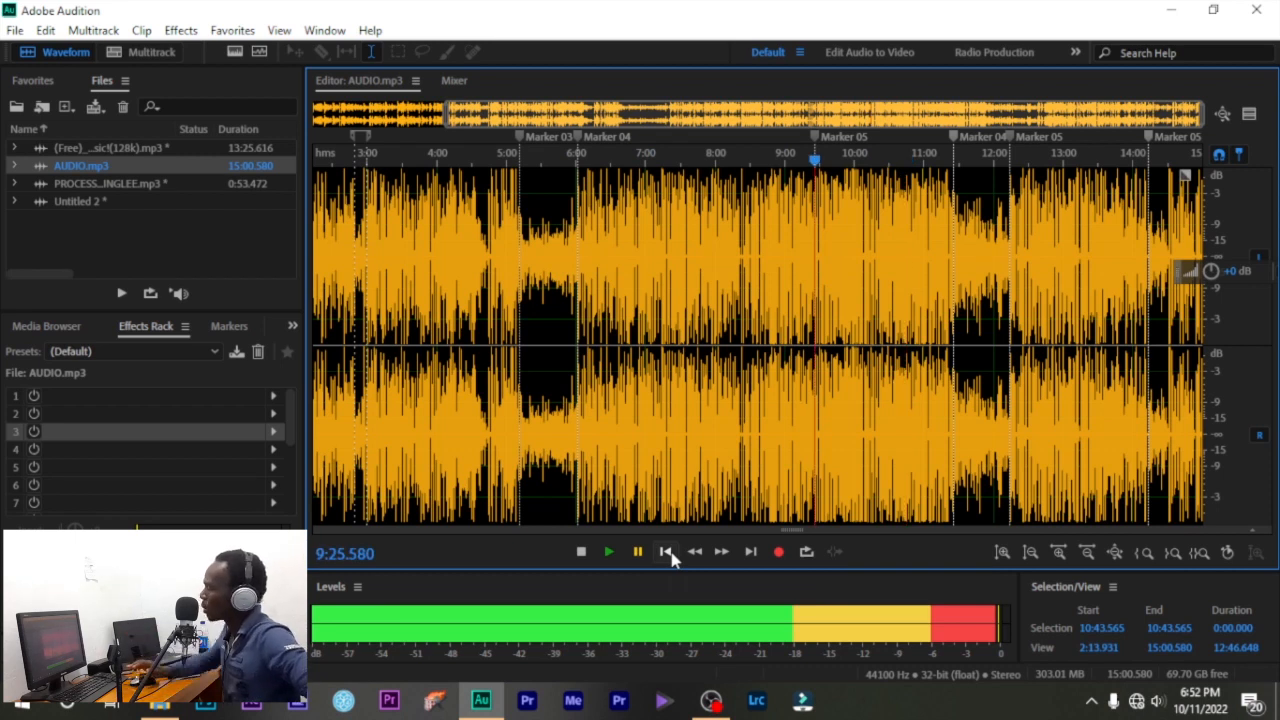
{"action": "left_click", "coordinate": [666, 552]}
{"action": "left_click", "coordinate": [666, 552]}
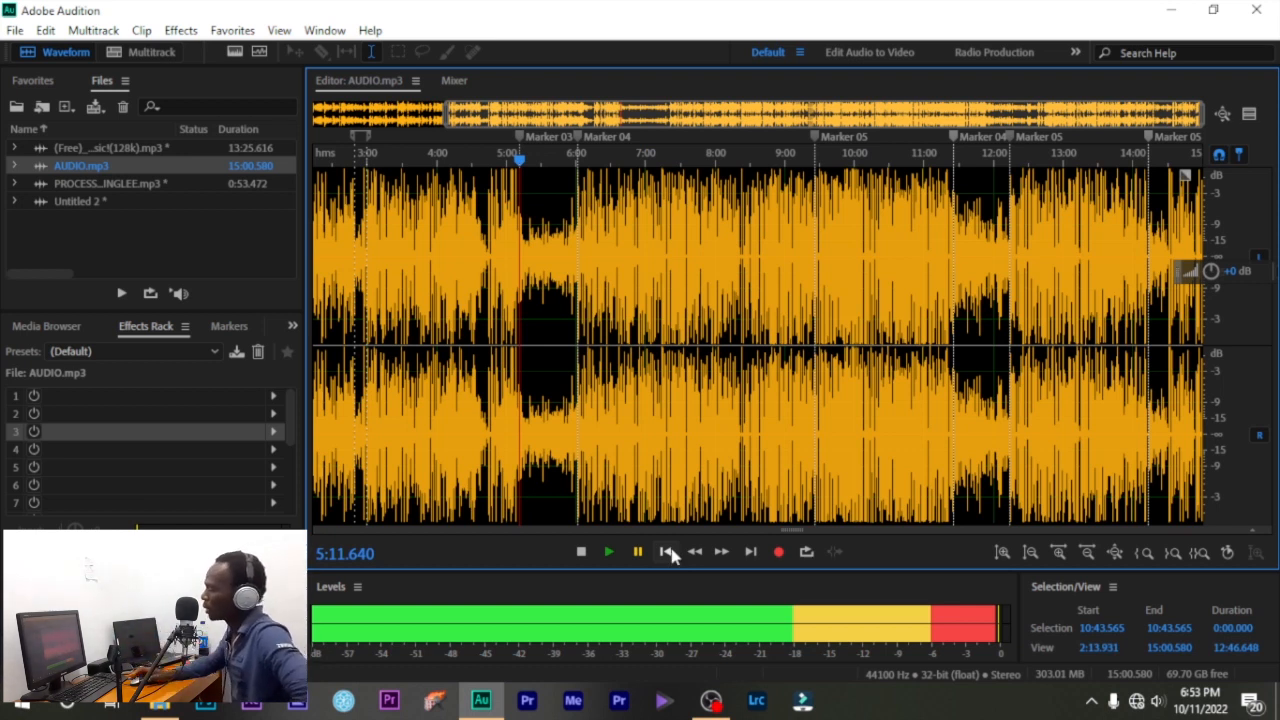
{"action": "left_click", "coordinate": [667, 552]}
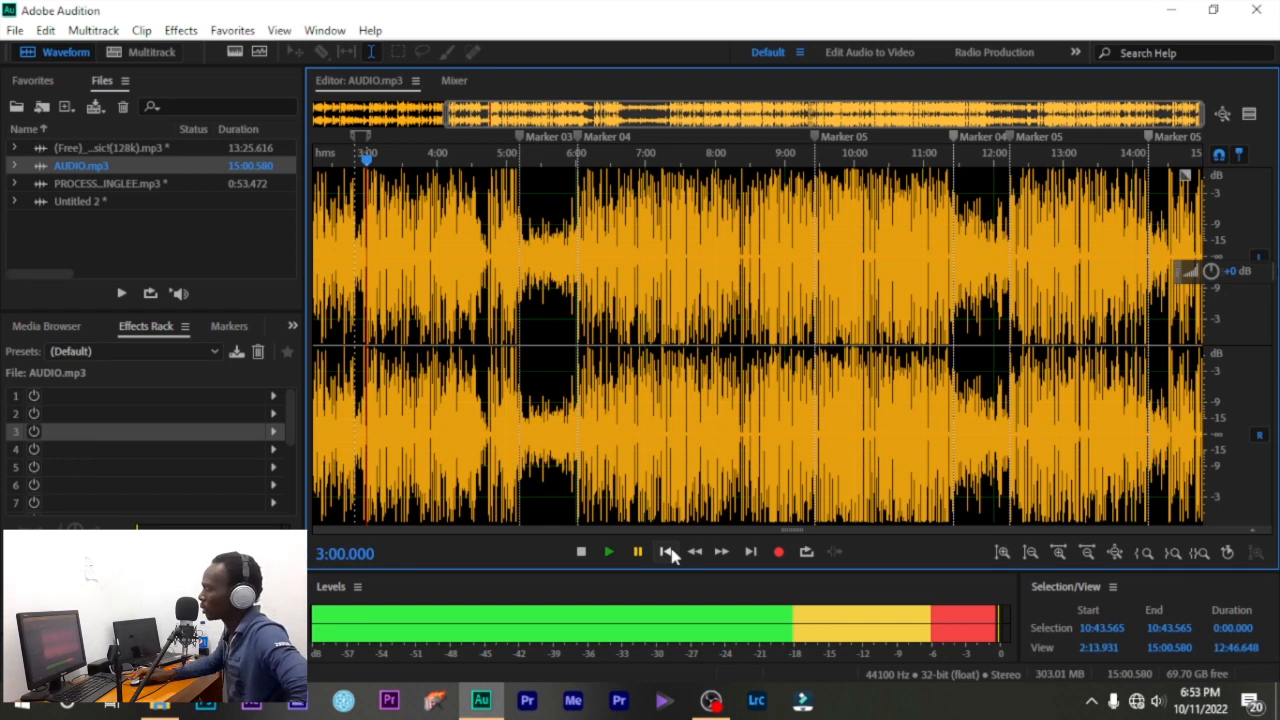
{"action": "scroll", "coordinate": [720, 440], "scroll_direction": "down", "scroll_amount": 2}
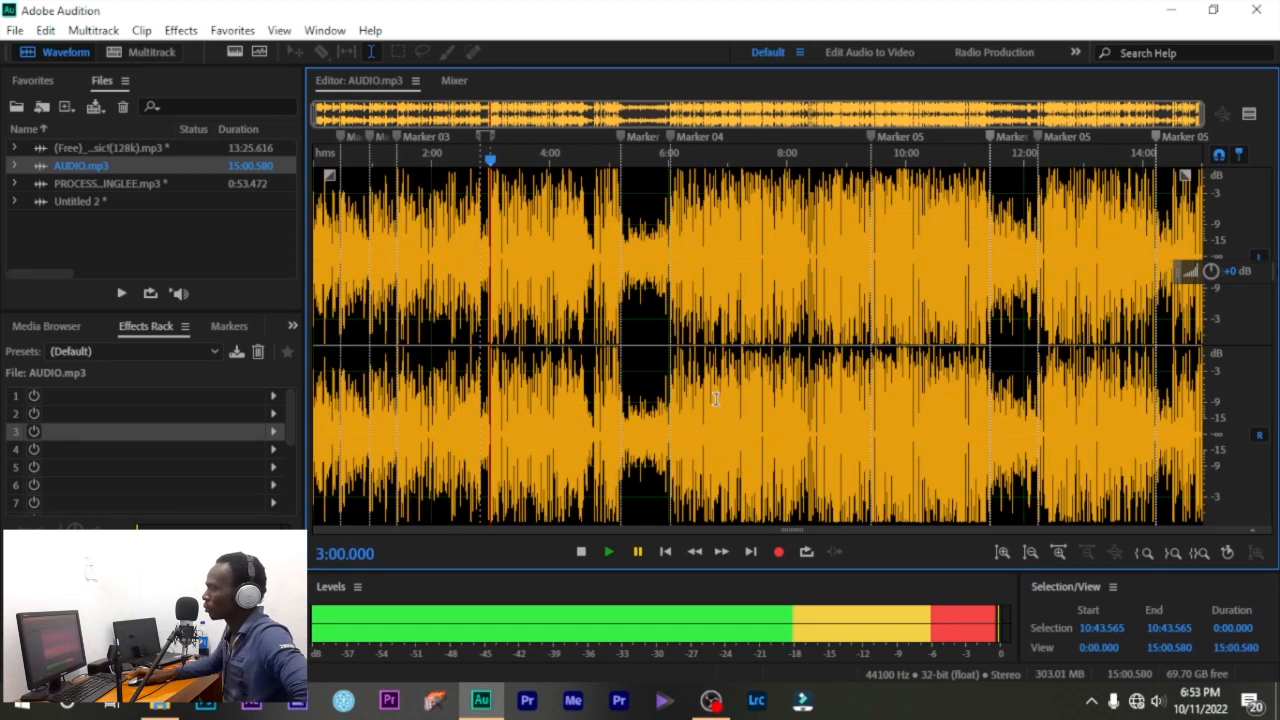
{"action": "left_click", "coordinate": [664, 553]}
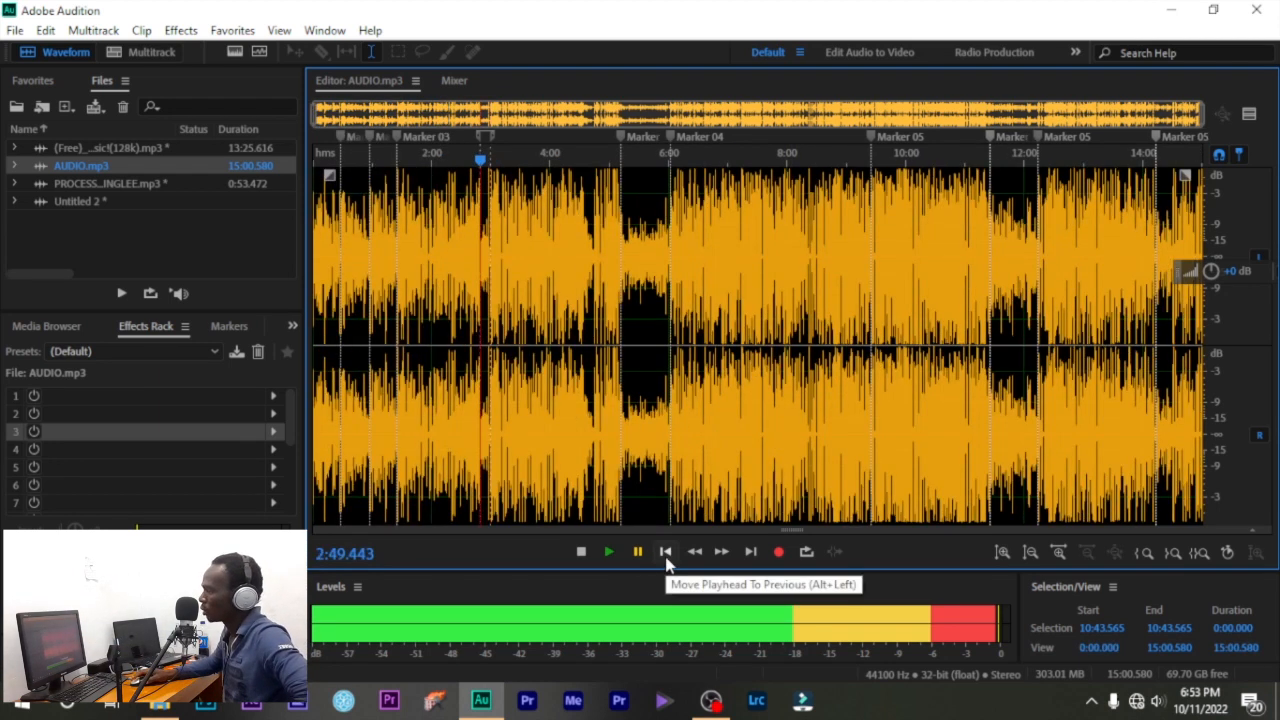
{"action": "left_click", "coordinate": [664, 553]}
{"action": "left_click", "coordinate": [664, 552]}
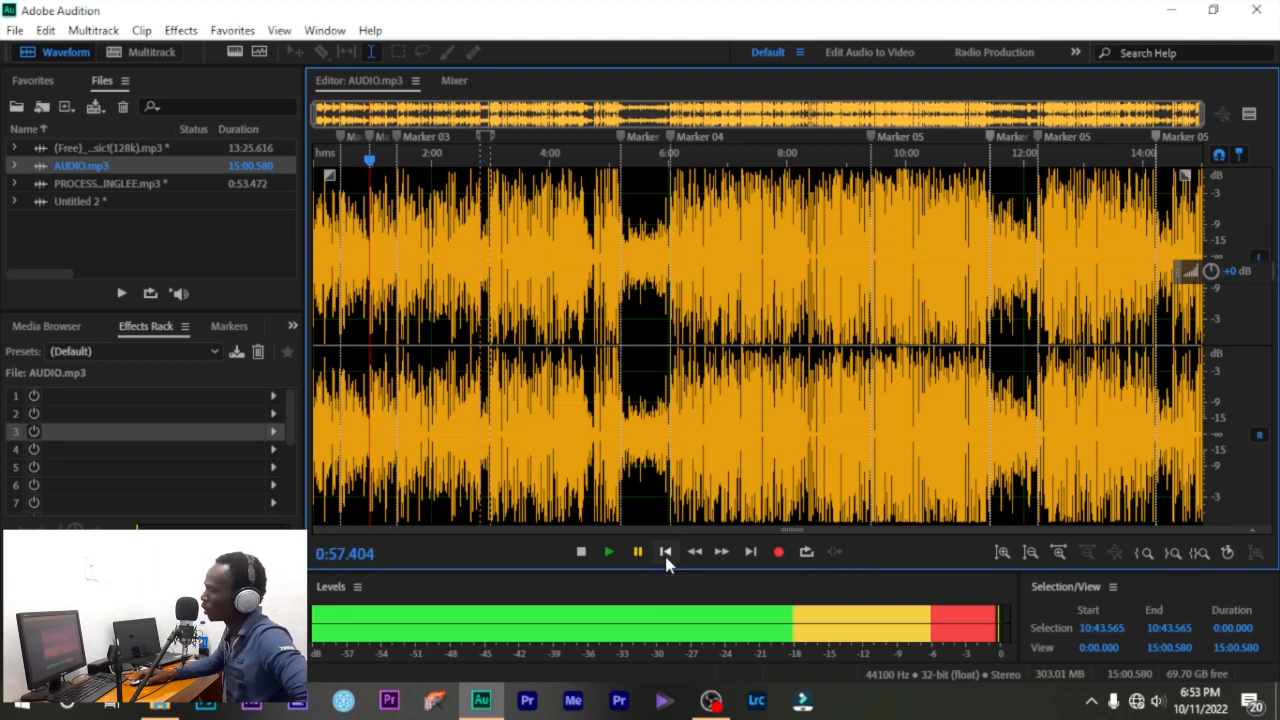
{"action": "left_click", "coordinate": [664, 552]}
{"action": "left_click", "coordinate": [664, 553]}
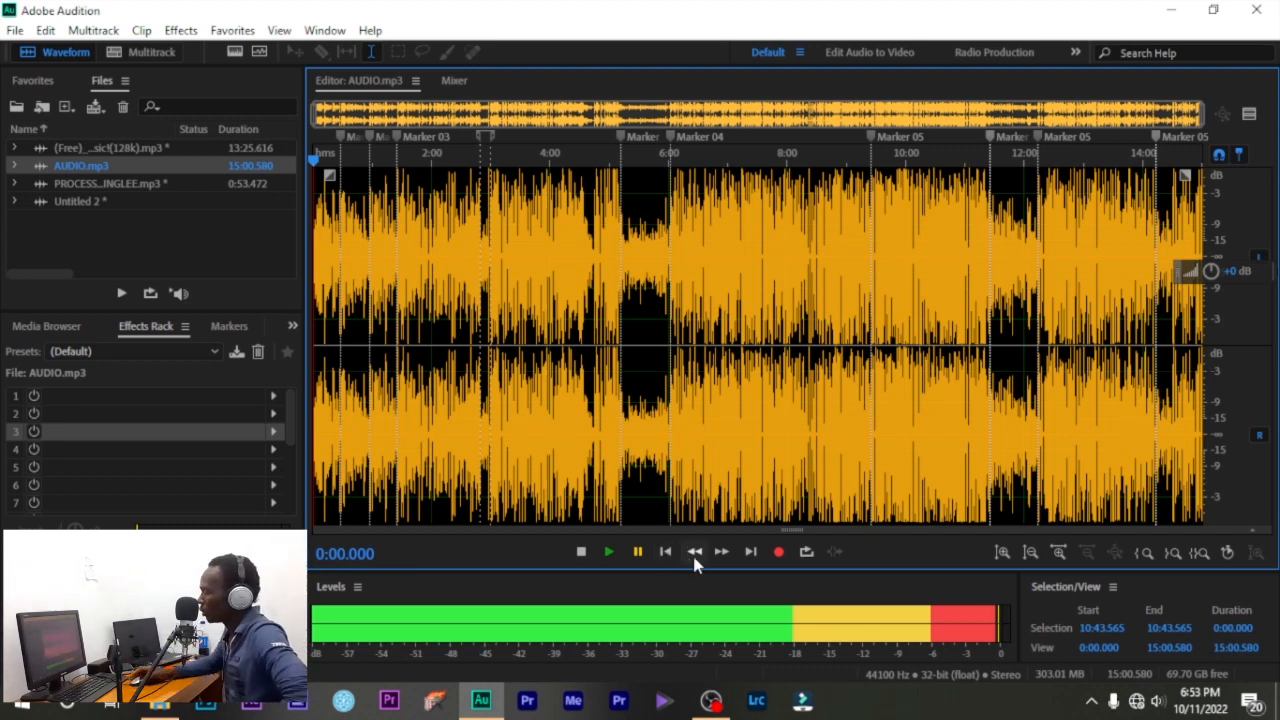
- Fast-forward to about 4:11, skip ahead to markers 9:25.580 and 11:25.627, and open Untitled 2
{"action": "left_click_drag", "start_coordinate": [720, 562], "coordinate": [720, 562]}
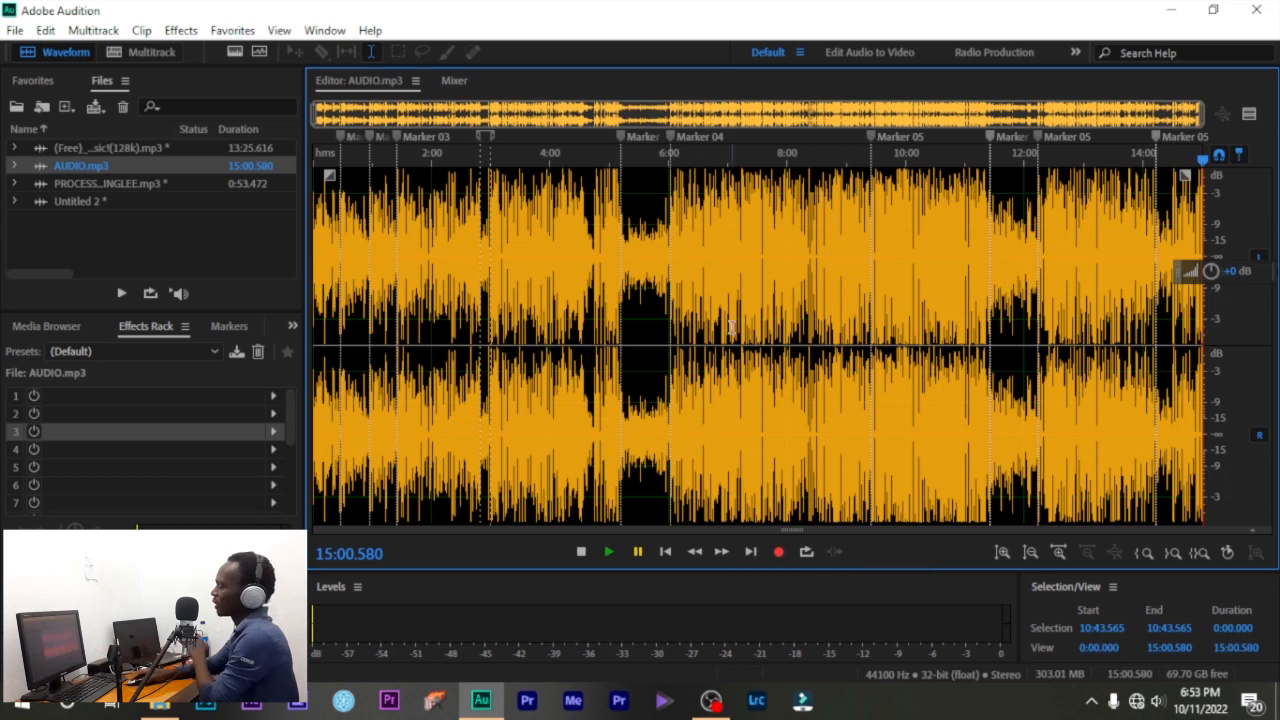
{"action": "left_click", "coordinate": [741, 292]}
{"action": "left_click", "coordinate": [731, 158]}
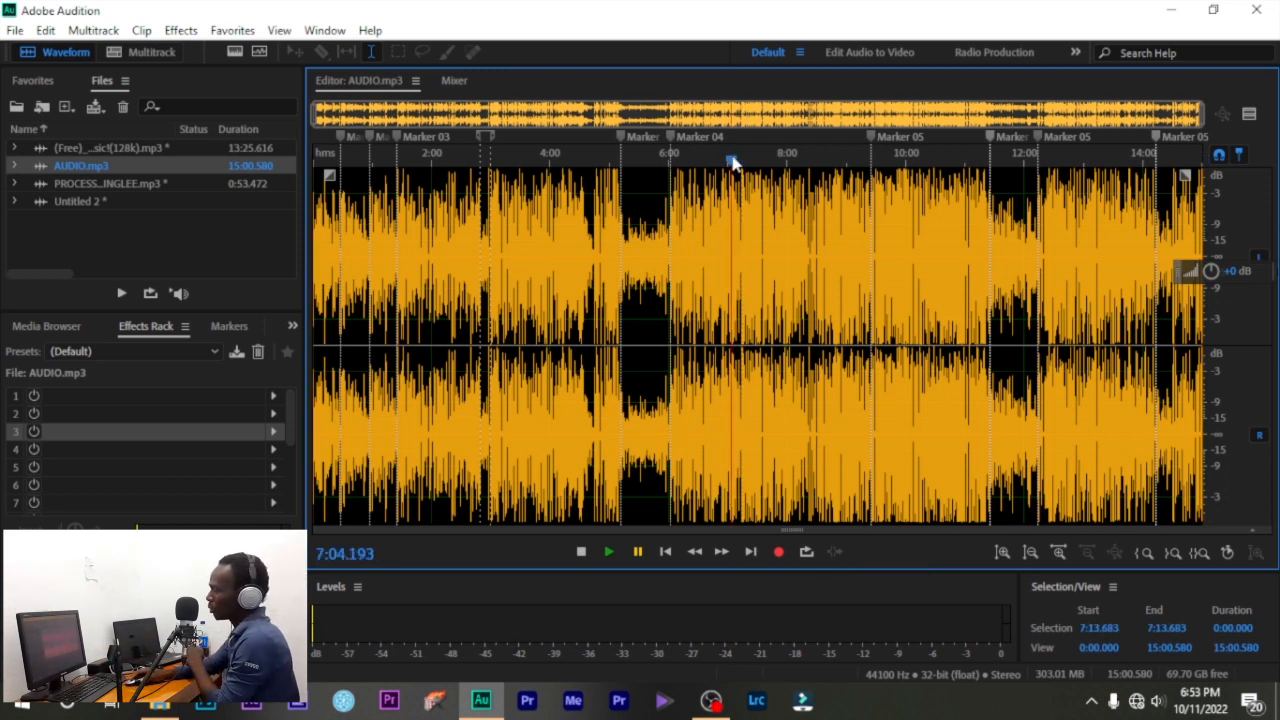
{"action": "left_click", "coordinate": [750, 552]}
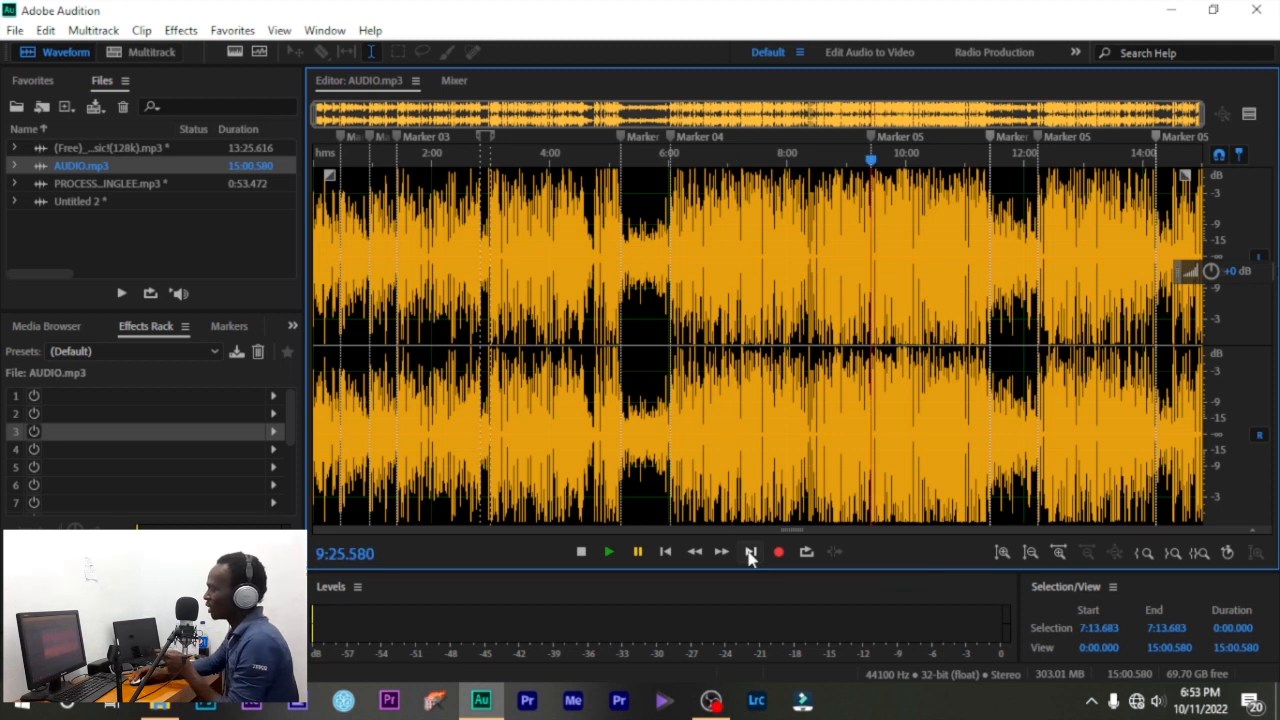
{"action": "left_click", "coordinate": [750, 552]}
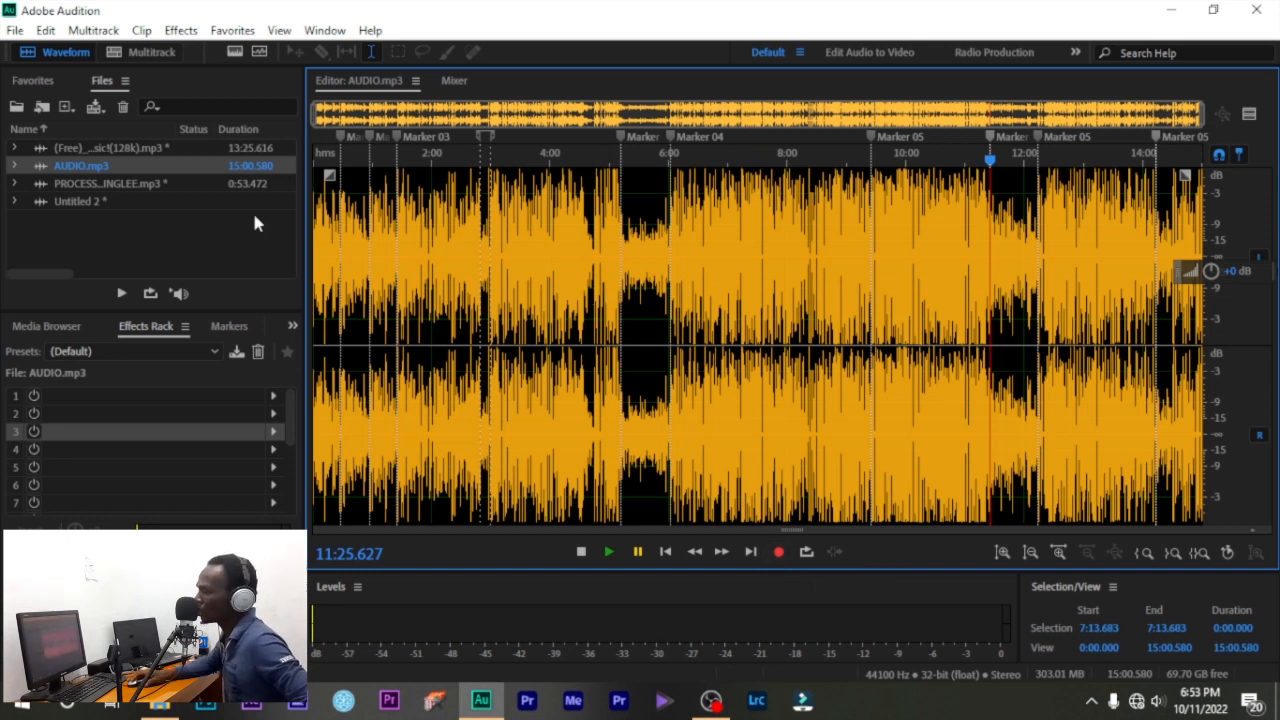
{"action": "double_click", "coordinate": [101, 199]}
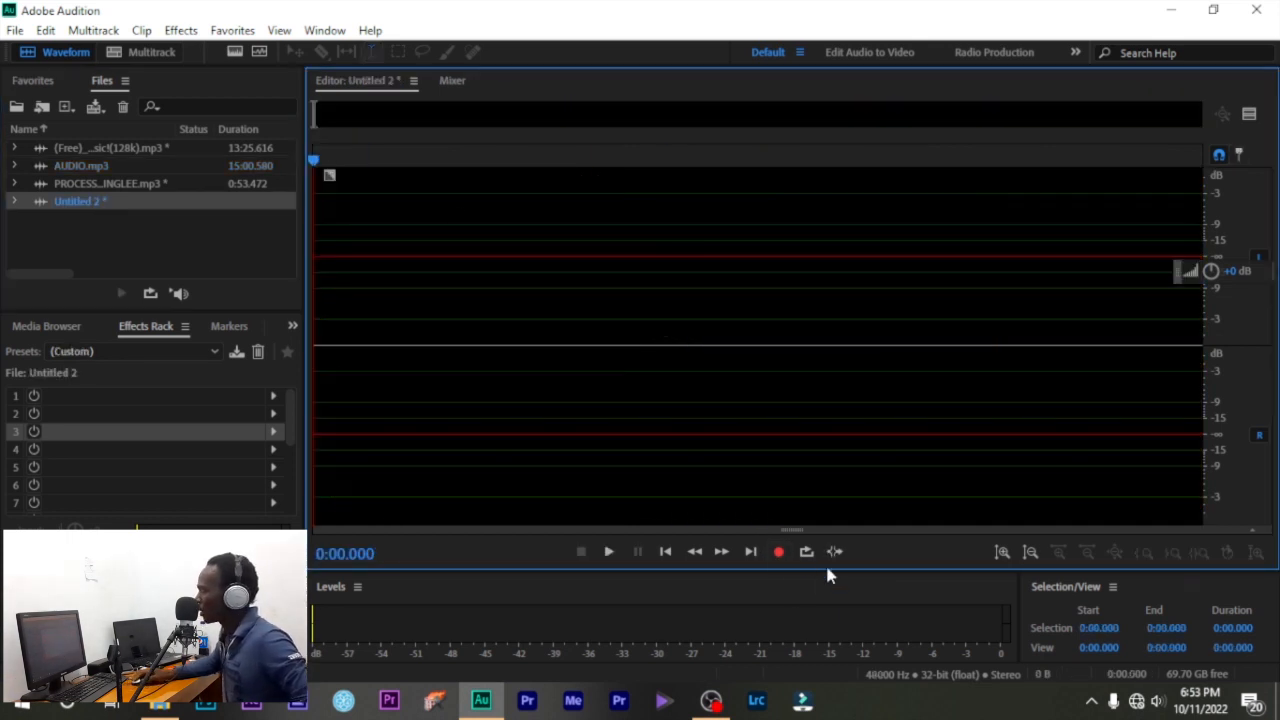
- Try recording into Untitled 2 and open Audio Hardware from the error dialog
{"action": "left_click", "coordinate": [778, 552]}
{"action": "left_click", "coordinate": [826, 452]}
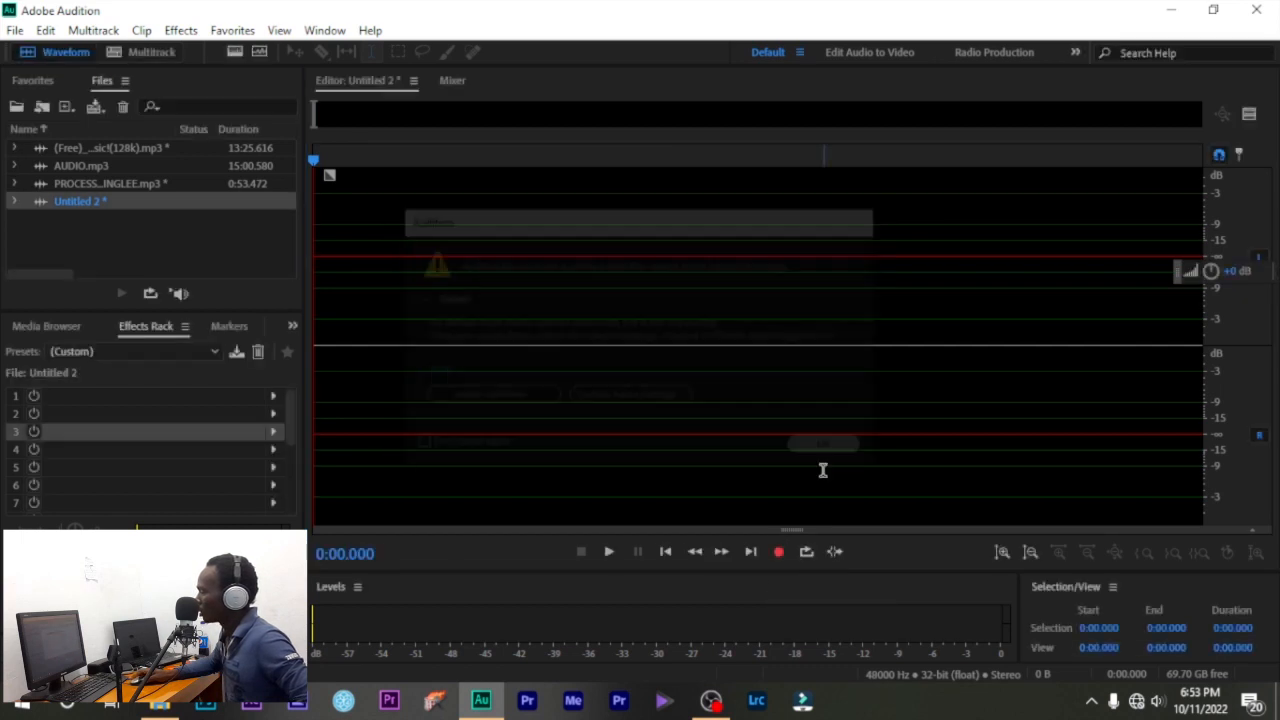
{"action": "left_click", "coordinate": [777, 555]}
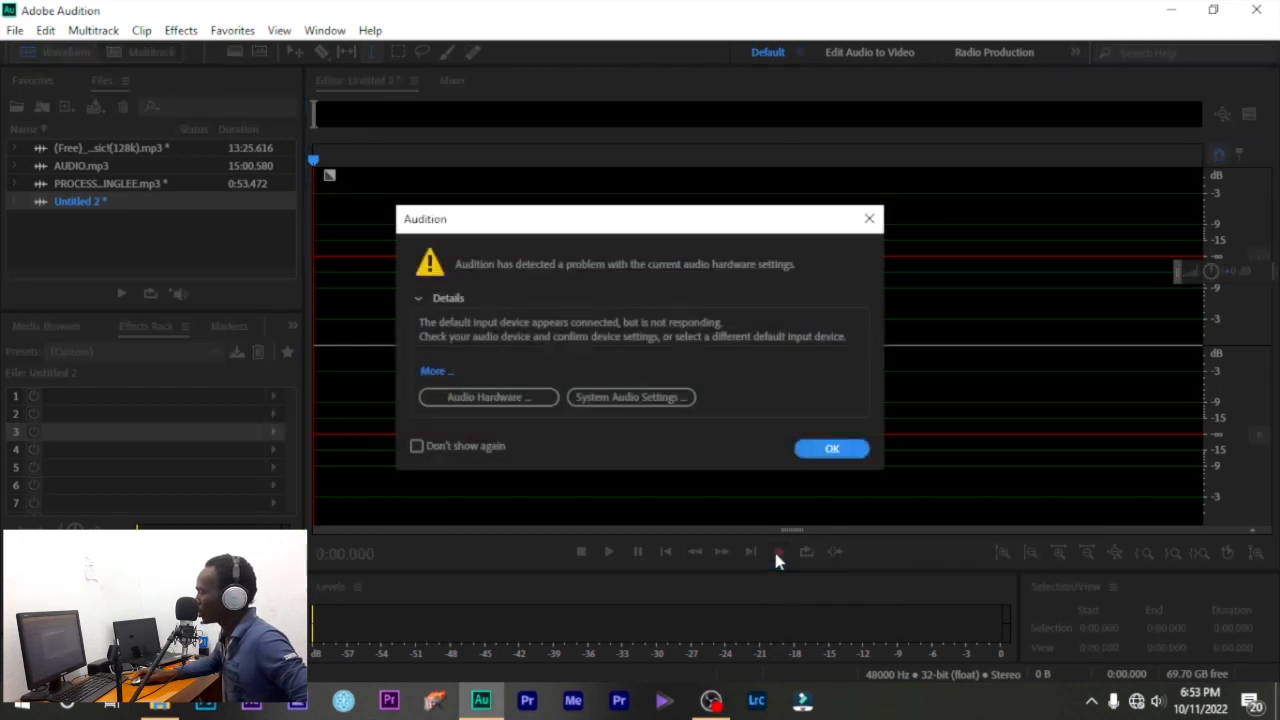
{"action": "left_click", "coordinate": [488, 397]}
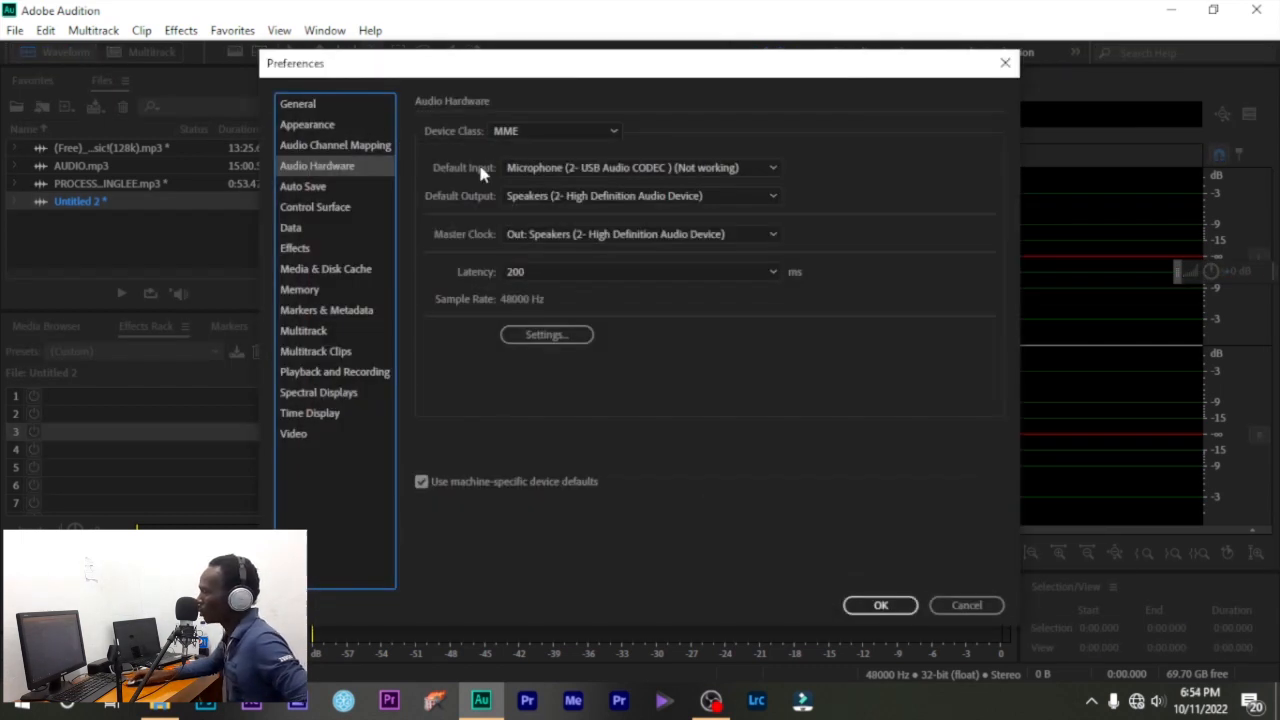
- Set Default Input to Microphone (3- USB Audio CODEC), confirm, and start recording
{"action": "left_click", "coordinate": [654, 170]}
{"action": "left_click", "coordinate": [651, 209]}
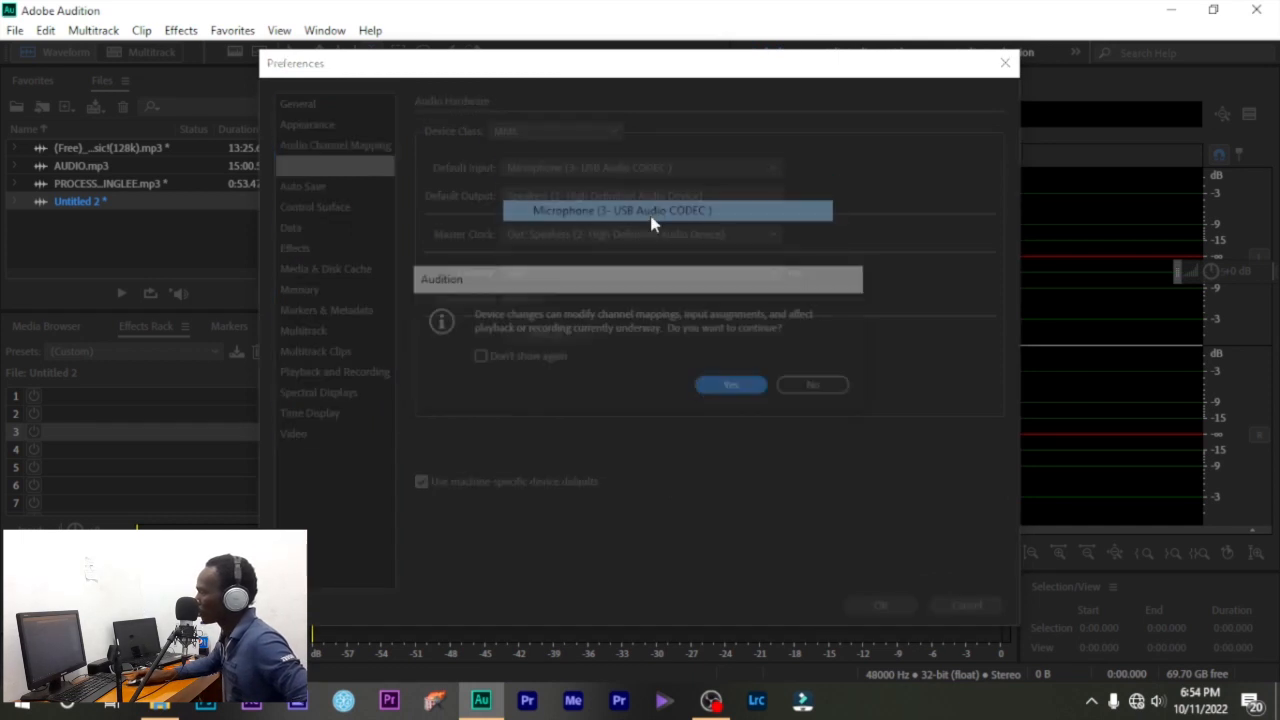
{"action": "left_click", "coordinate": [734, 383]}
{"action": "left_click", "coordinate": [876, 603]}
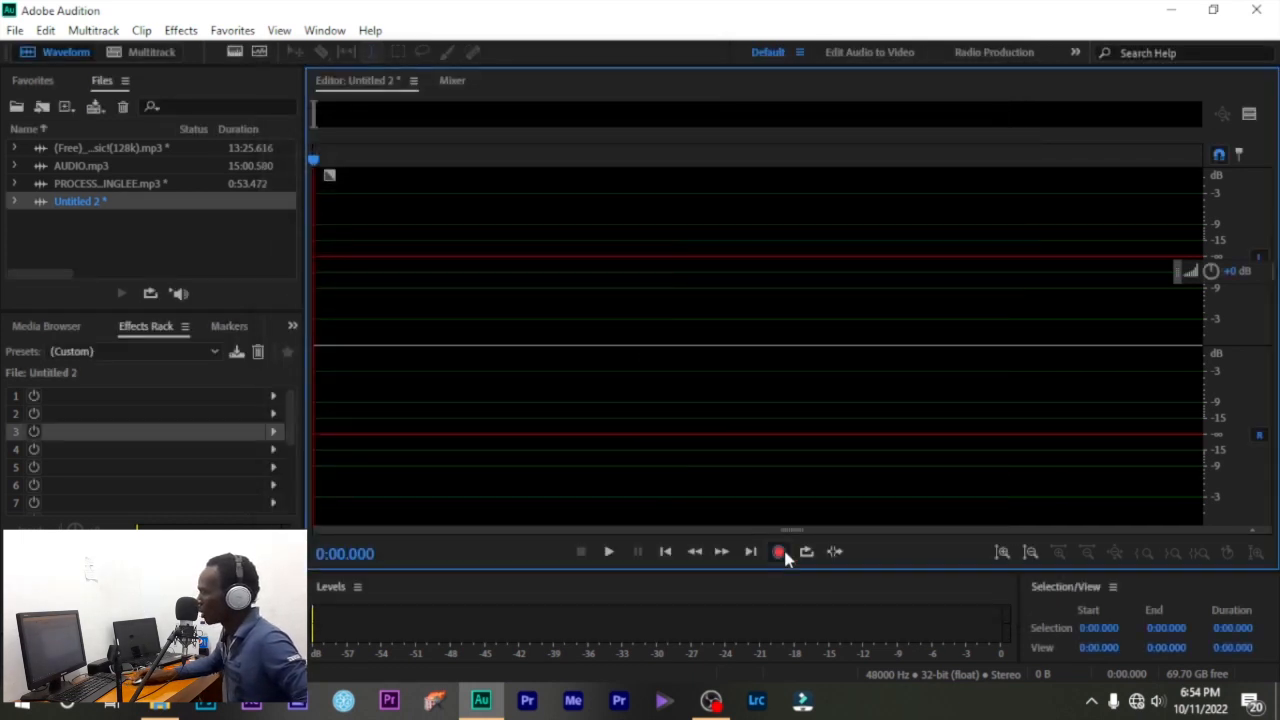
{"action": "left_click", "coordinate": [781, 551]}
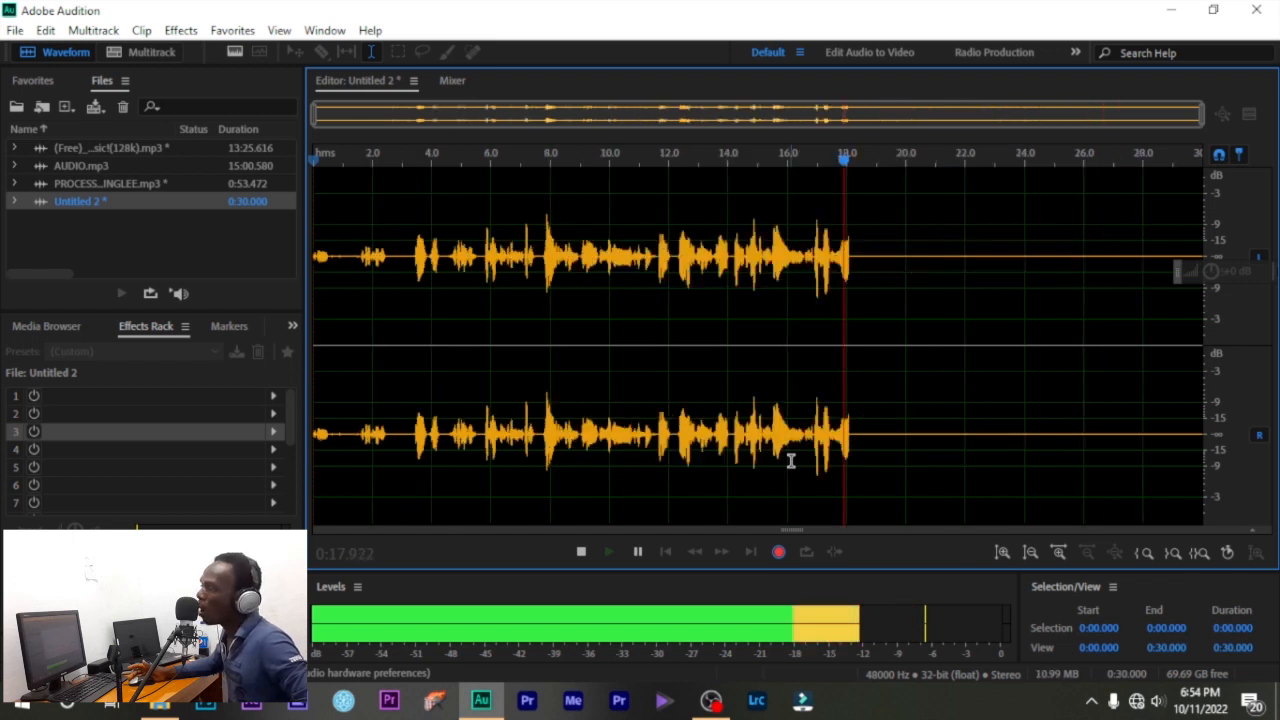
- Stop recording, leaving a 0:20.266 stereo voice take in Untitled 2
{"action": "left_click", "coordinate": [779, 549]}
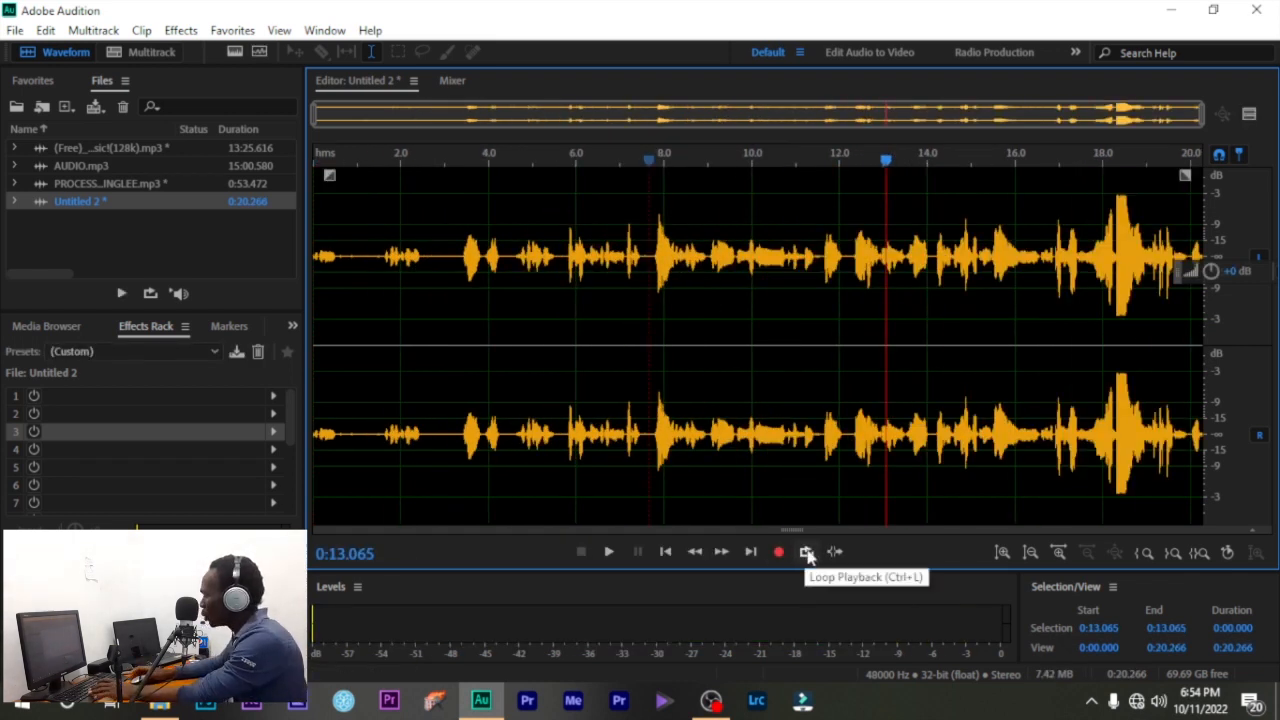
- Turn on Loop Playback and play the take from around 18.7 s
{"action": "left_click", "coordinate": [810, 555]}
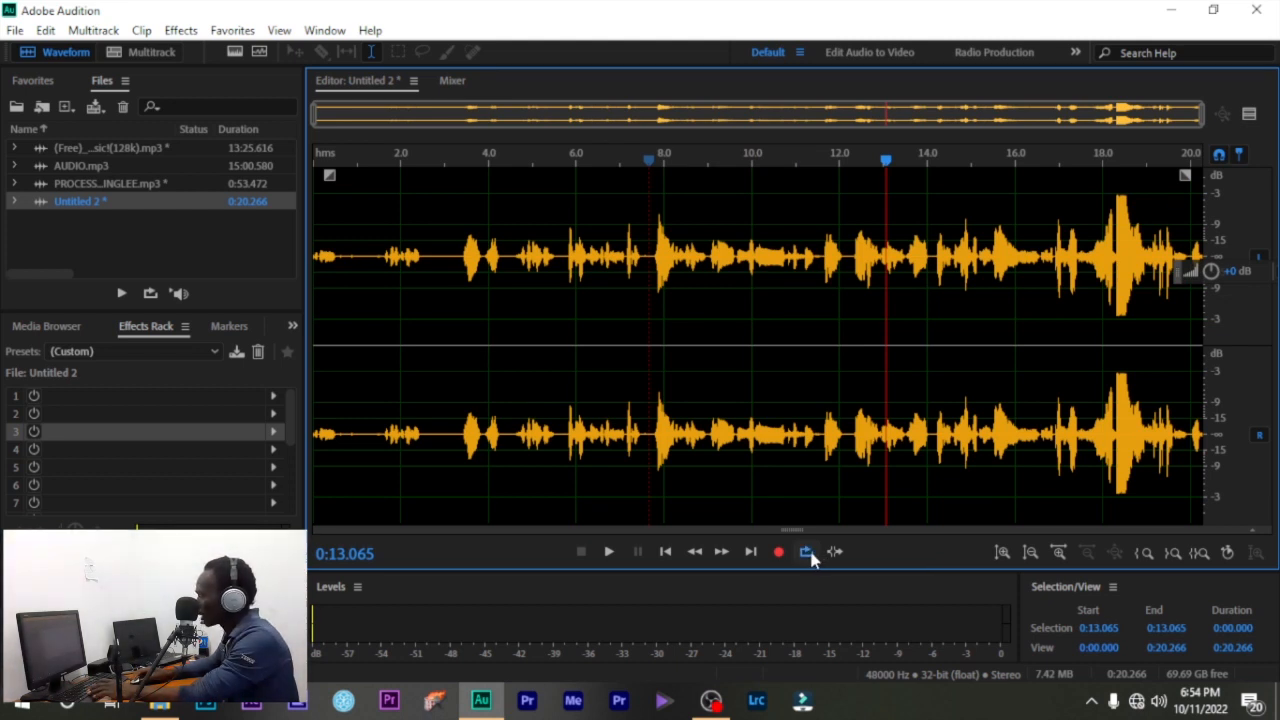
{"action": "left_click_drag", "start_coordinate": [658, 282], "coordinate": [866, 289]}
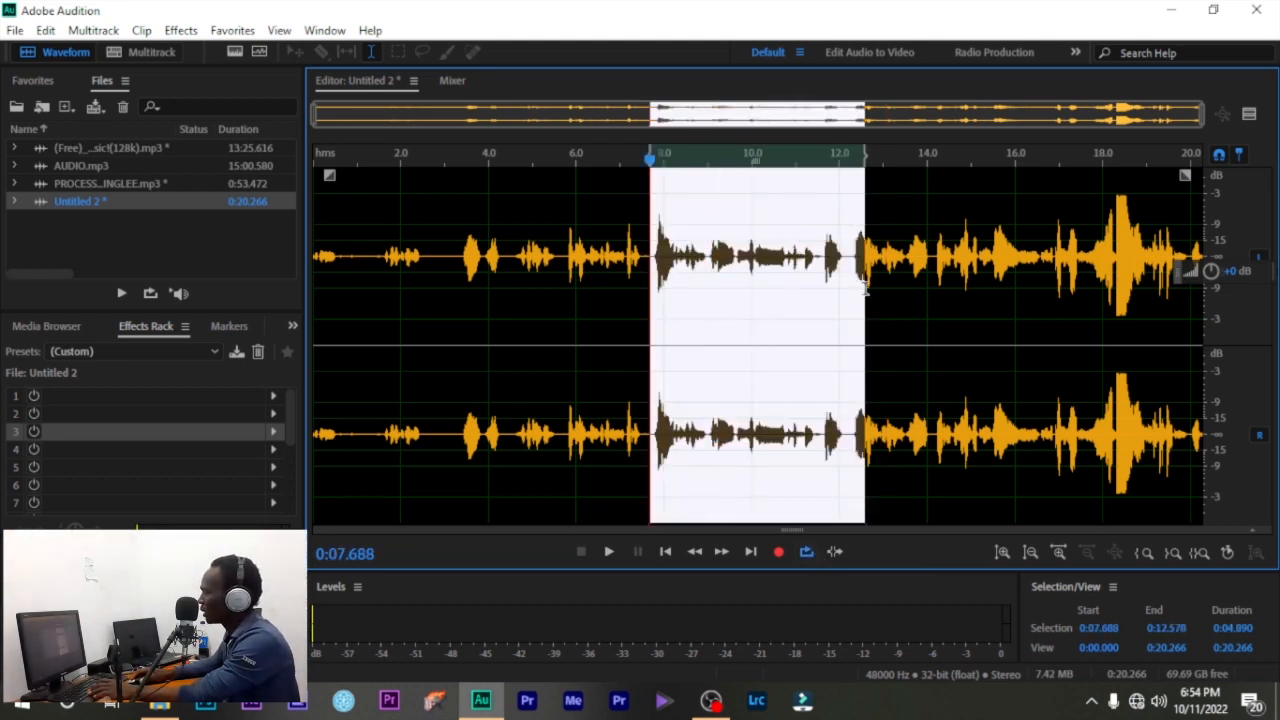
{"action": "left_click", "coordinate": [790, 272]}
{"action": "left_click", "coordinate": [1137, 216]}
{"action": "key", "text": "space"}
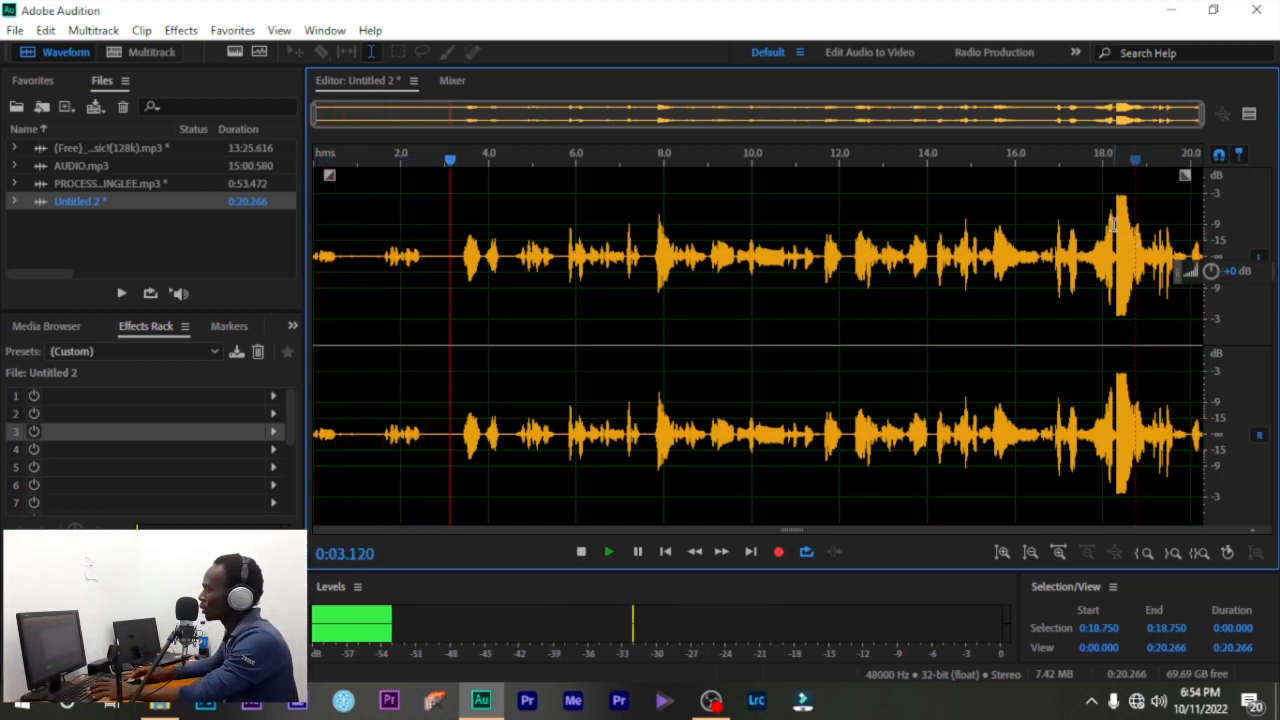
{"action": "left_click", "coordinate": [1103, 170]}
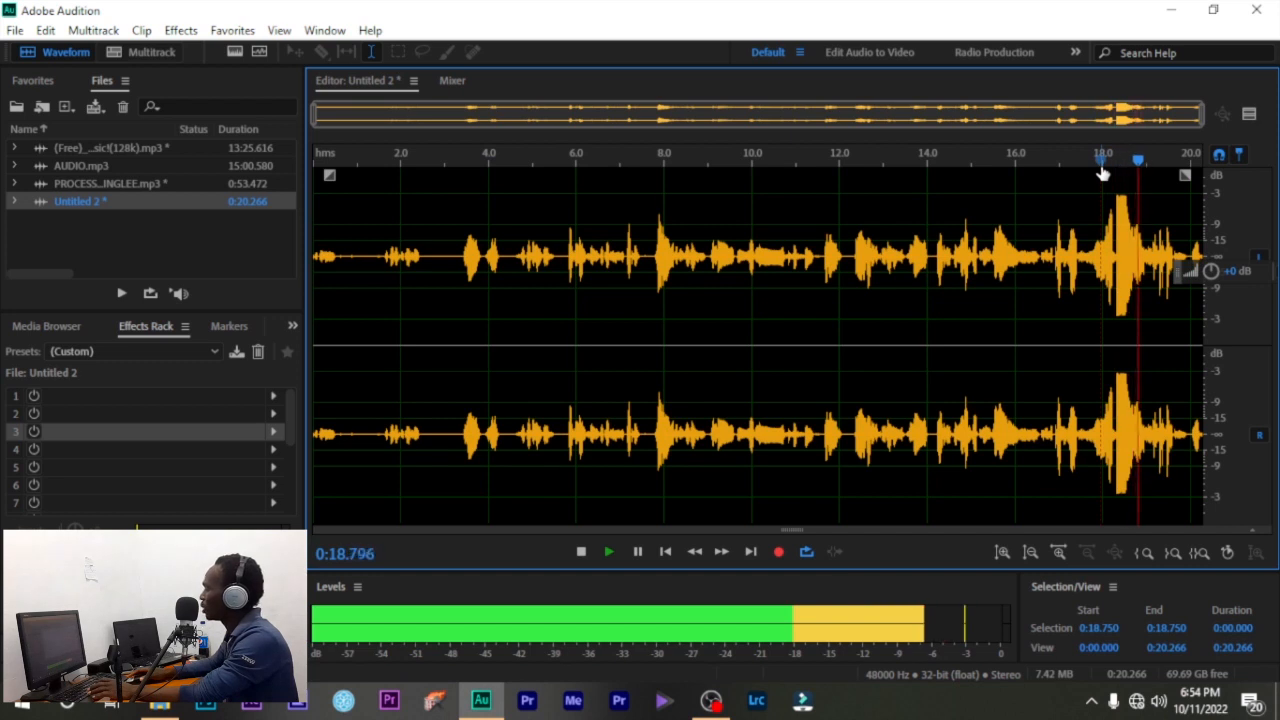
- Loop the 7.6–13.0 s selection, zoom to 6.7–15.3 s, then play from 11.3 s
{"action": "left_click_drag", "start_coordinate": [646, 222], "coordinate": [884, 280]}
{"action": "key", "text": "space"}
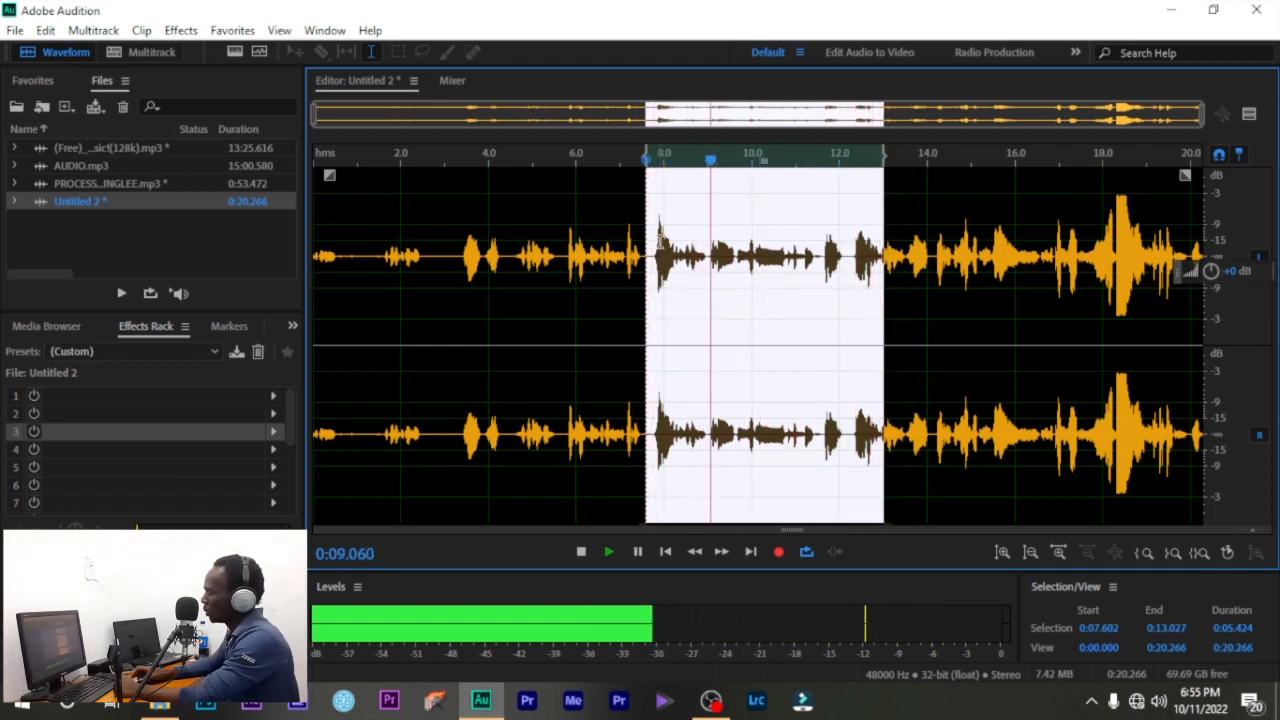
{"action": "key", "text": "equal"}
{"action": "left_click_drag", "start_coordinate": [950, 157], "coordinate": [752, 160]}
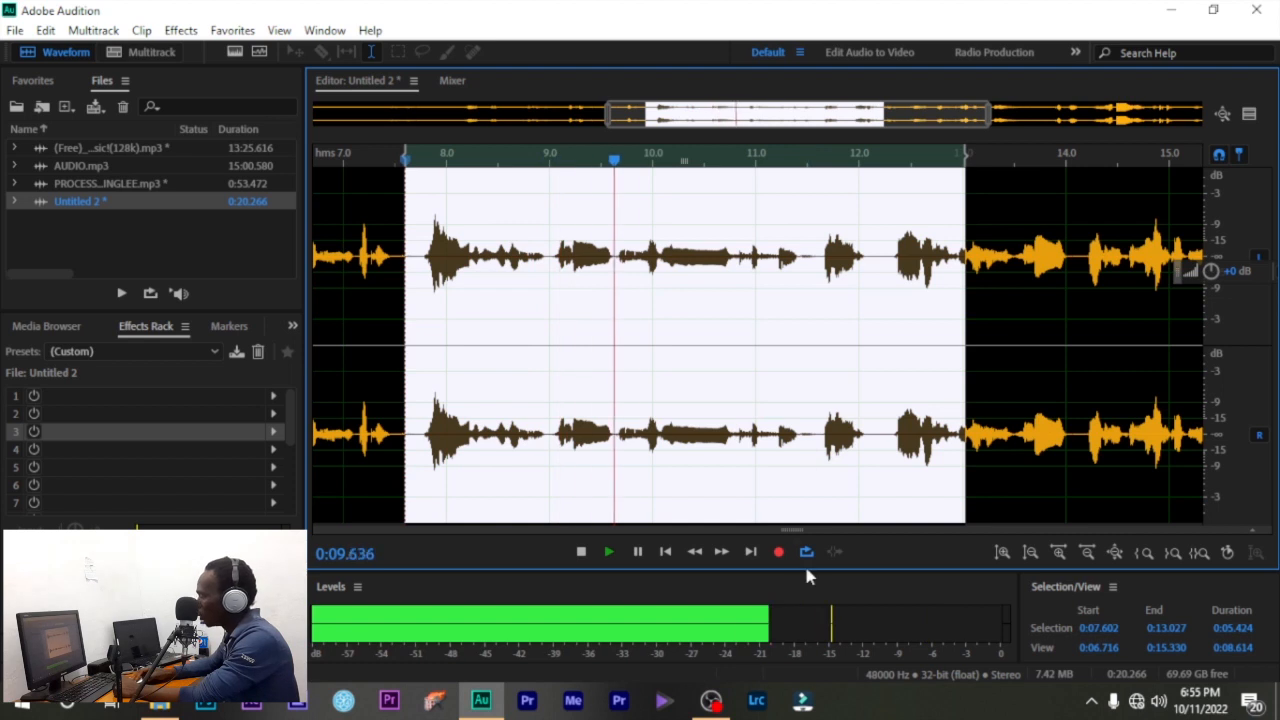
{"action": "left_click", "coordinate": [790, 488]}
{"action": "key", "text": "space"}
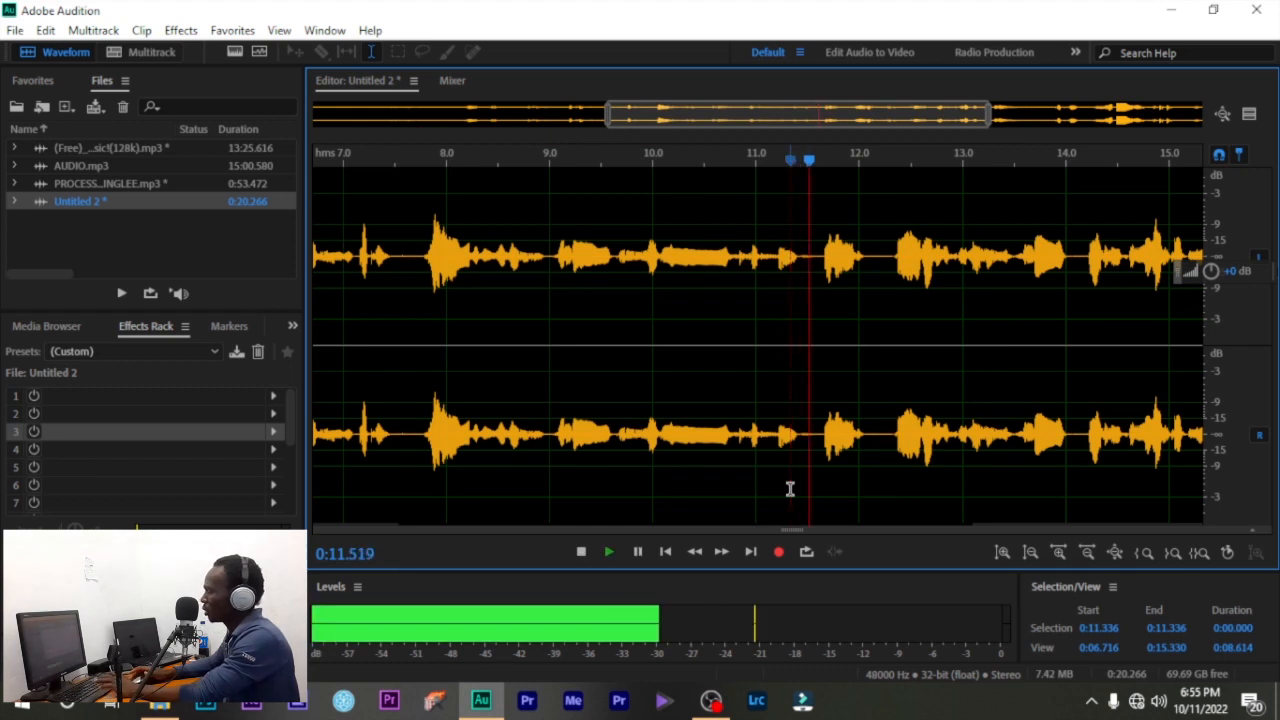
{"action": "scroll", "coordinate": [790, 489], "scroll_direction": "down", "scroll_amount": 3}
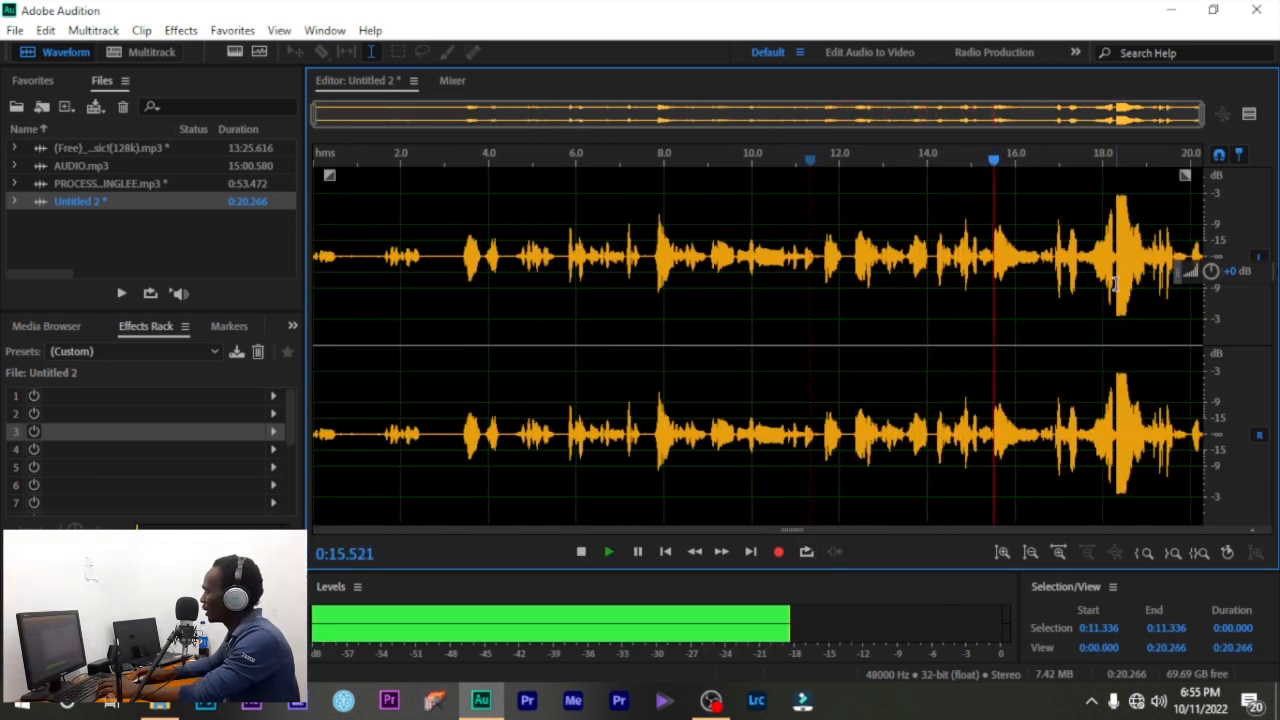
- Jump playback to about 18.6 s and let it run to the 0:20.266 end
{"action": "left_click", "coordinate": [1117, 157]}
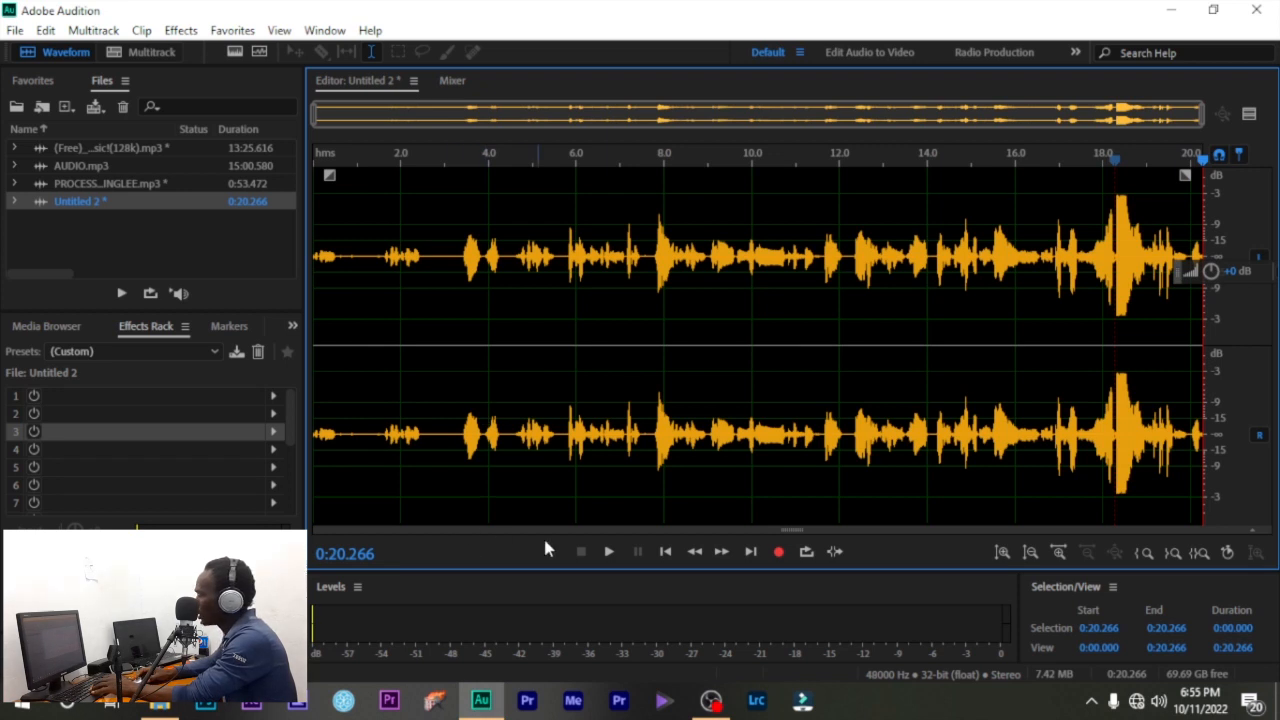
- Enlarge the waveform's amplitude three steps, then shrink it back one step
{"action": "left_click", "coordinate": [1002, 553]}
{"action": "left_click", "coordinate": [1002, 553]}
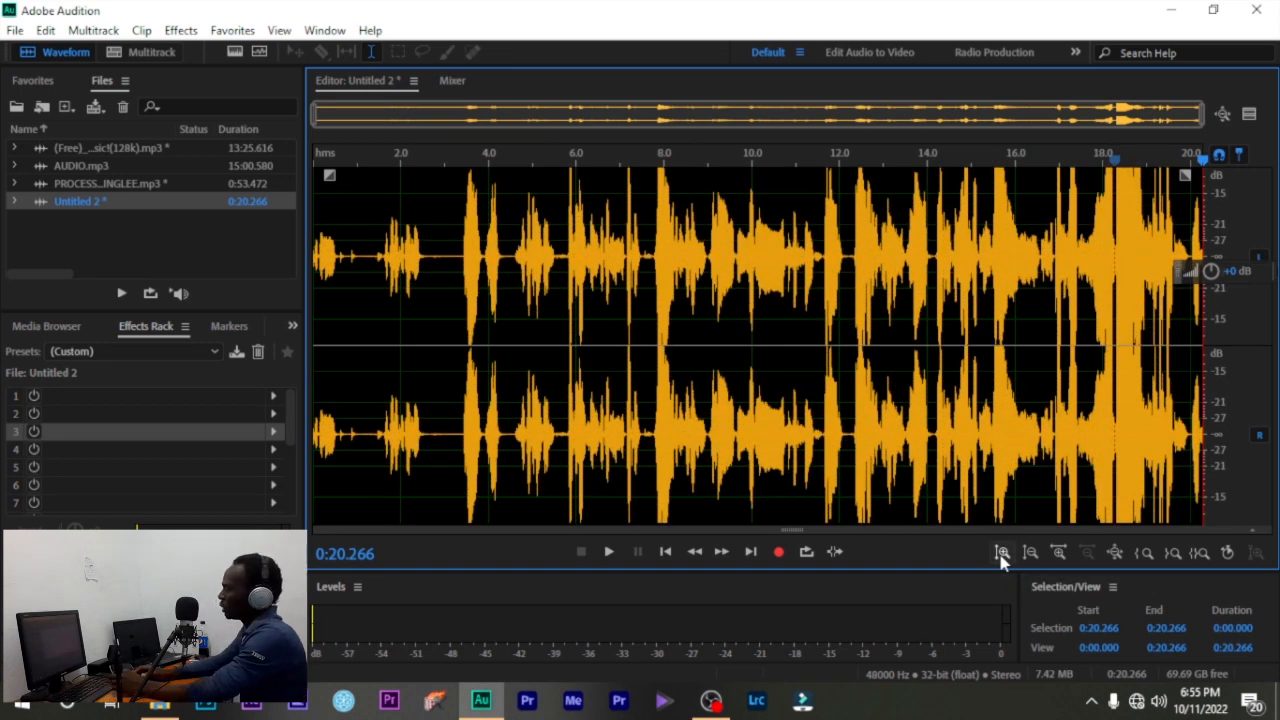
{"action": "scroll", "coordinate": [815, 341], "scroll_direction": "up", "scroll_amount": 3}
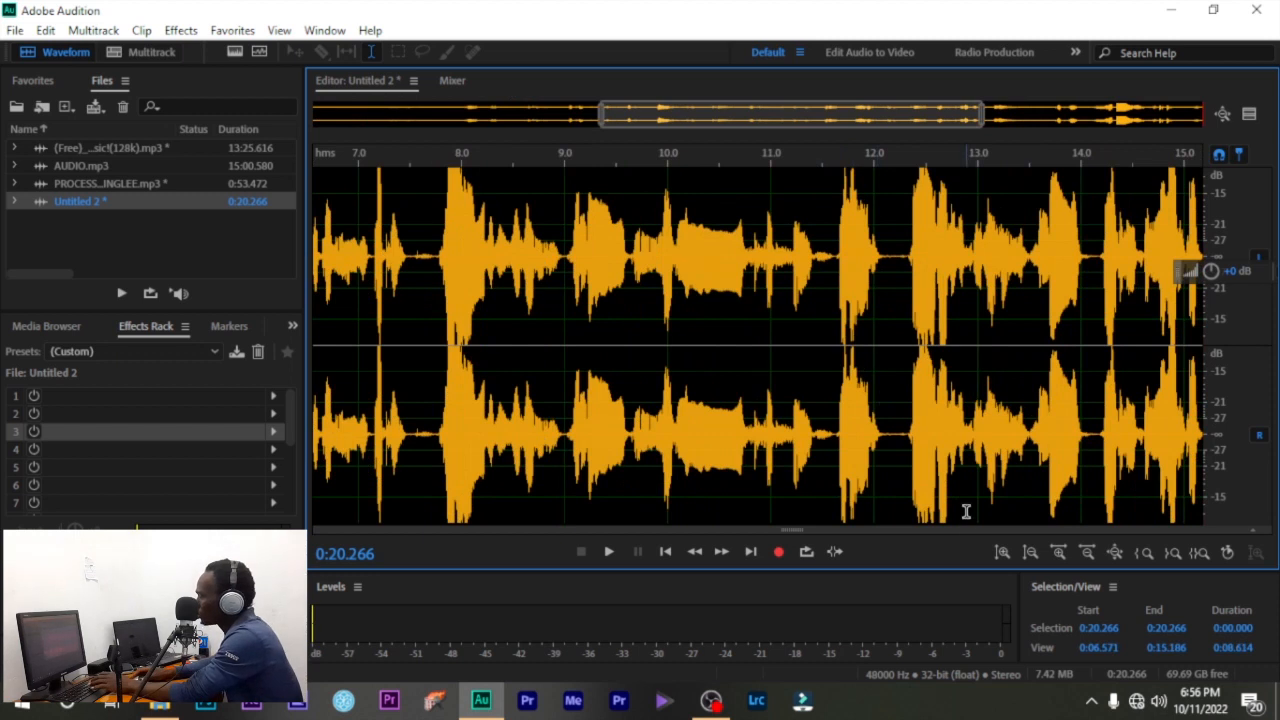
{"action": "scroll", "coordinate": [966, 511], "scroll_direction": "down", "scroll_amount": 3}
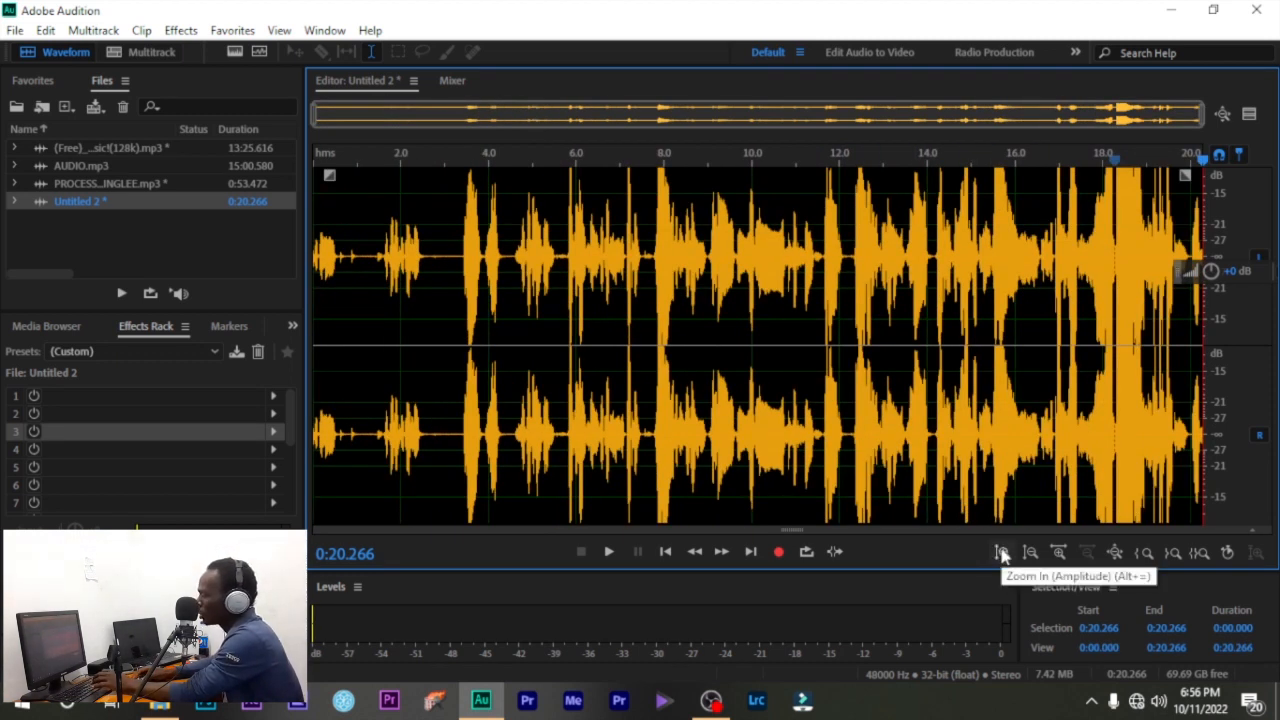
{"action": "left_click", "coordinate": [1001, 553]}
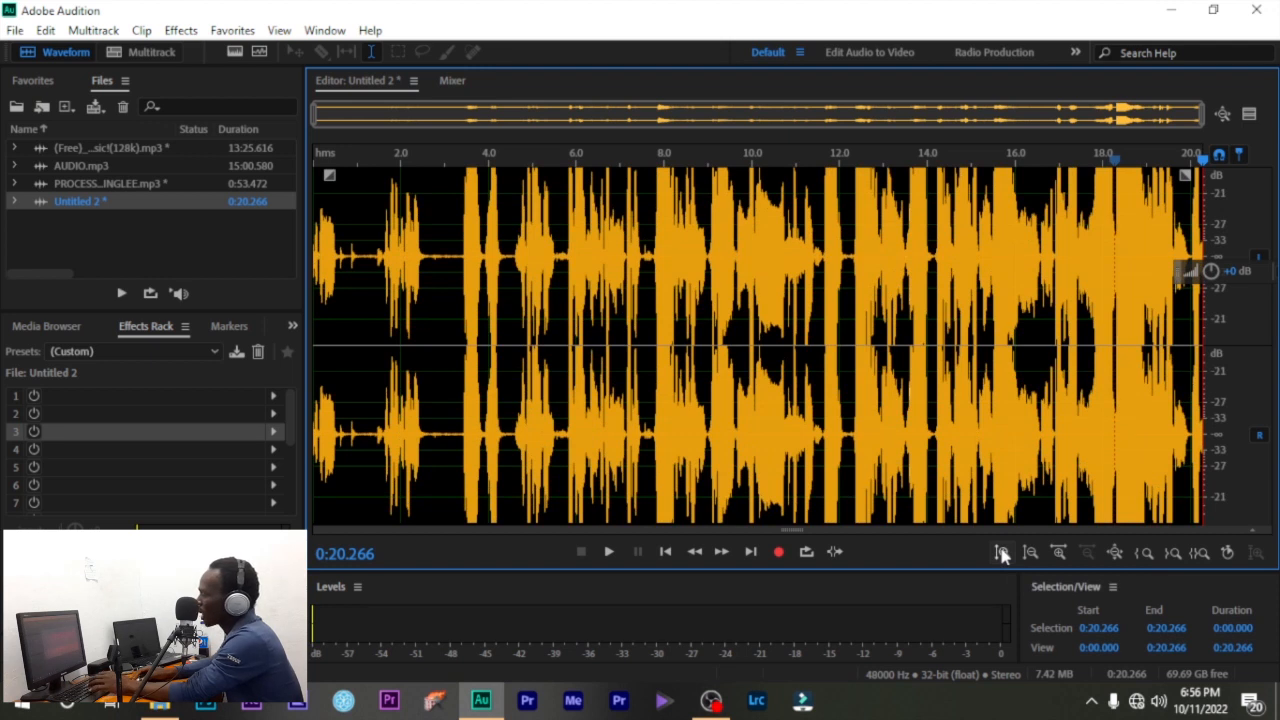
{"action": "scroll", "coordinate": [926, 389], "scroll_direction": "up", "scroll_amount": 7}
{"action": "scroll", "coordinate": [926, 389], "scroll_direction": "down", "scroll_amount": 7}
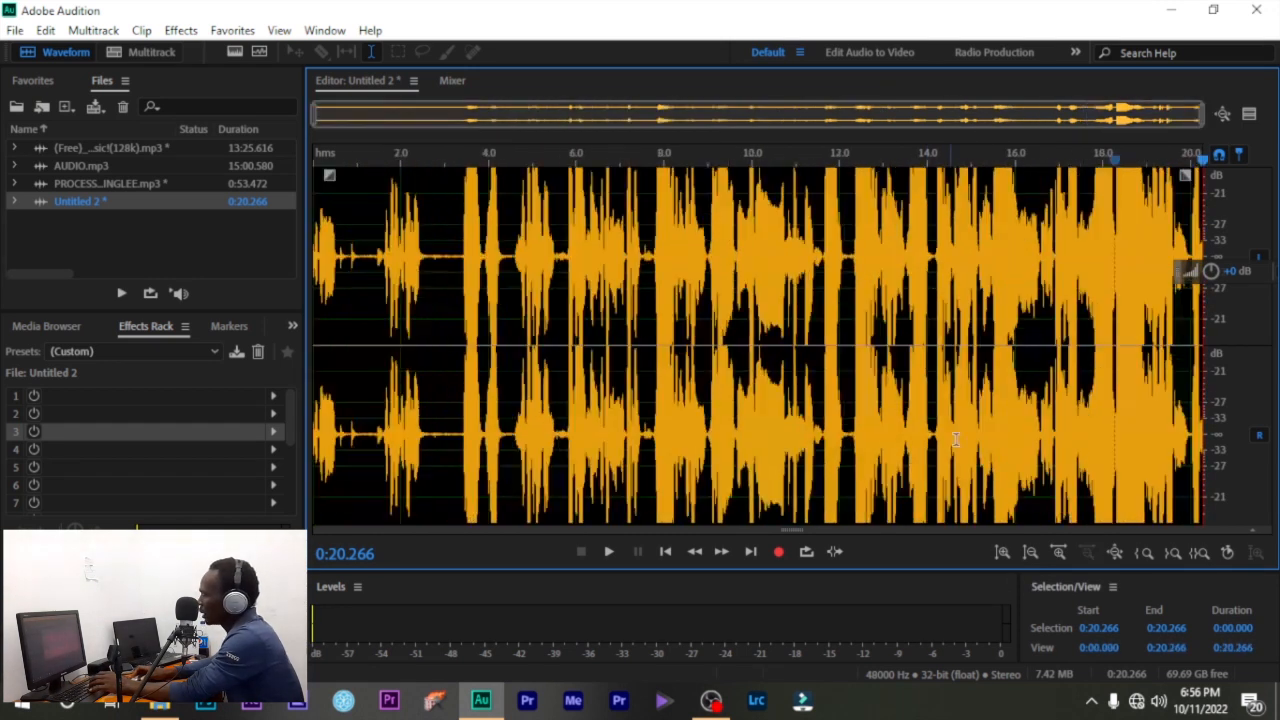
{"action": "left_click", "coordinate": [1030, 552]}
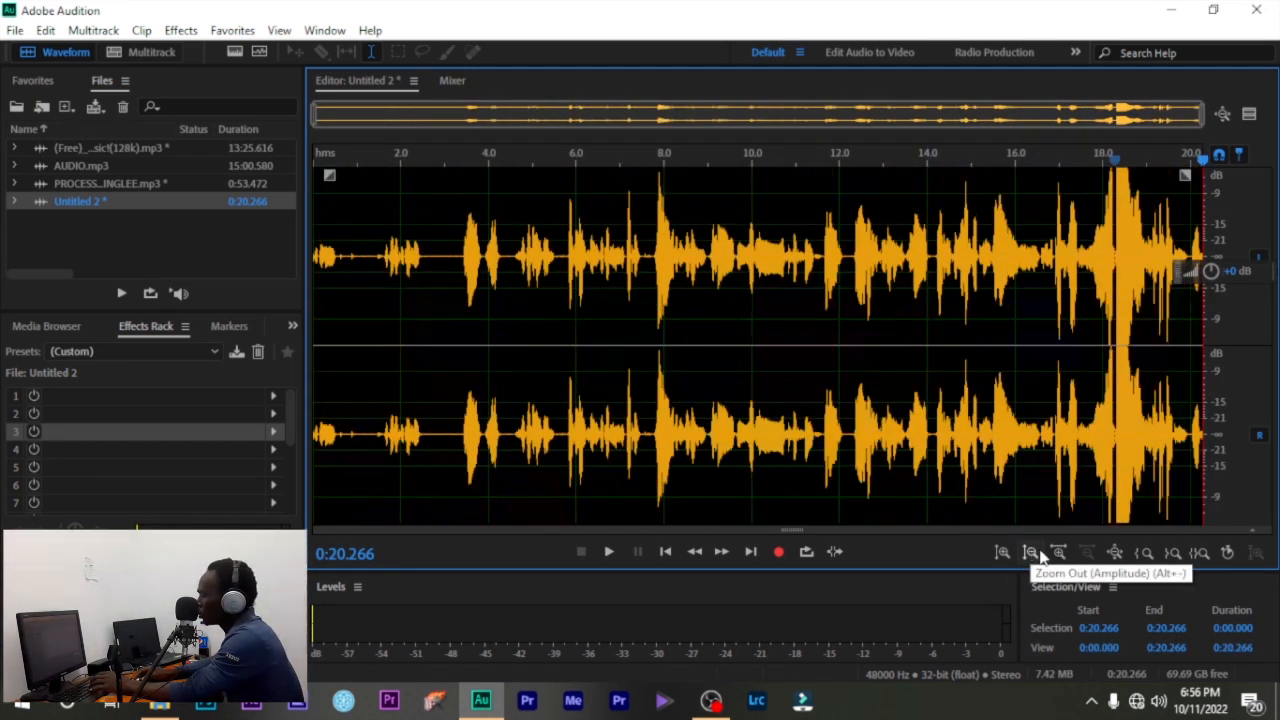
- Zoom in time on the final seconds and around 12.2 s, then back out to the full recording
{"action": "left_click", "coordinate": [1059, 553]}
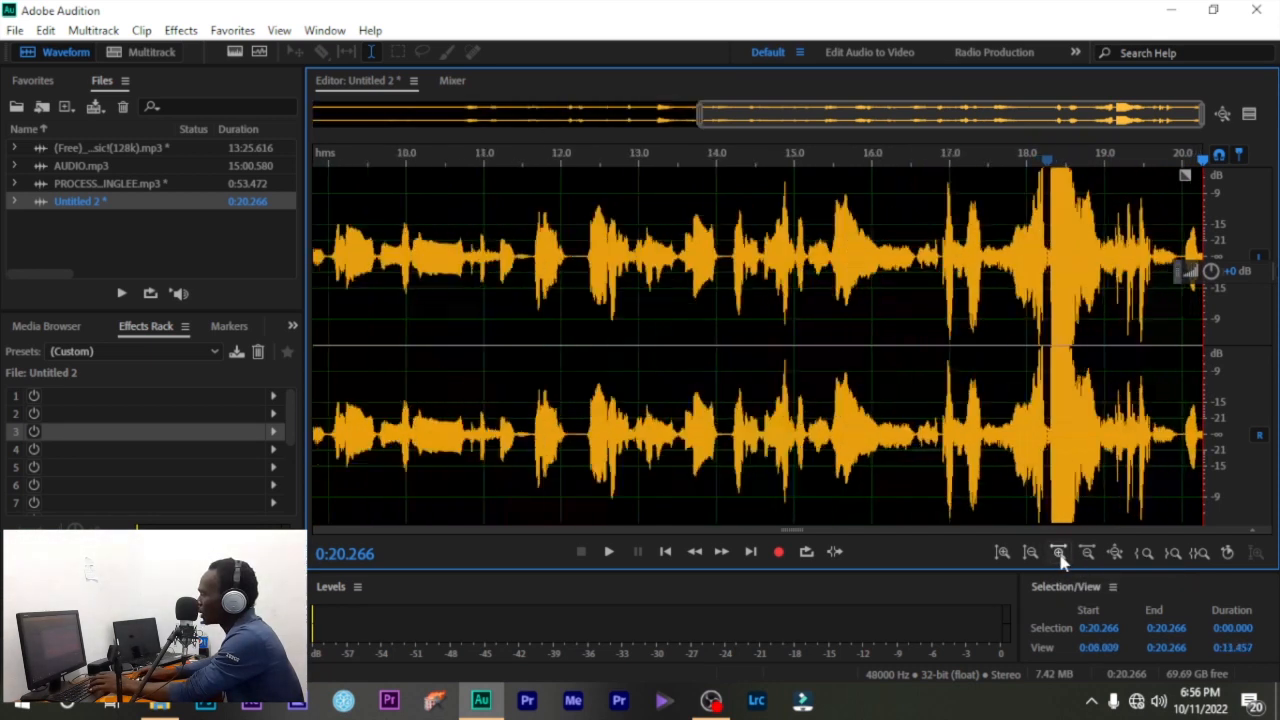
{"action": "left_click", "coordinate": [1059, 553]}
{"action": "left_click", "coordinate": [1059, 553]}
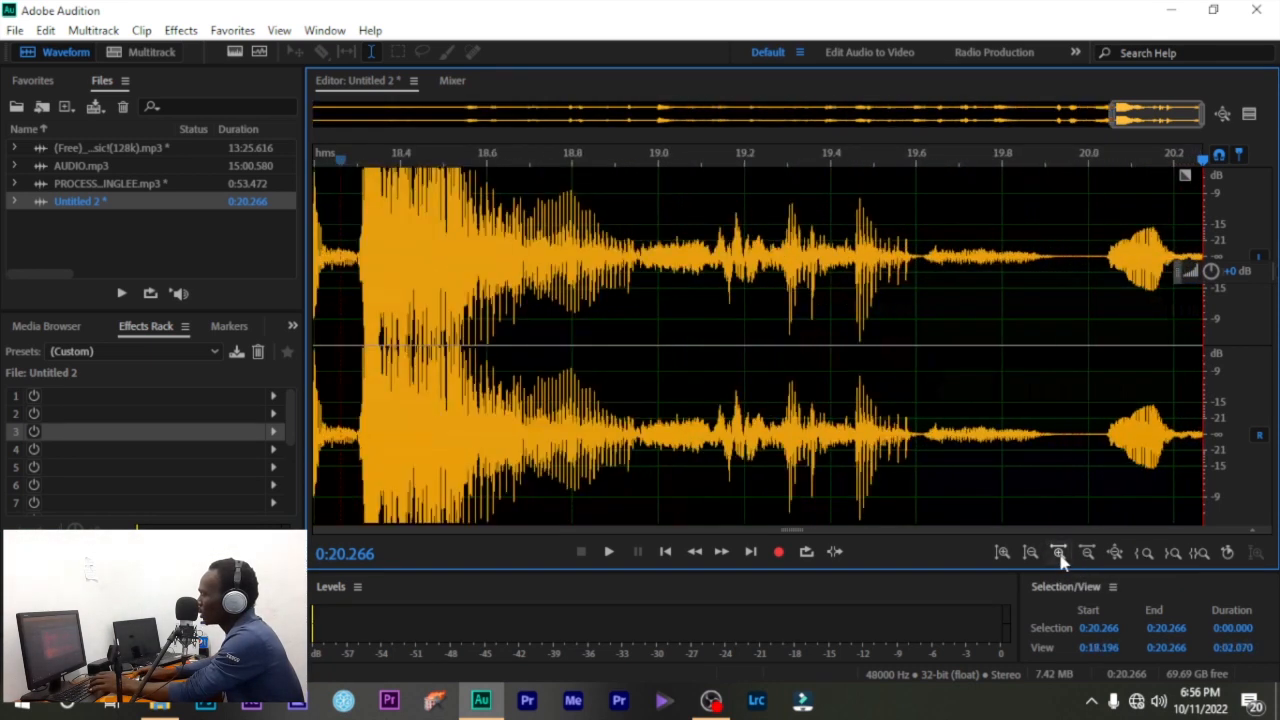
{"action": "left_click", "coordinate": [1088, 553]}
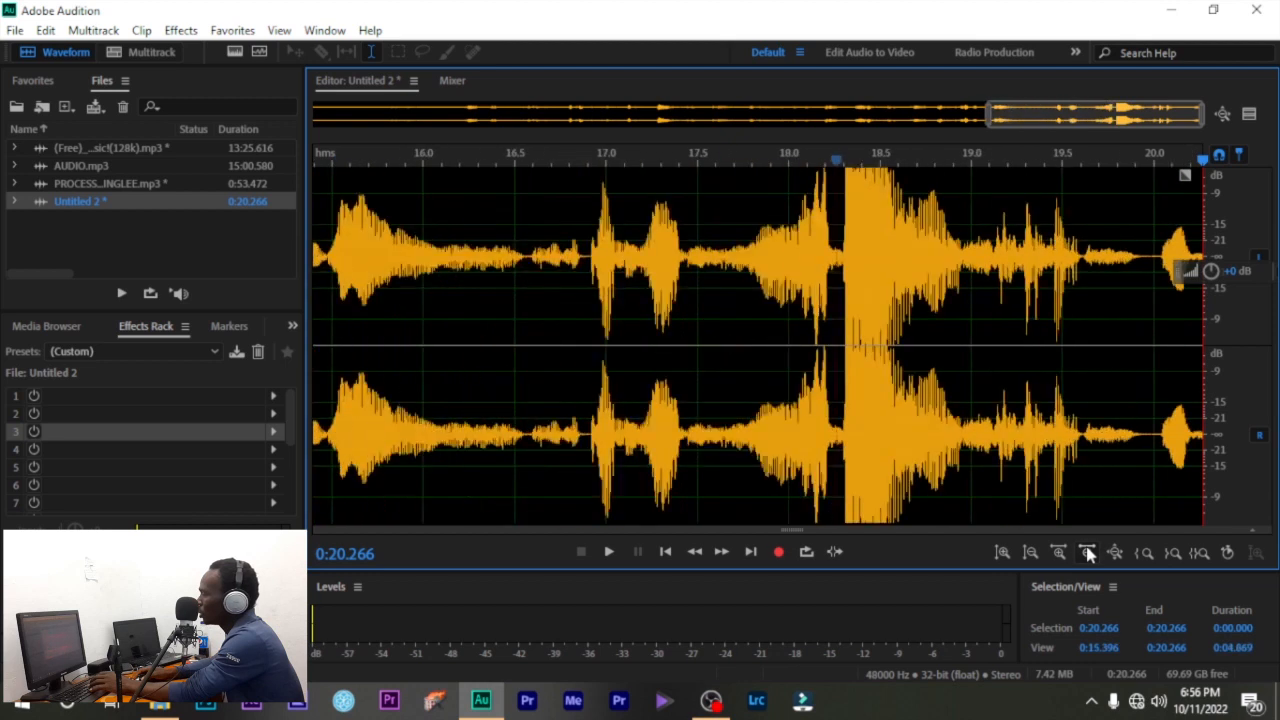
{"action": "left_click", "coordinate": [731, 366]}
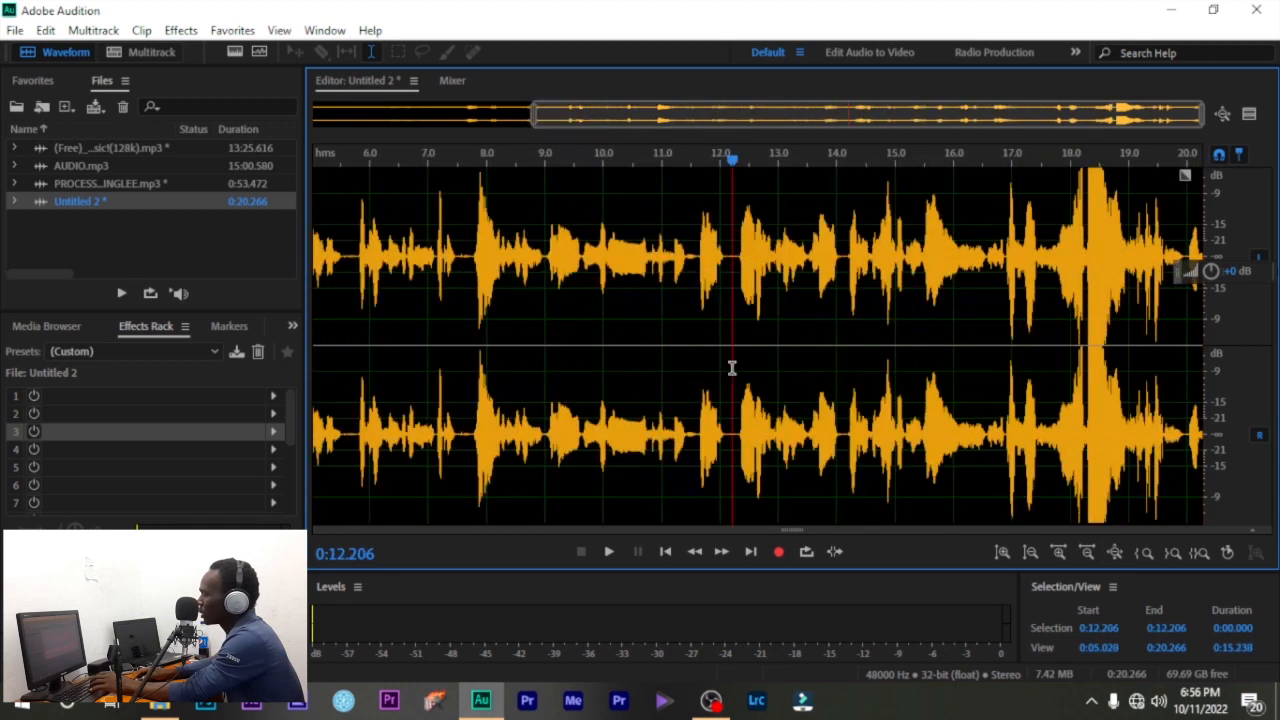
{"action": "left_click", "coordinate": [1057, 553]}
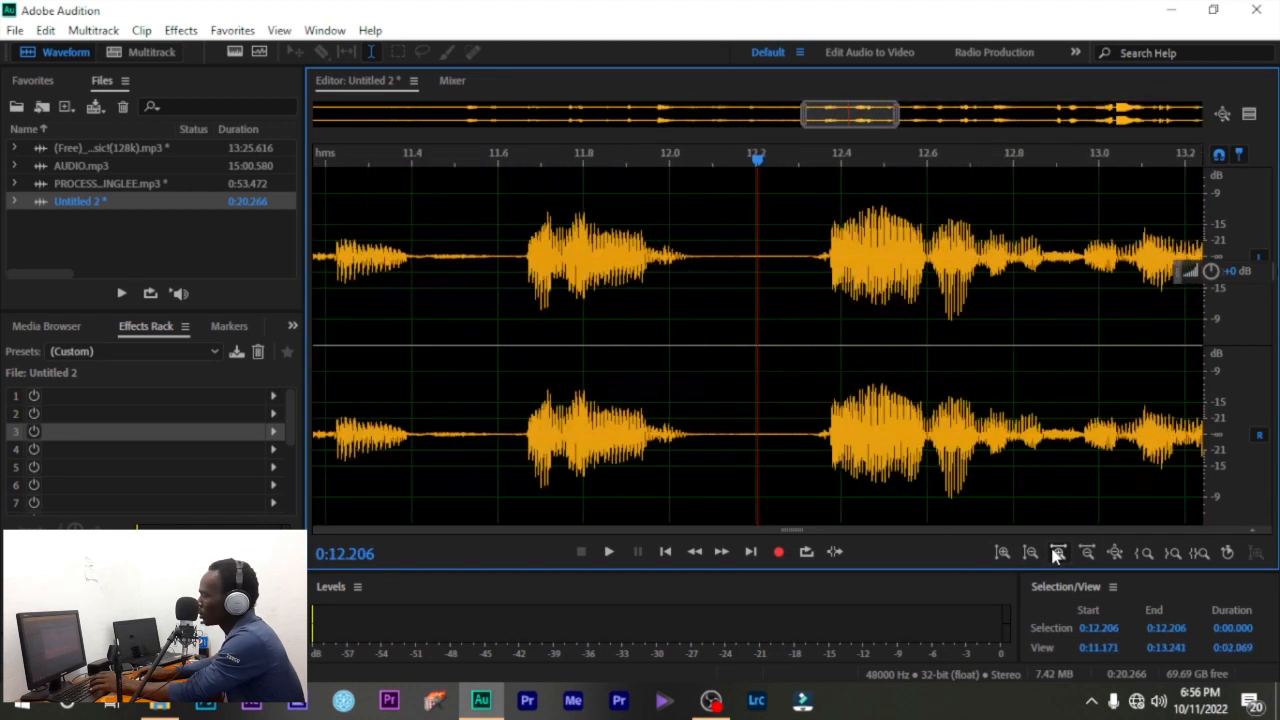
{"action": "left_click", "coordinate": [1057, 553]}
{"action": "left_click", "coordinate": [1088, 553]}
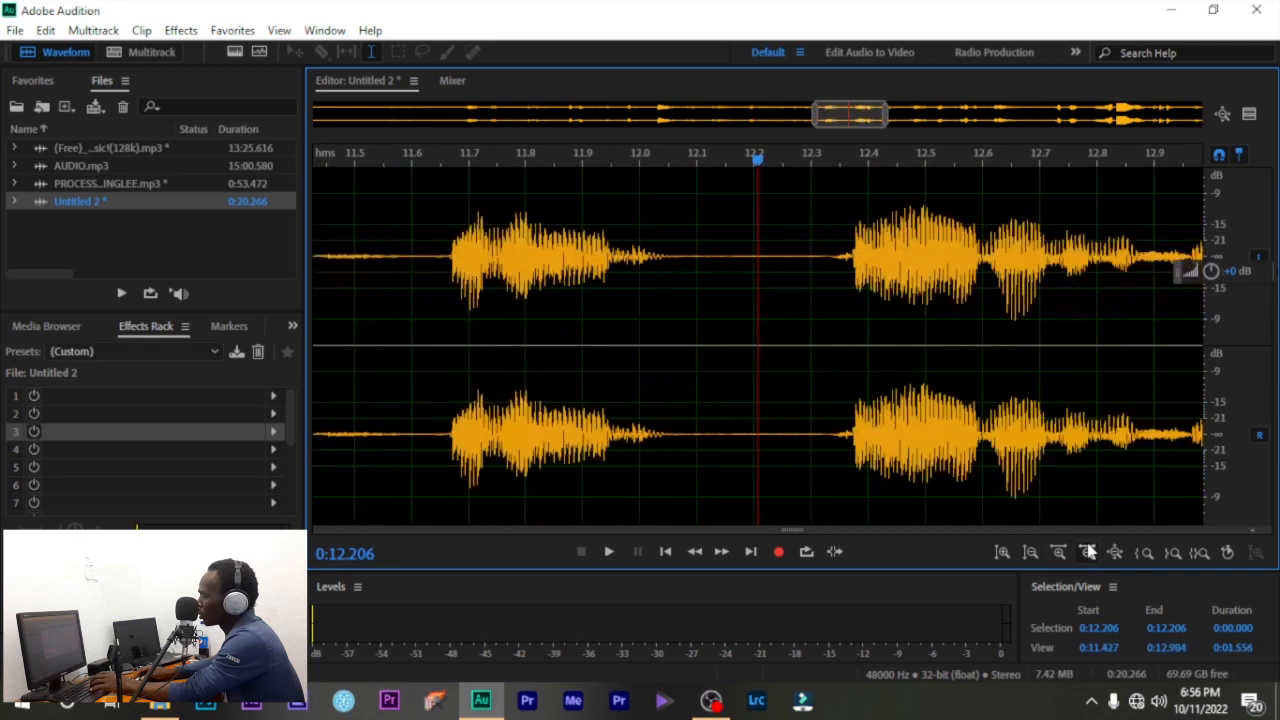
{"action": "left_click", "coordinate": [1088, 553]}
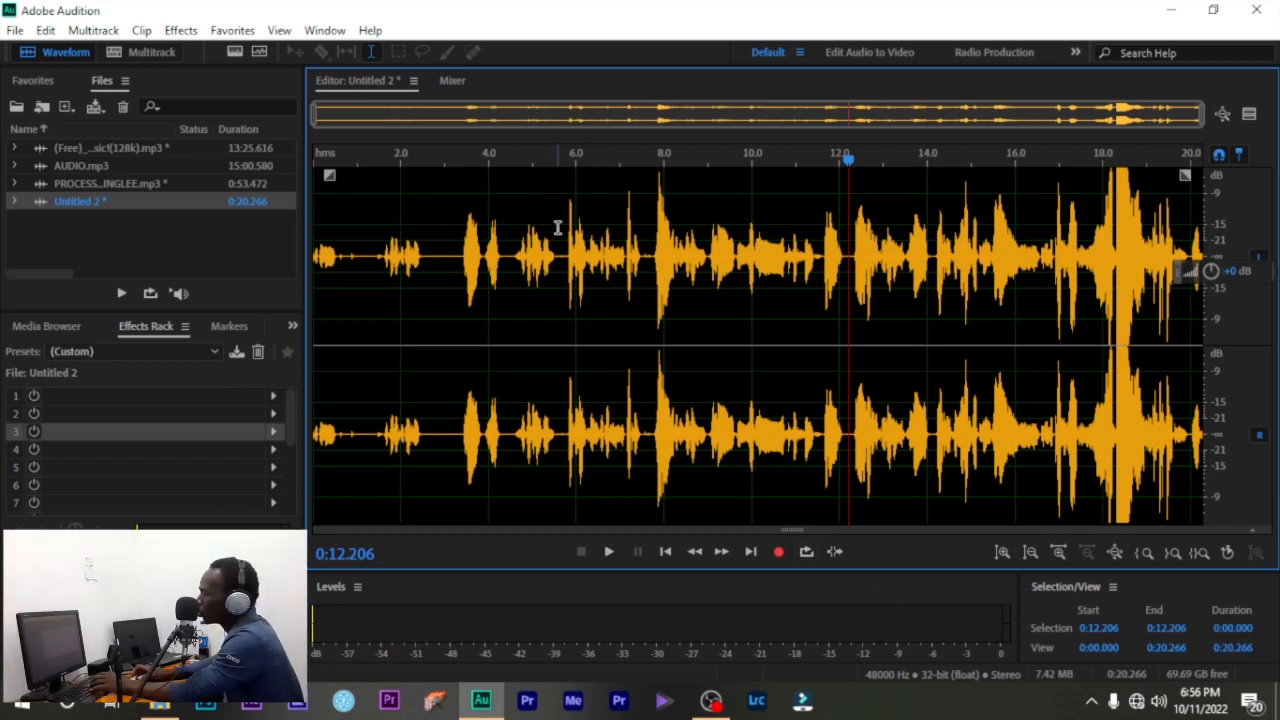
- Place the playhead at 5.7 s and use the overview bar to show roughly 0:07.4–0:20.3
{"action": "scroll", "coordinate": [572, 249], "scroll_direction": "up", "scroll_amount": 15}
{"action": "scroll", "coordinate": [572, 249], "scroll_direction": "down", "scroll_amount": 15}
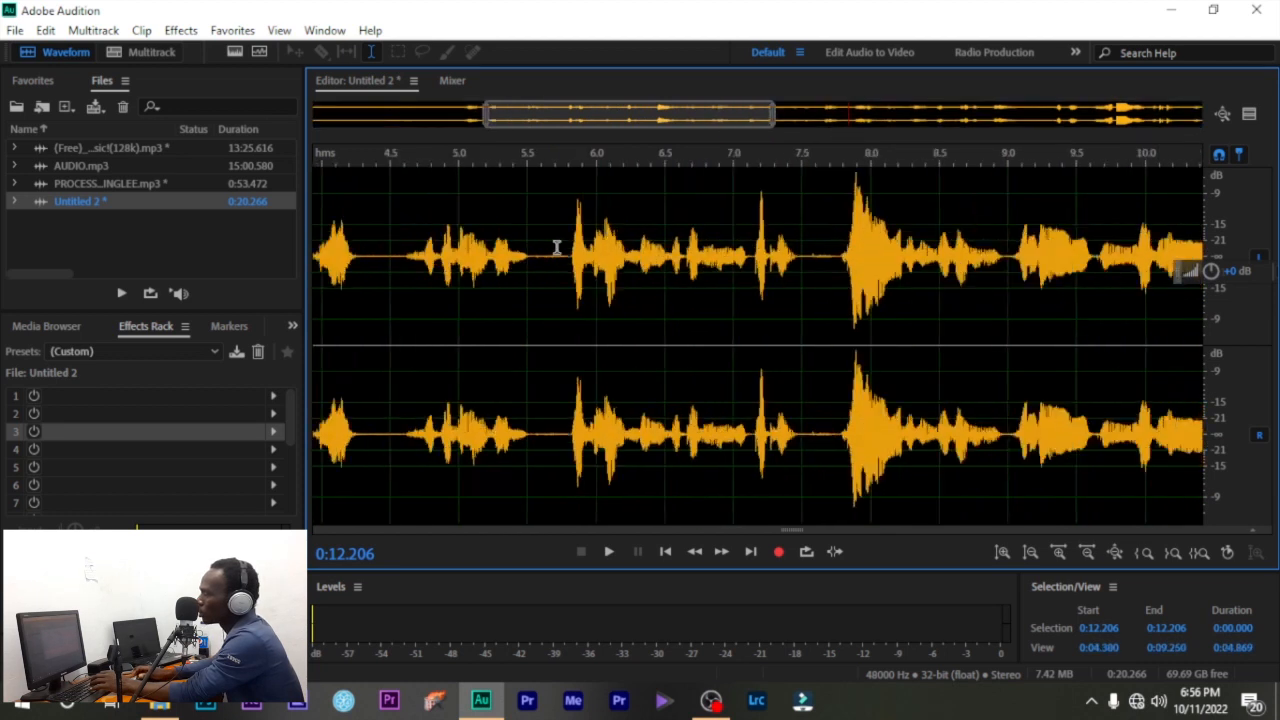
{"action": "left_click", "coordinate": [562, 249]}
{"action": "scroll", "coordinate": [551, 248], "scroll_direction": "up", "scroll_amount": 12}
{"action": "scroll", "coordinate": [551, 248], "scroll_direction": "down", "scroll_amount": 12}
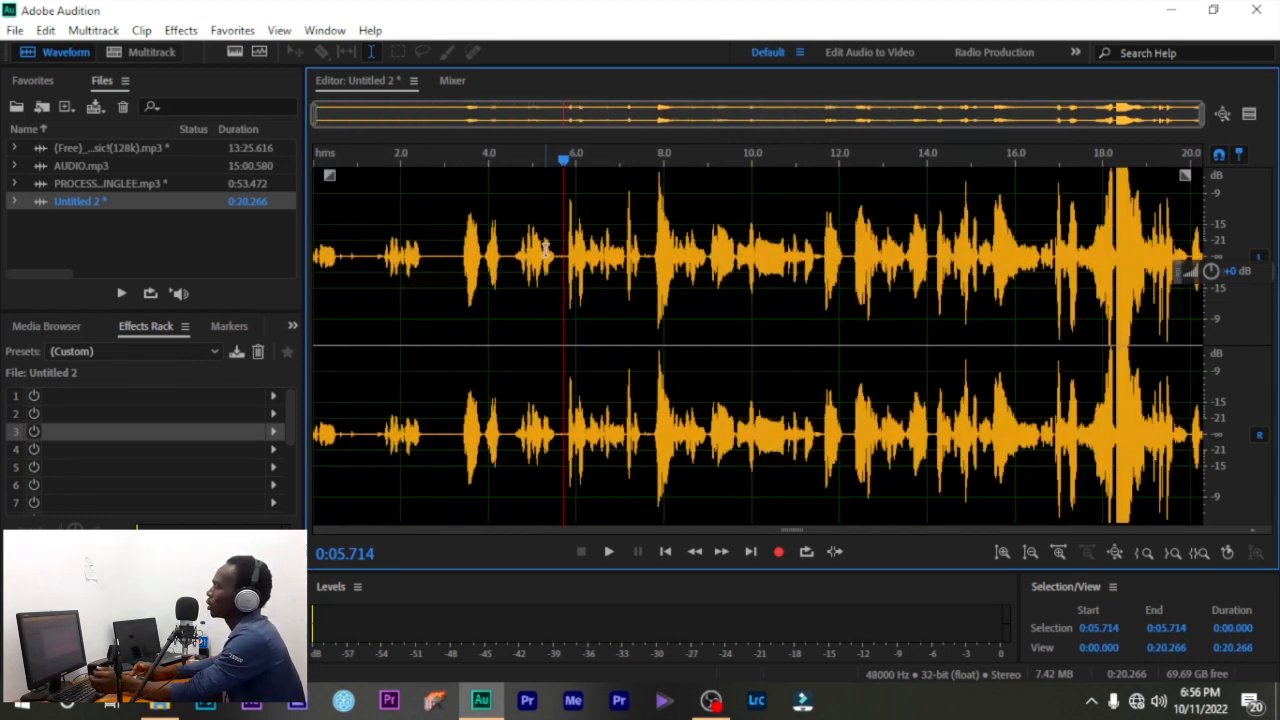
{"action": "scroll", "coordinate": [545, 249], "scroll_direction": "up", "scroll_amount": 3}
{"action": "scroll", "coordinate": [539, 251], "scroll_direction": "down", "scroll_amount": 3}
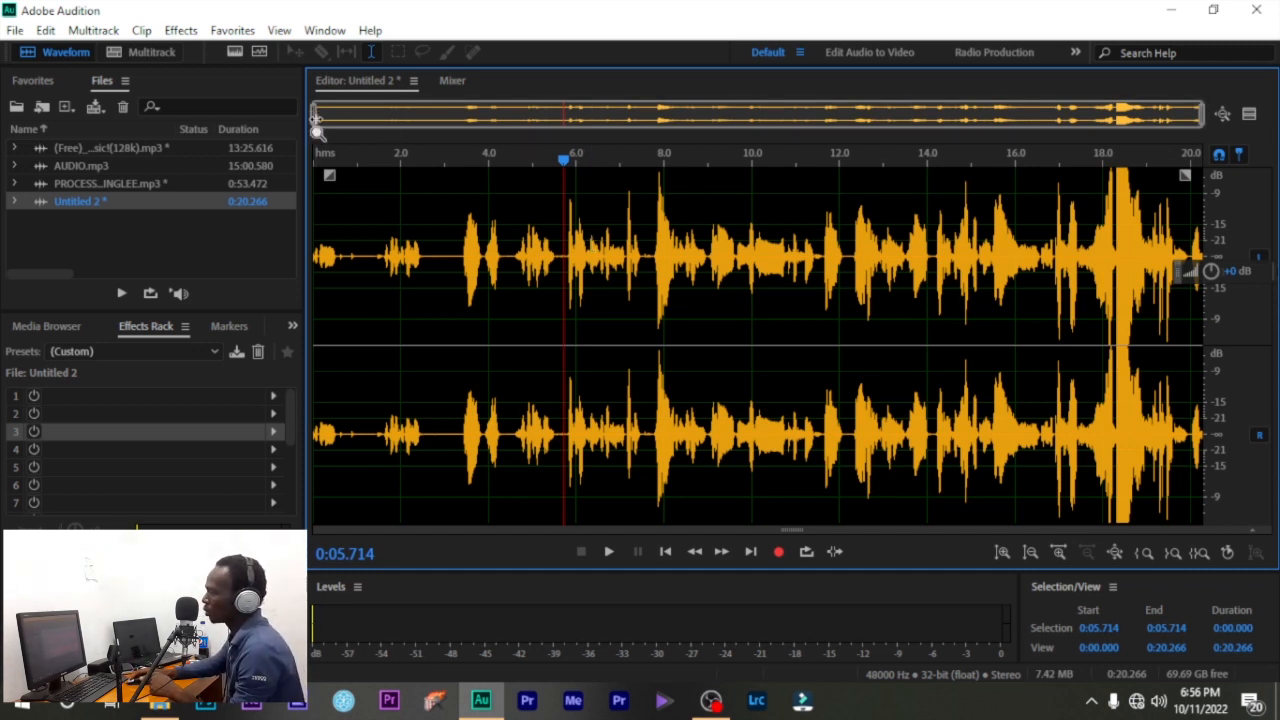
{"action": "left_click_drag", "start_coordinate": [316, 120], "coordinate": [110, 203]}
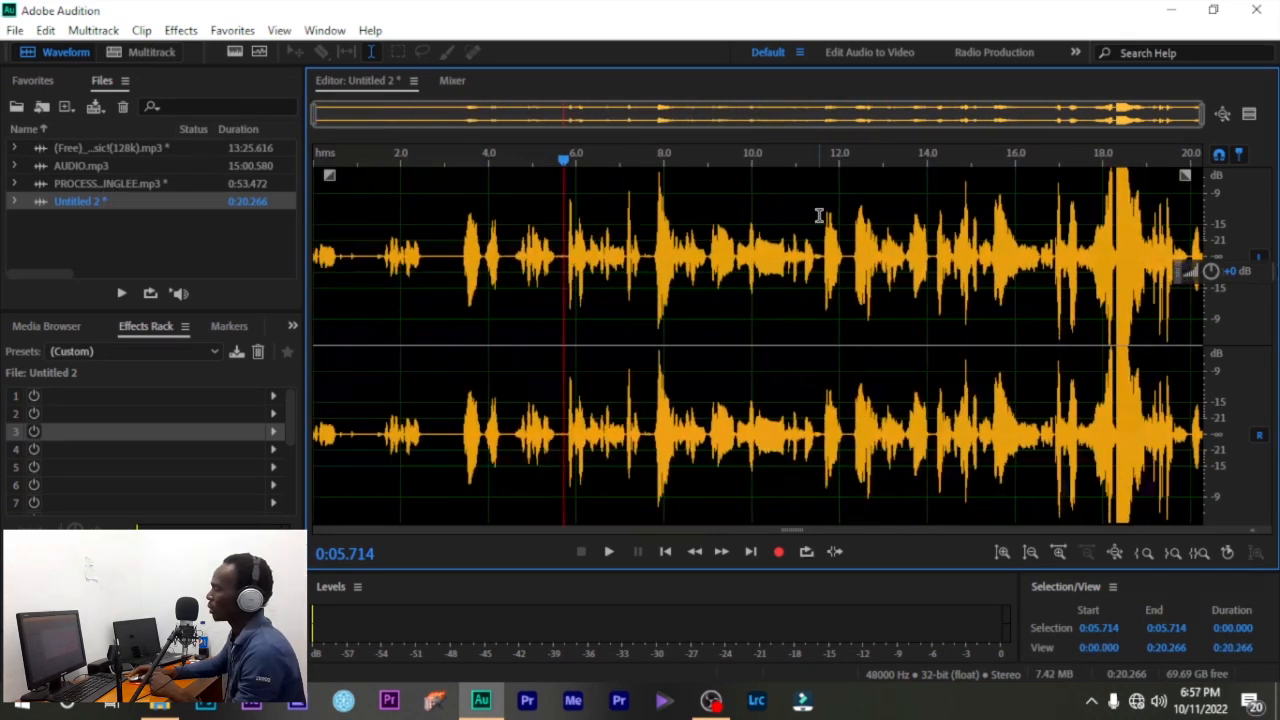
{"action": "left_click_drag", "start_coordinate": [316, 116], "coordinate": [640, 165]}
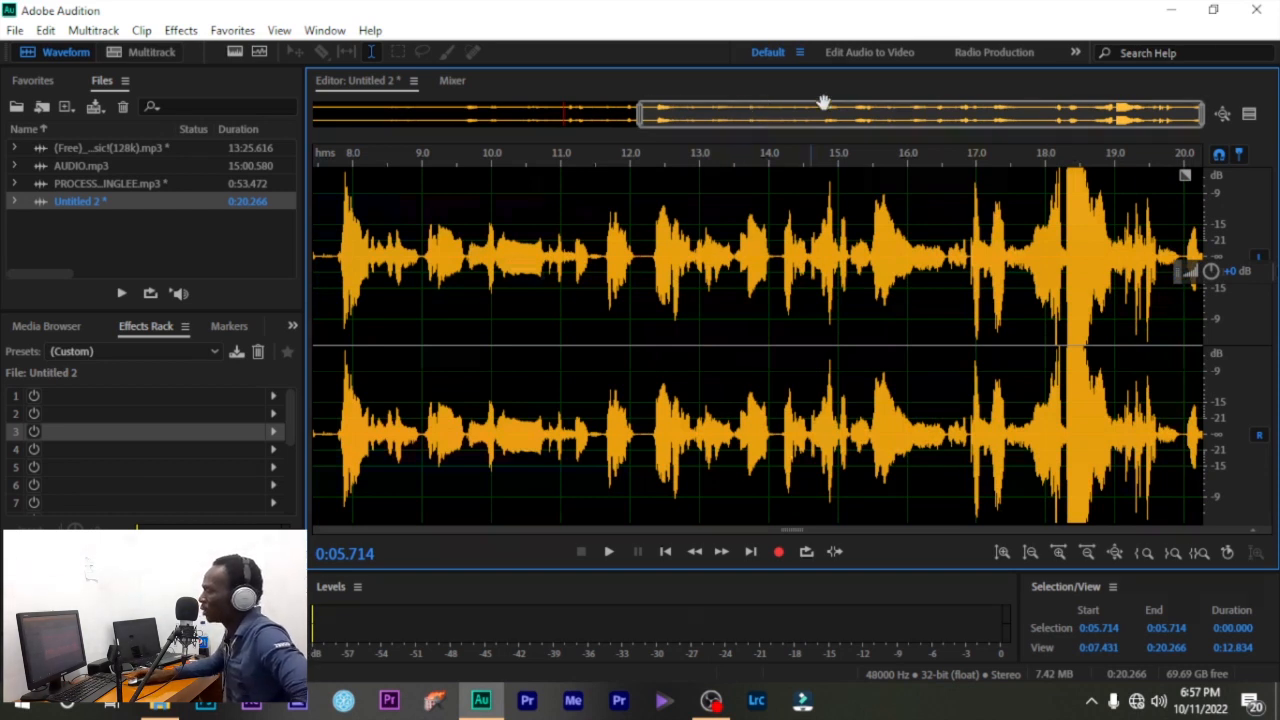
- Try the Classic, Edit Audio to Video and Essential Video Mixing workspaces in turn
{"action": "left_click", "coordinate": [322, 32]}
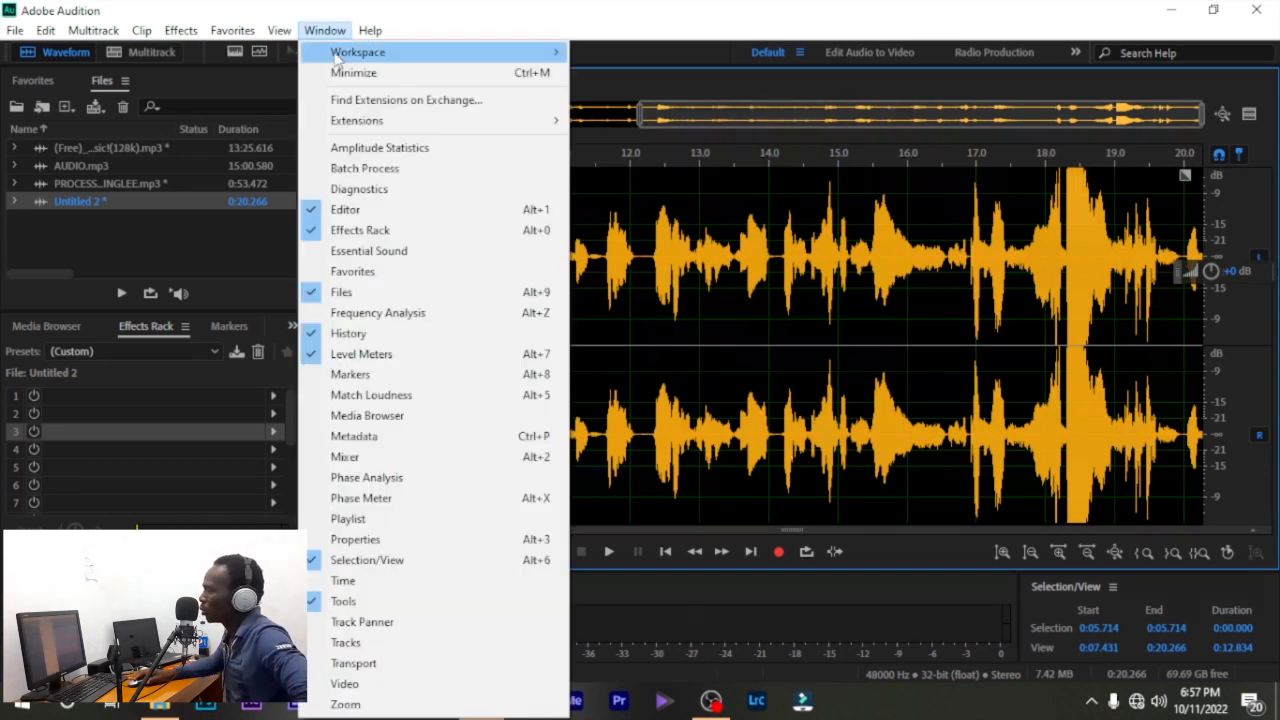
{"action": "mouse_move", "coordinate": [366, 54]}
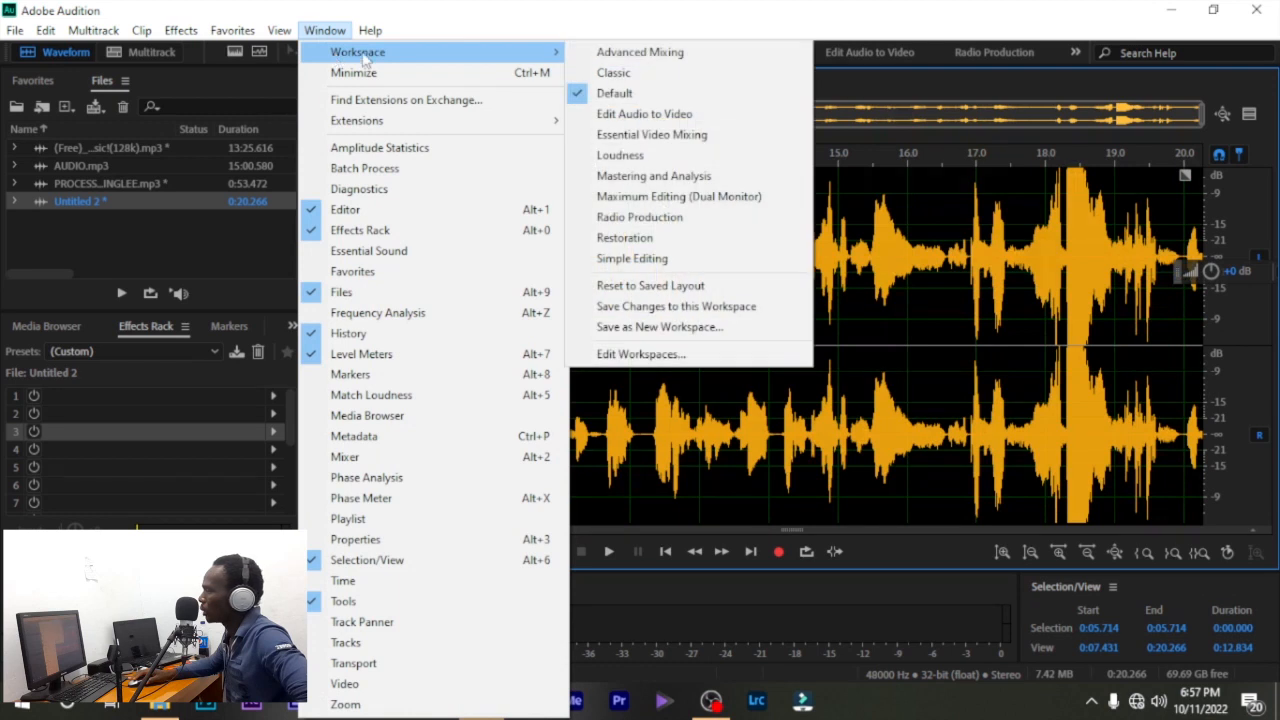
{"action": "left_click", "coordinate": [628, 73]}
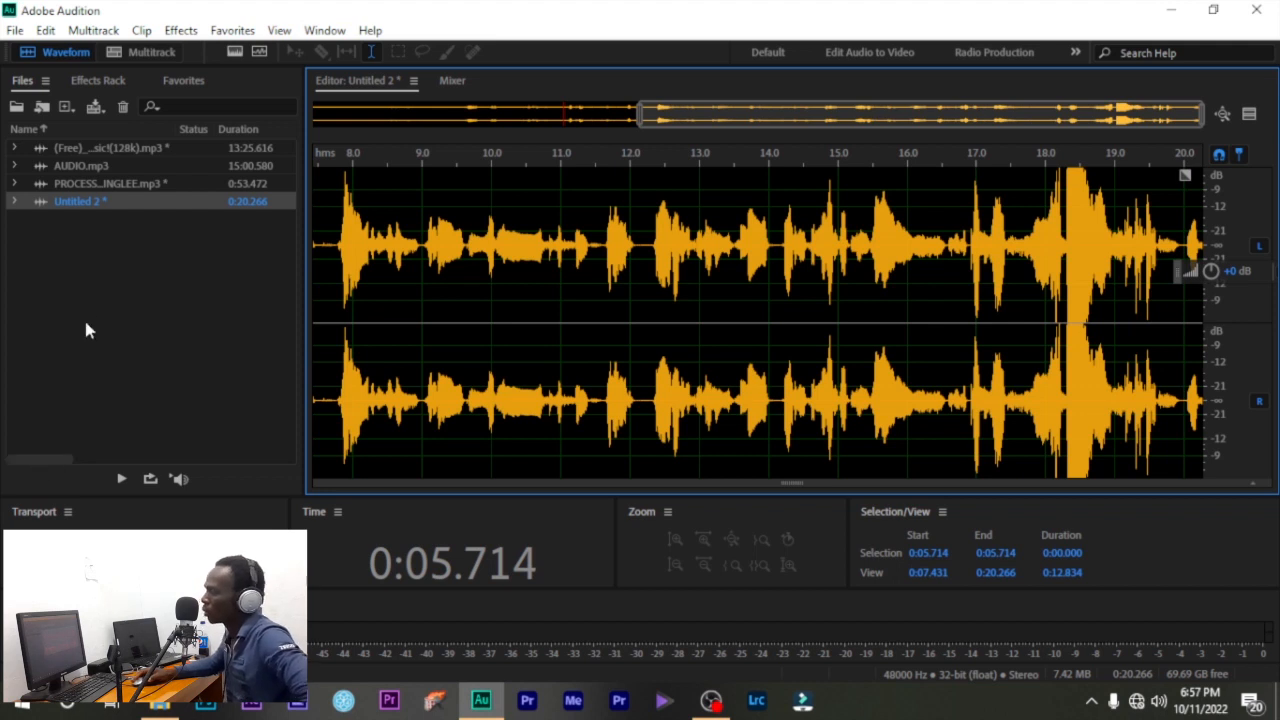
{"action": "left_click", "coordinate": [325, 30]}
{"action": "mouse_move", "coordinate": [360, 52]}
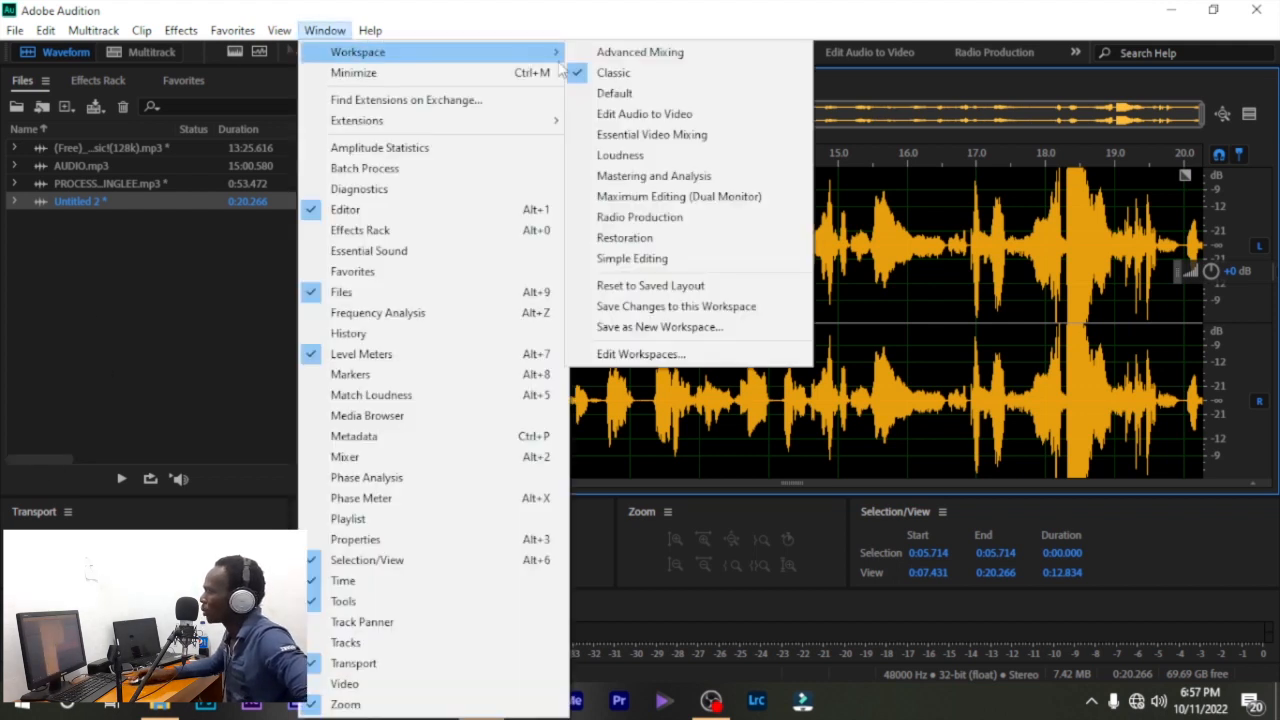
{"action": "left_click", "coordinate": [638, 116]}
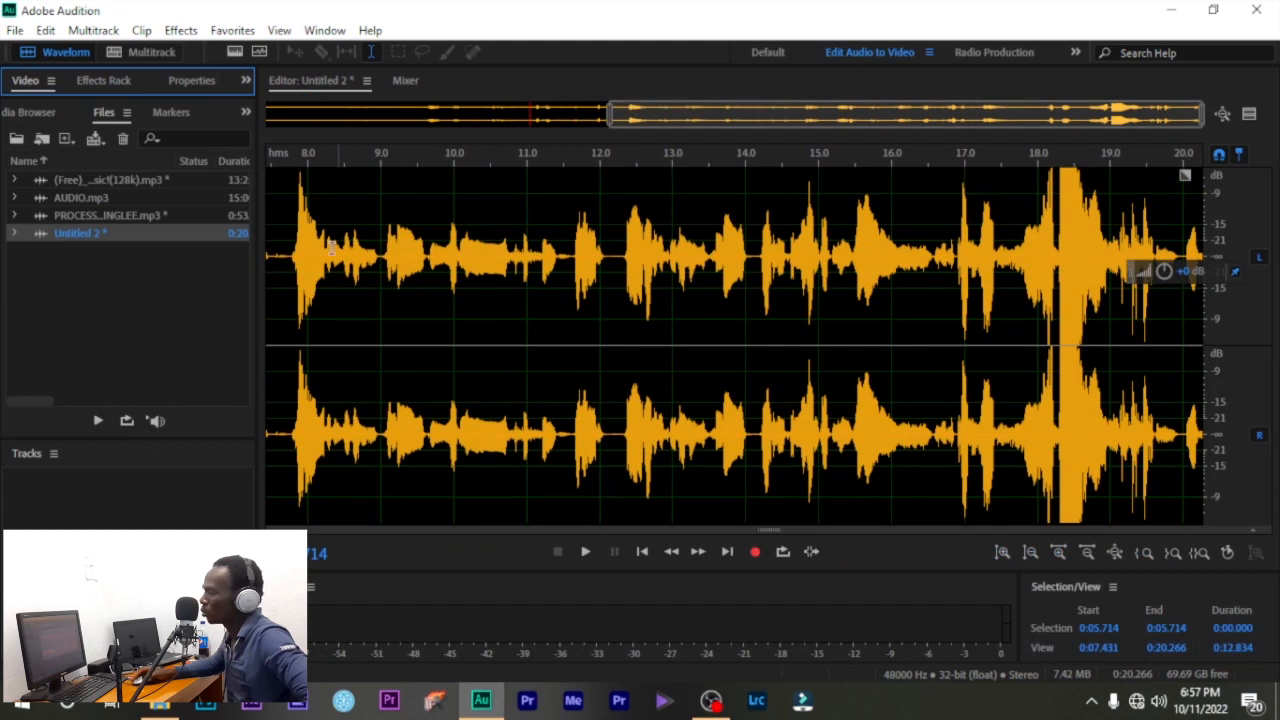
{"action": "left_click", "coordinate": [325, 30]}
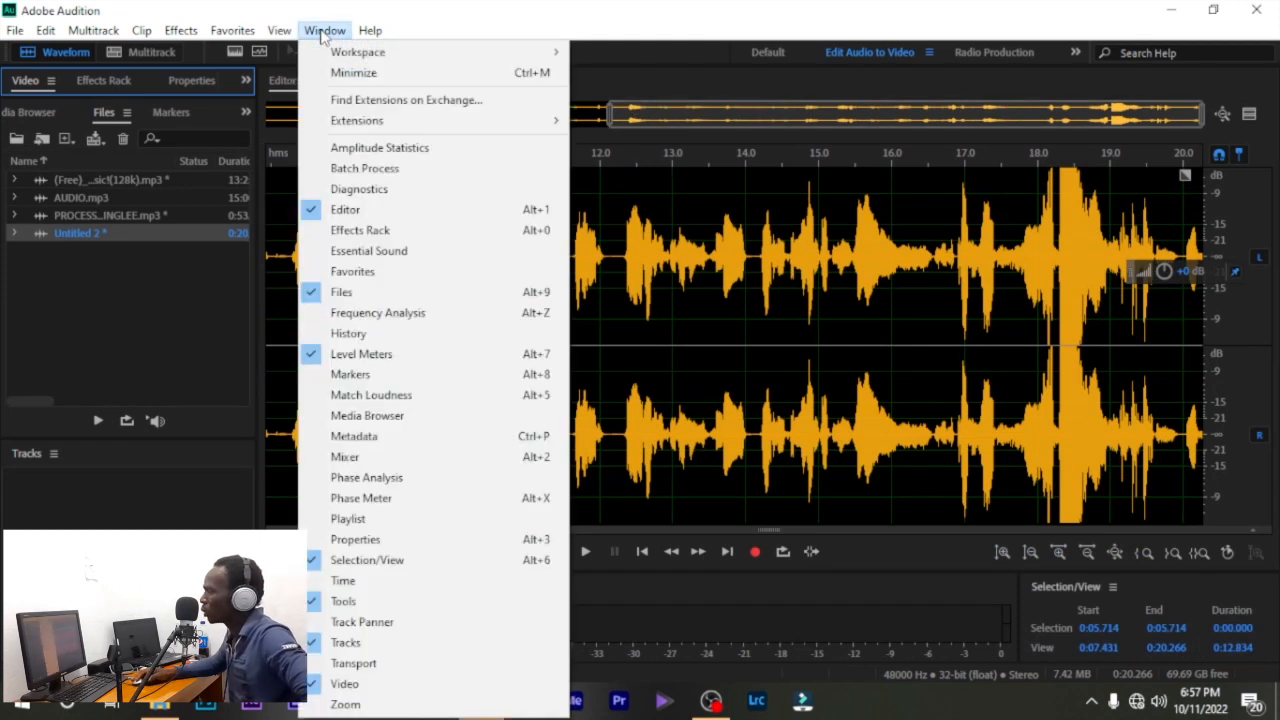
{"action": "mouse_move", "coordinate": [350, 52]}
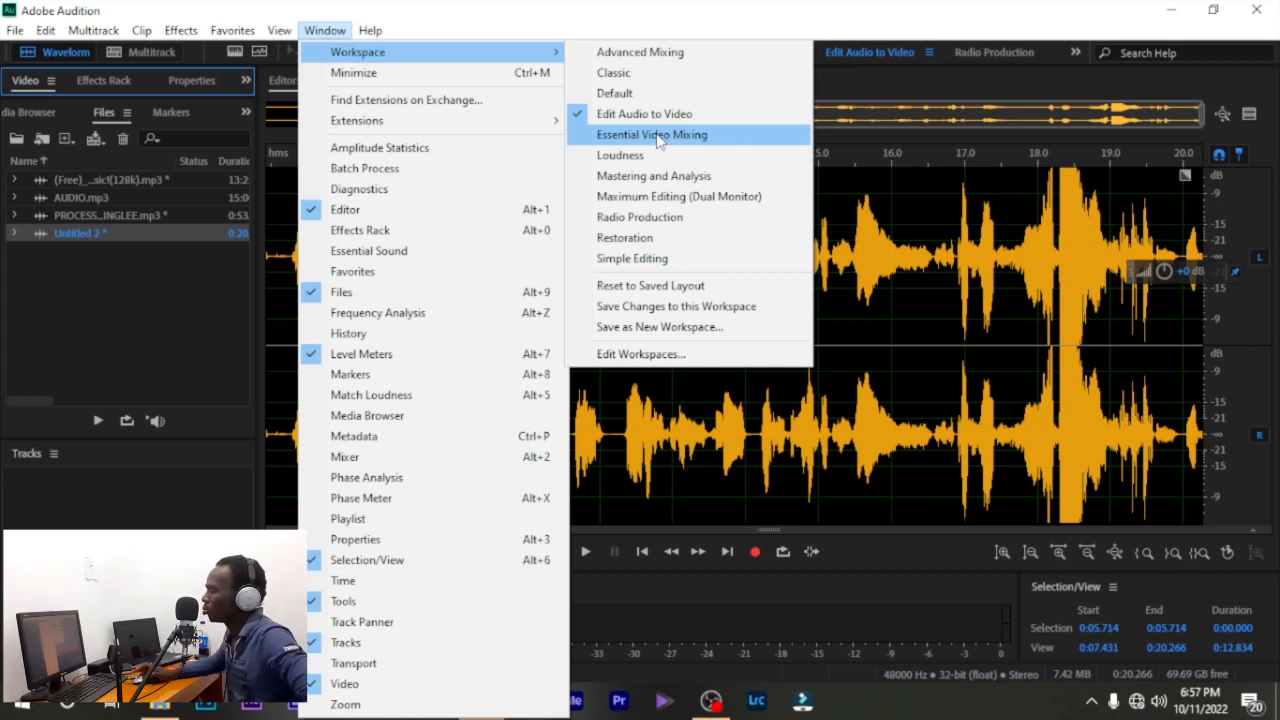
{"action": "left_click", "coordinate": [657, 136]}
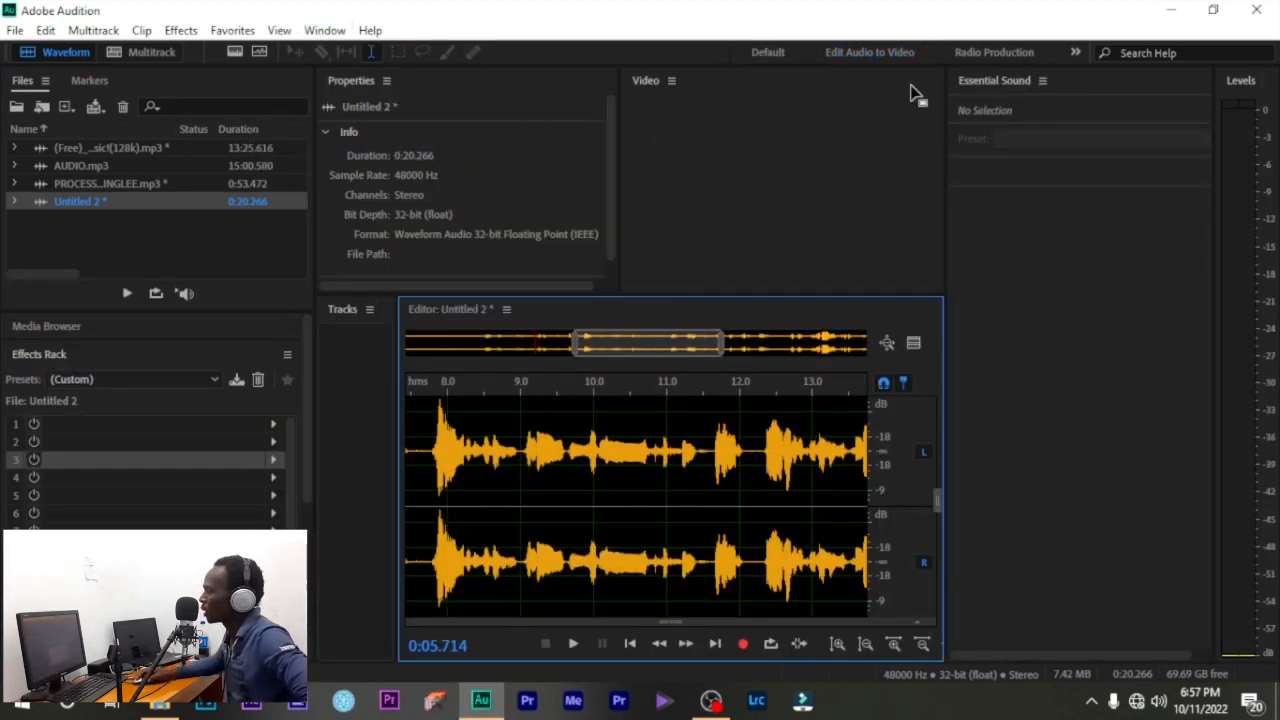
- Switch to the Restoration workspace and briefly play the recording
{"action": "left_click", "coordinate": [325, 30]}
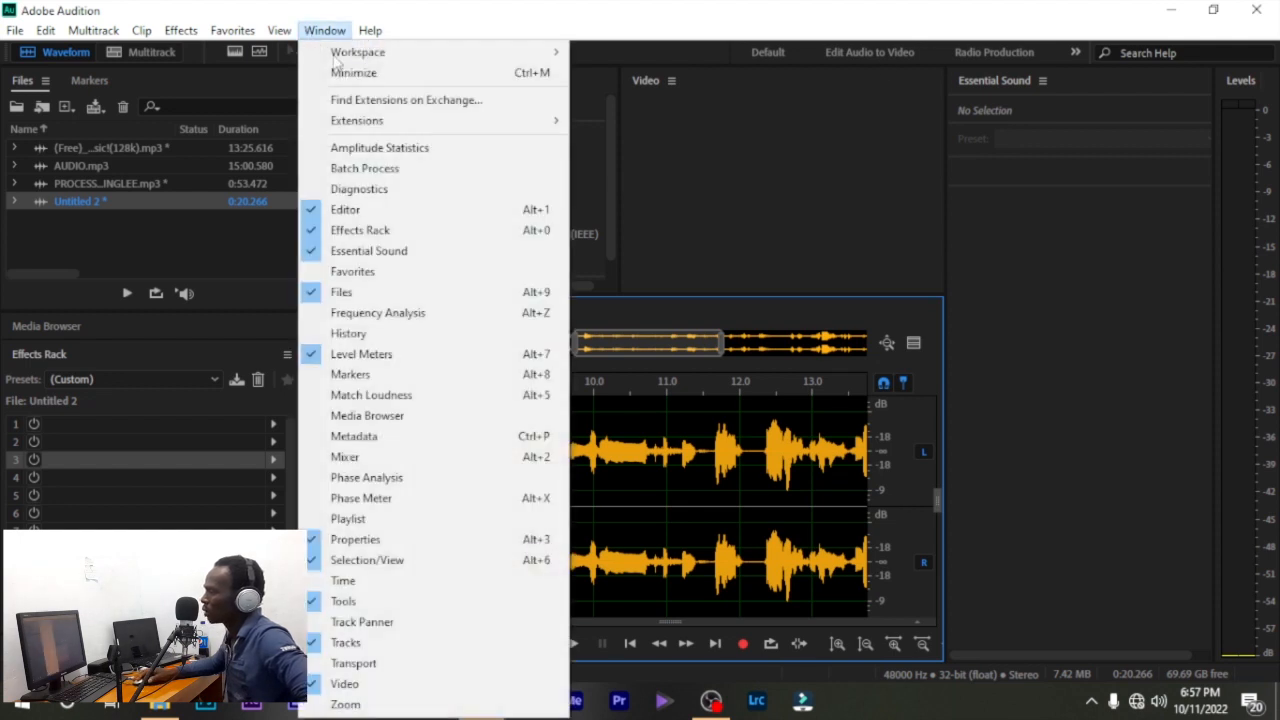
{"action": "mouse_move", "coordinate": [370, 62]}
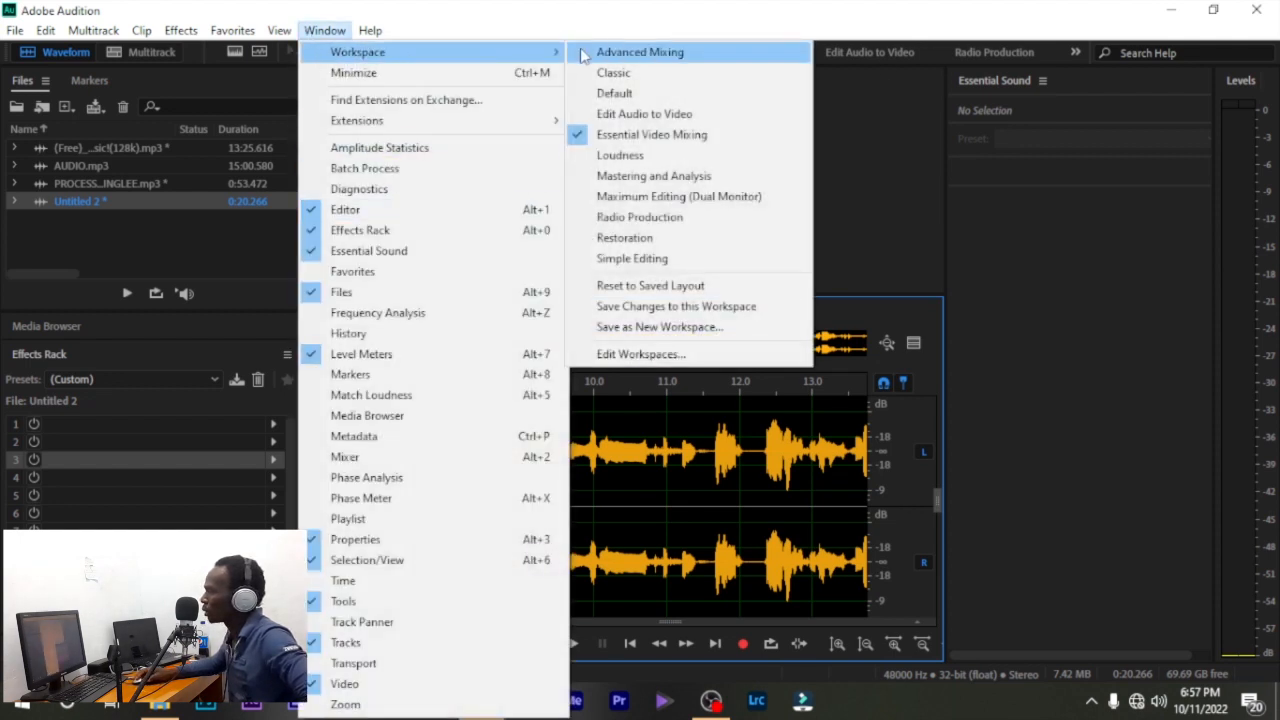
{"action": "left_click", "coordinate": [645, 238]}
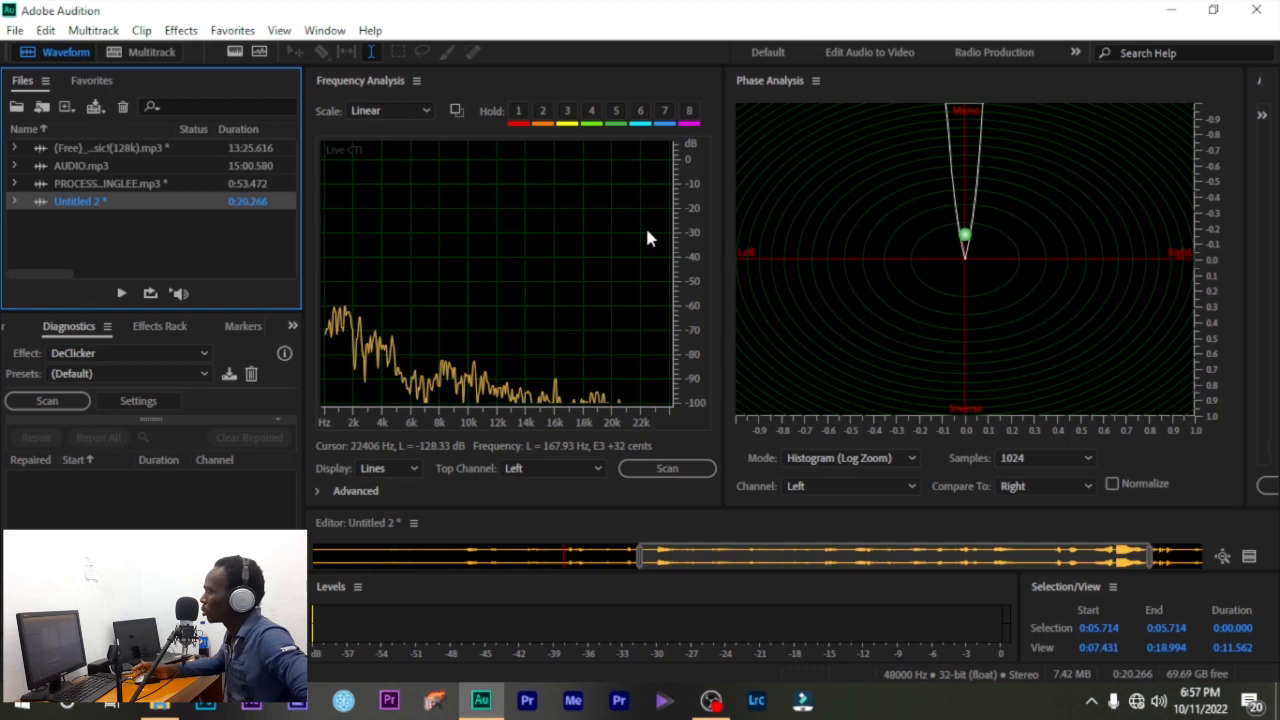
{"action": "key", "text": "space"}
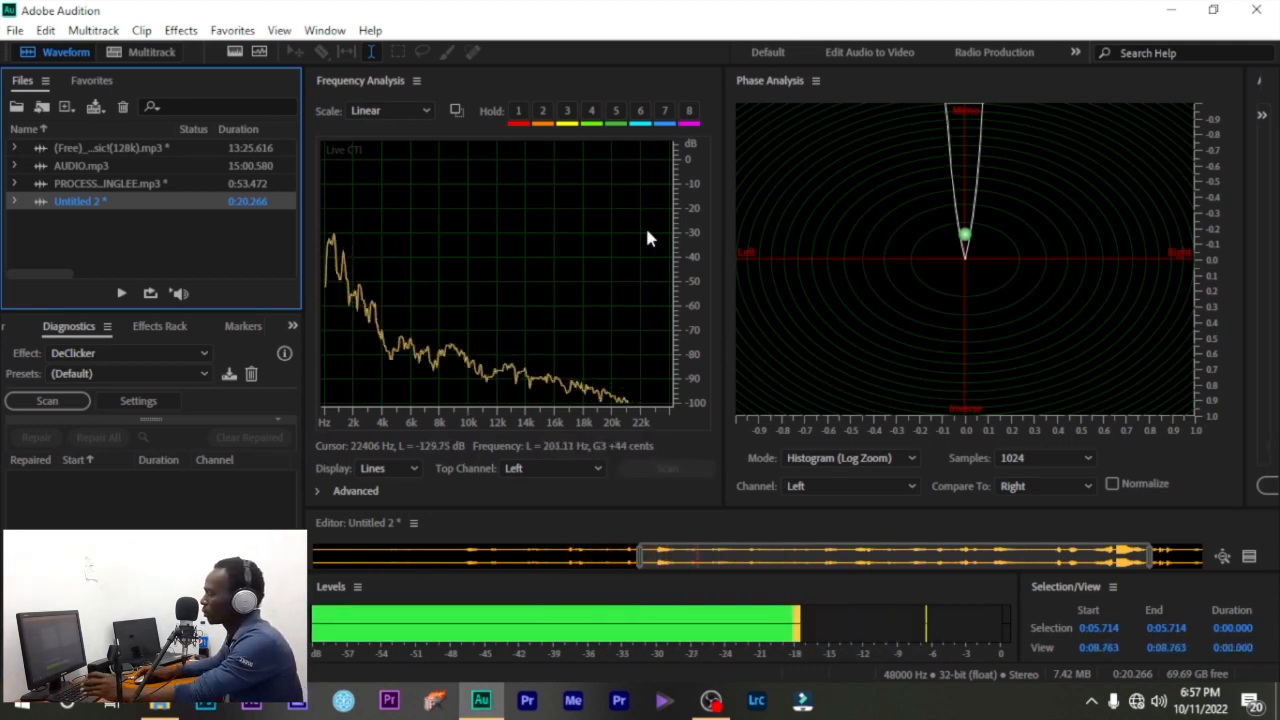
{"action": "key", "text": "space"}
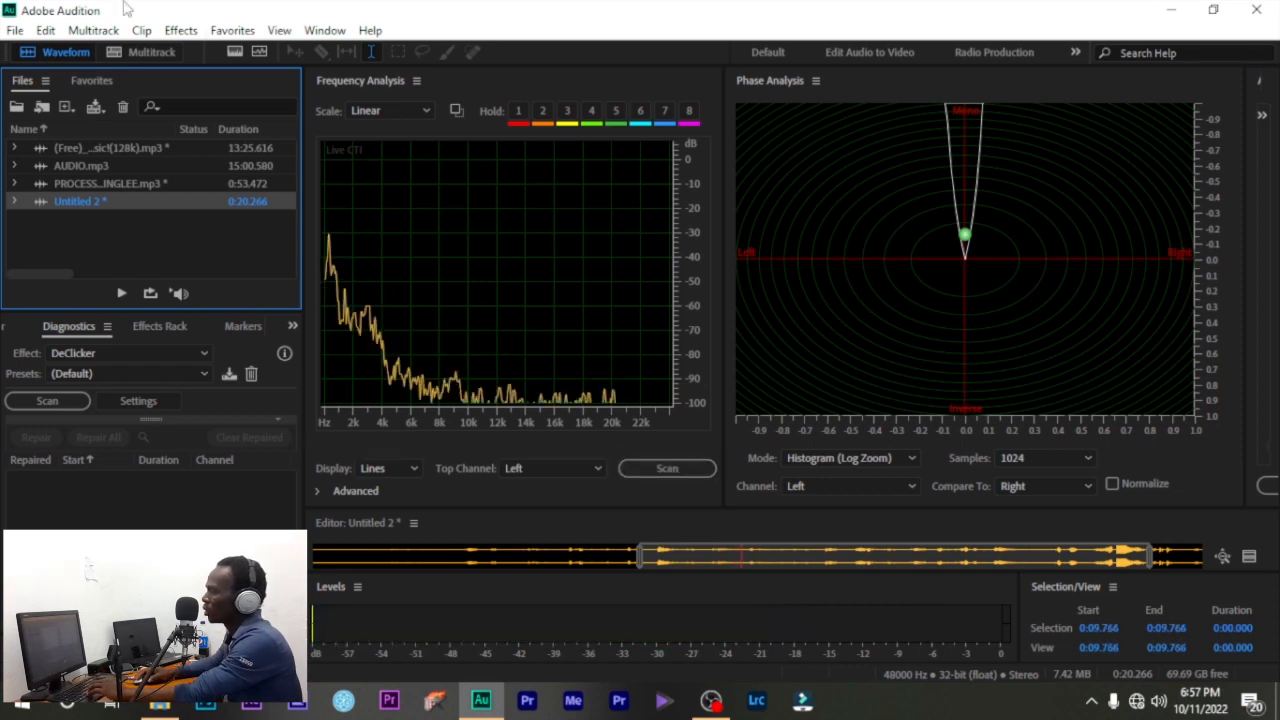
- Return to the Default workspace and move the gain adjuster off the waveform's middle
{"action": "left_click", "coordinate": [323, 31]}
{"action": "mouse_move", "coordinate": [340, 51]}
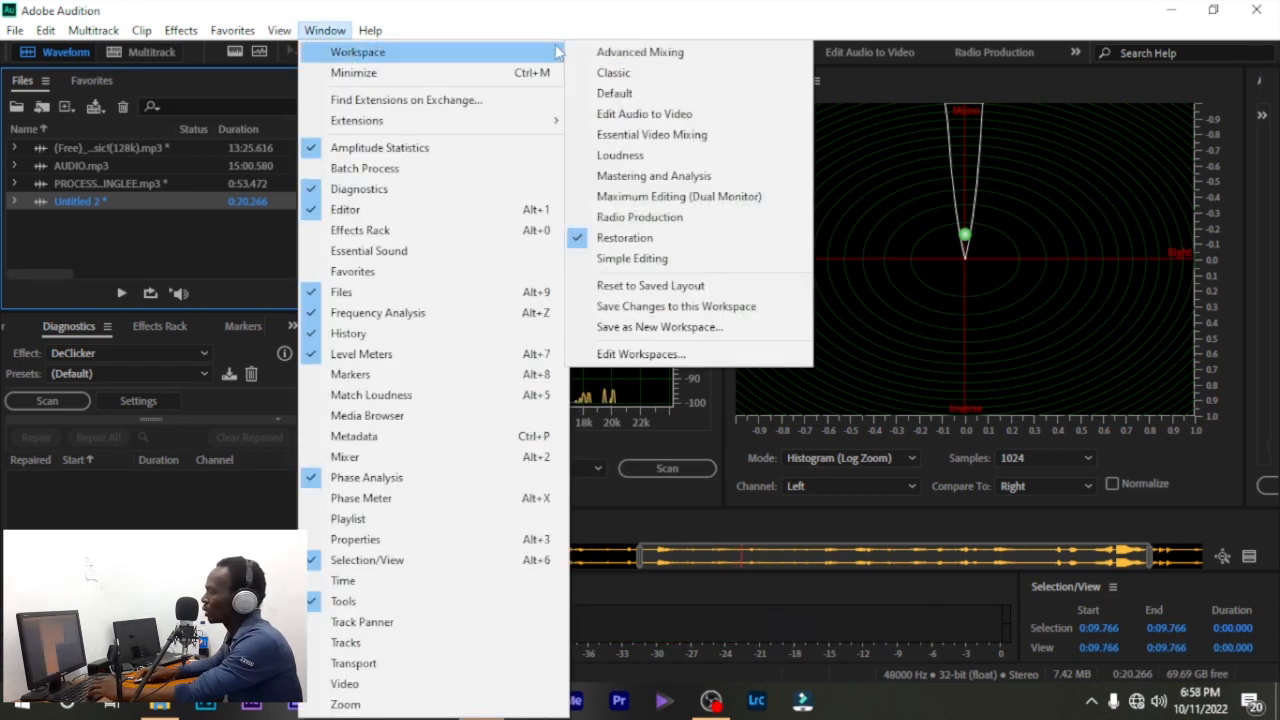
{"action": "left_click", "coordinate": [695, 93]}
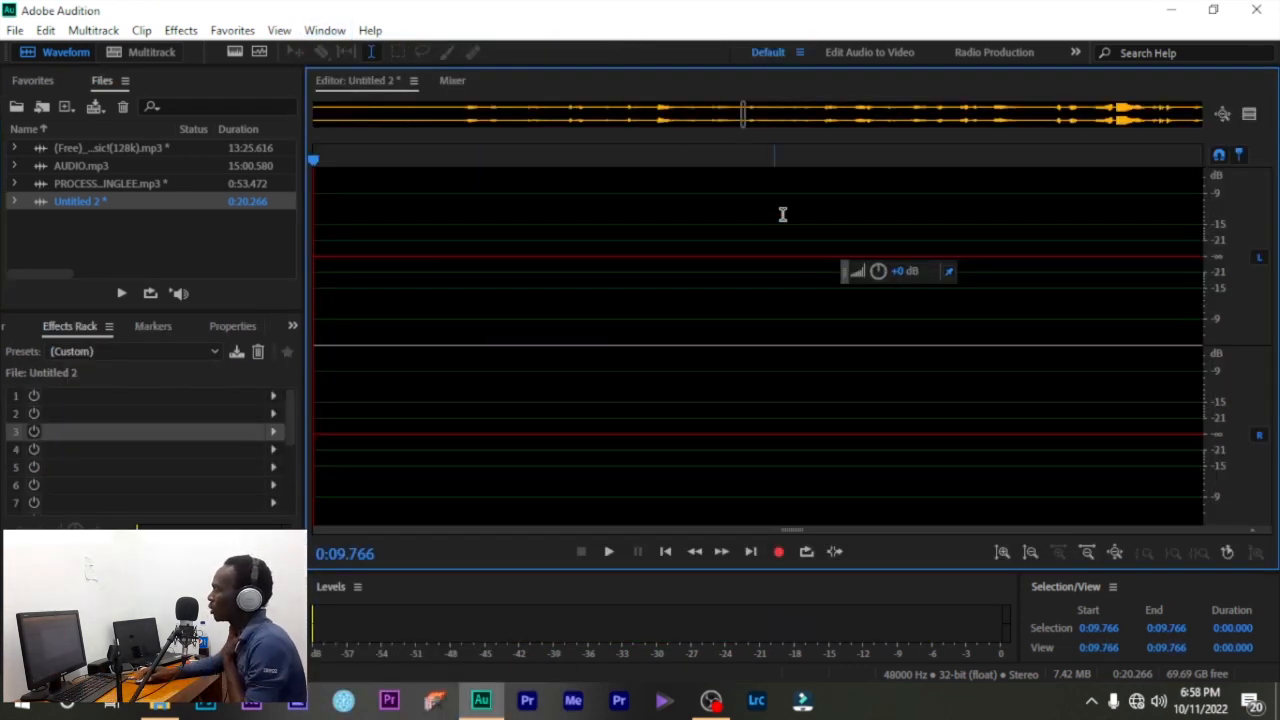
{"action": "left_click_drag", "start_coordinate": [845, 282], "coordinate": [1117, 280]}
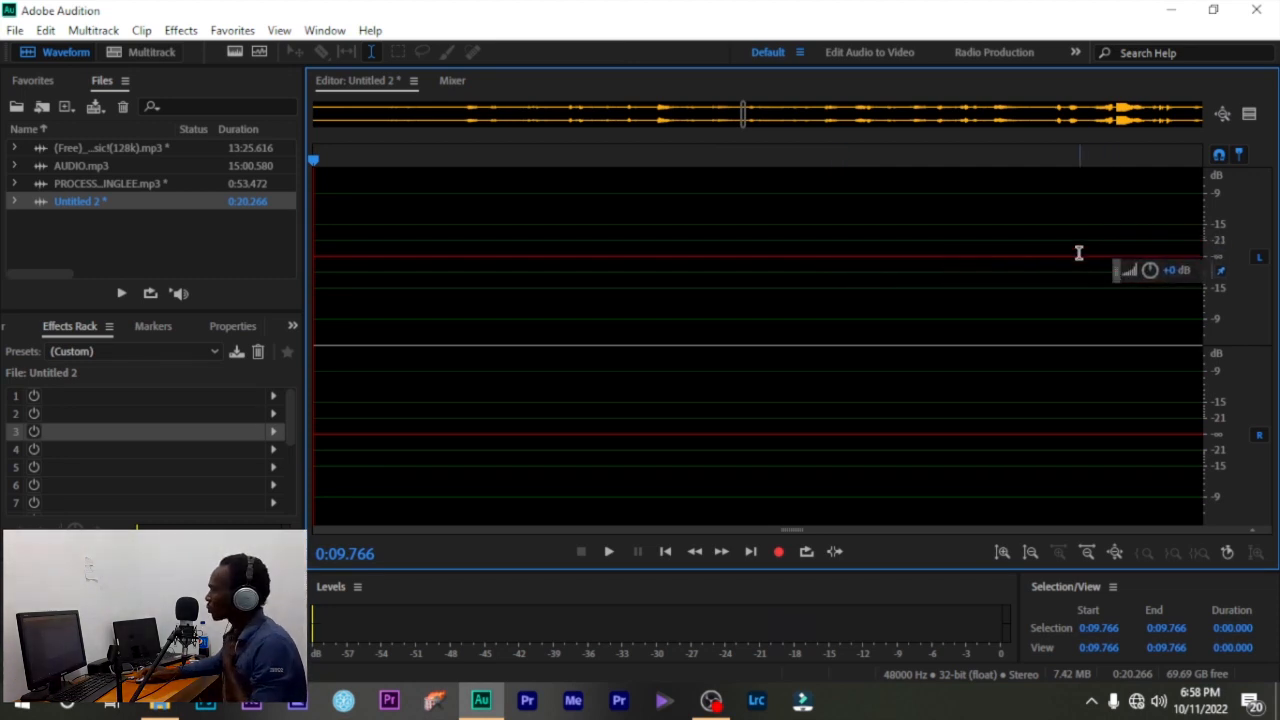
- Switch to the Radio Production workspace, check its options, and preview playback
{"action": "left_click", "coordinate": [885, 57]}
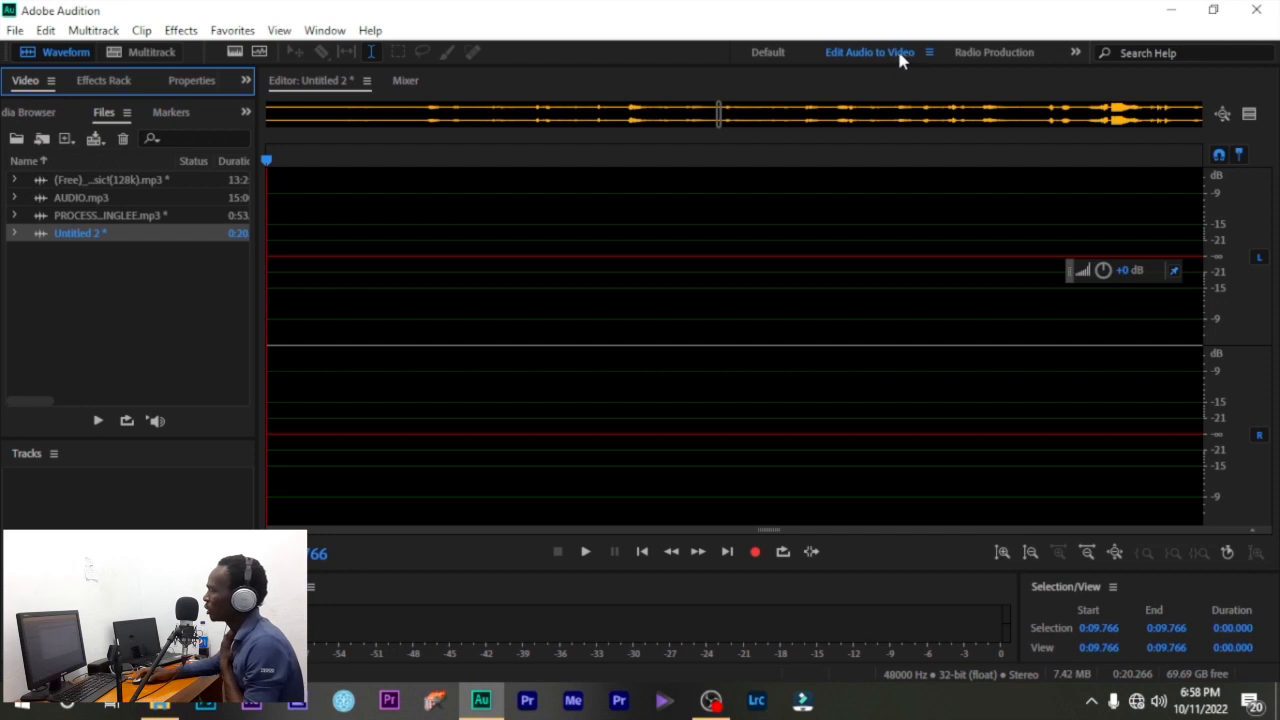
{"action": "left_click", "coordinate": [982, 53]}
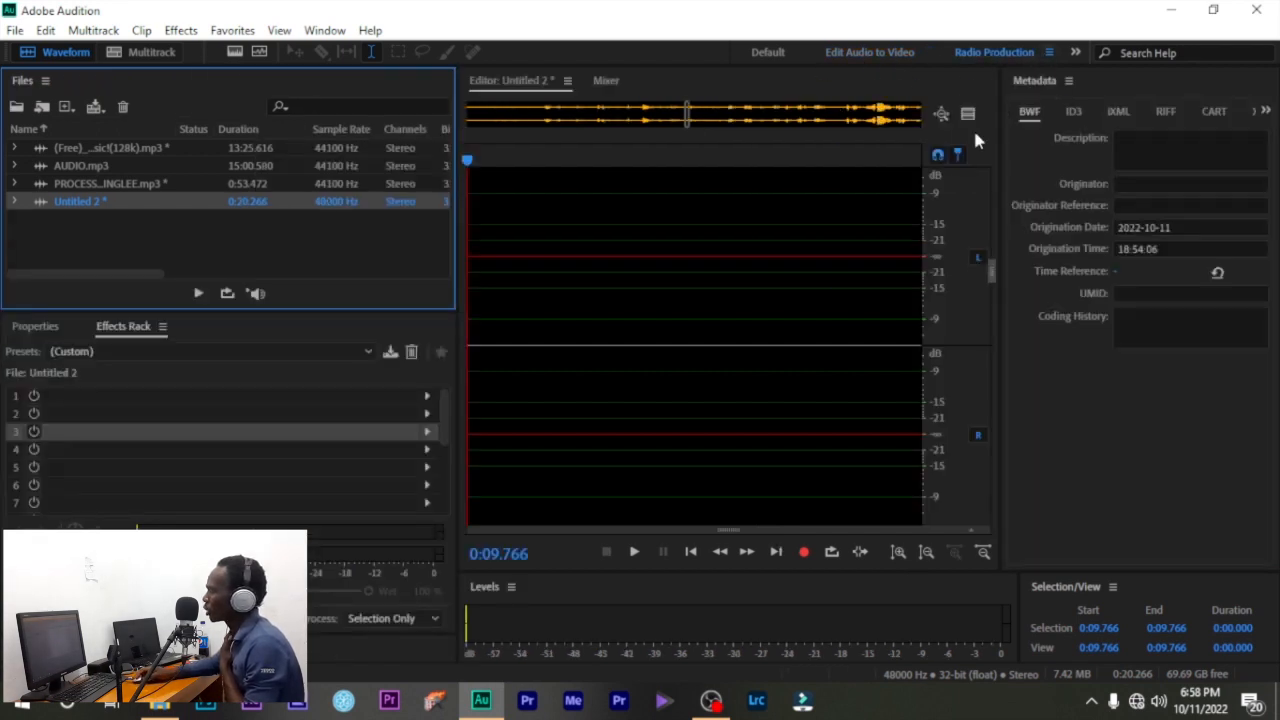
{"action": "left_click", "coordinate": [1049, 53]}
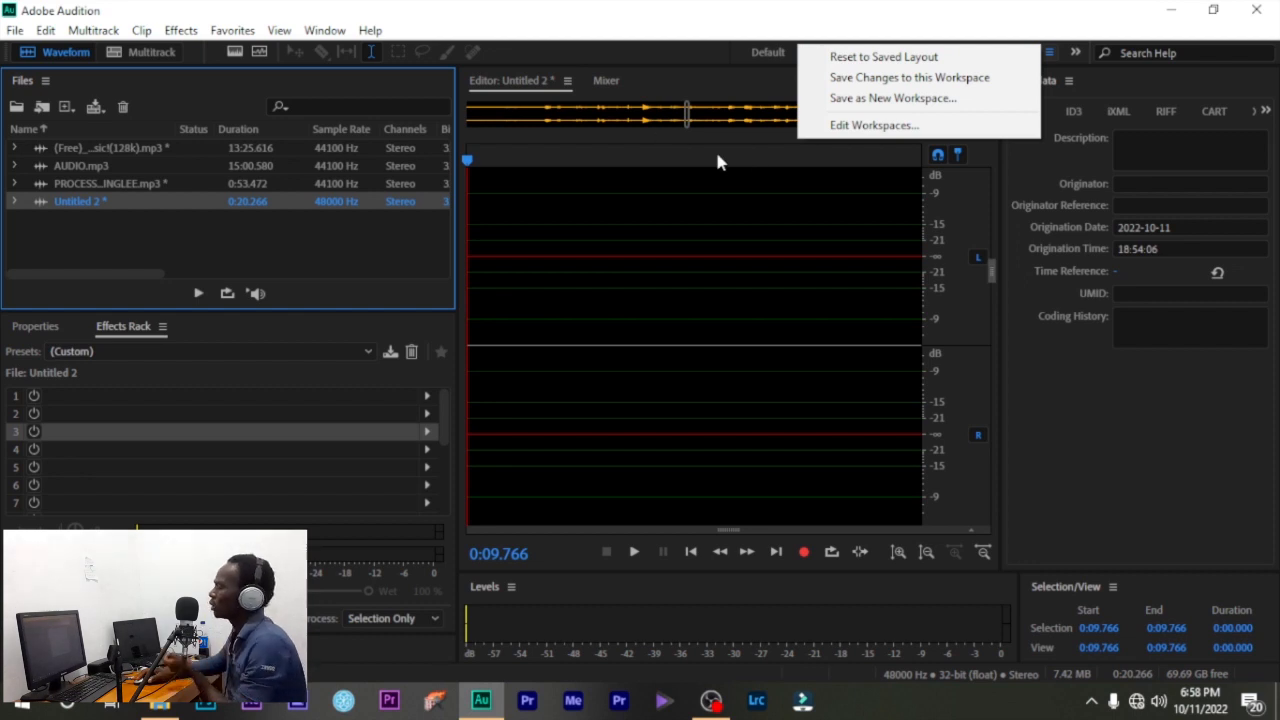
{"action": "left_click", "coordinate": [697, 257]}
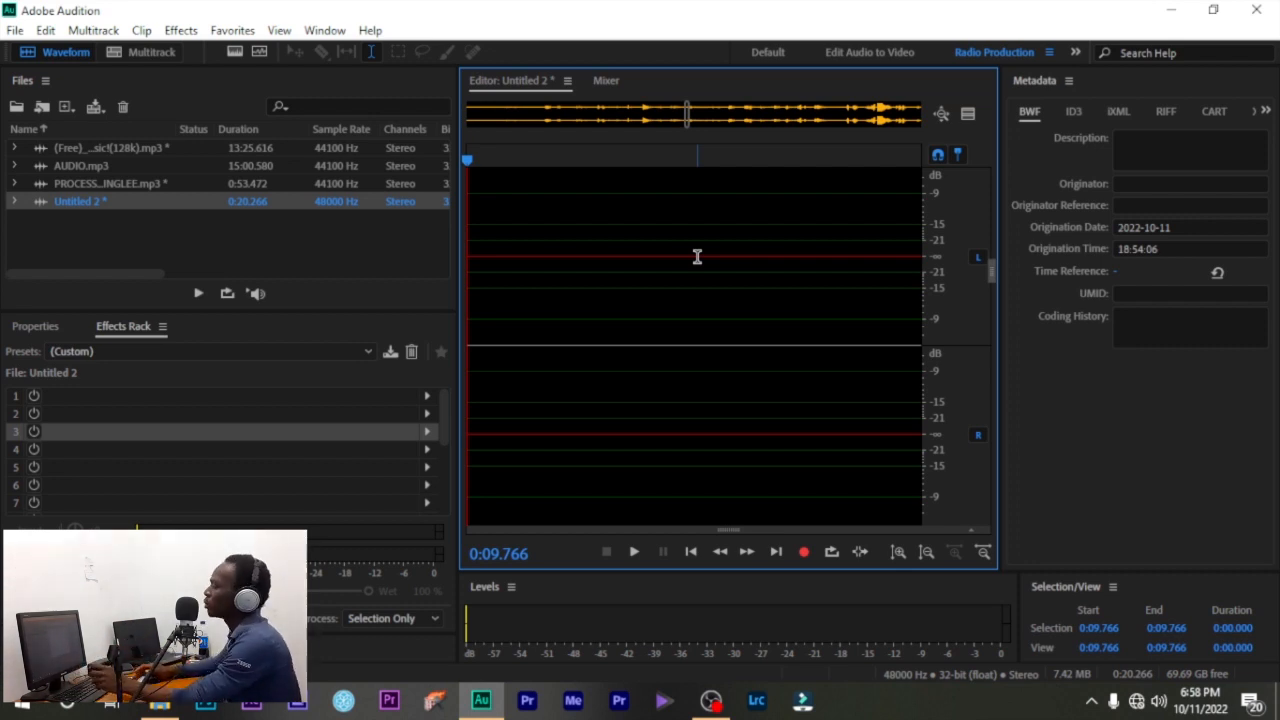
{"action": "key", "text": "space"}
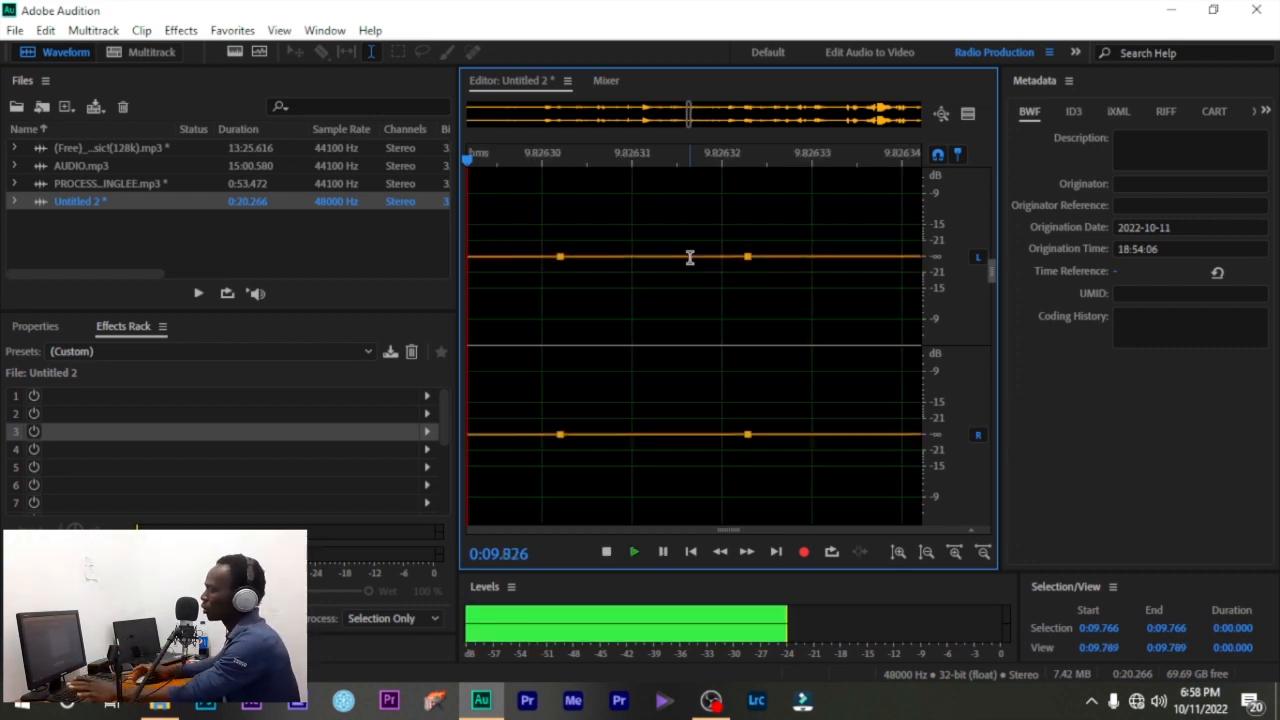
{"action": "key", "text": "space"}
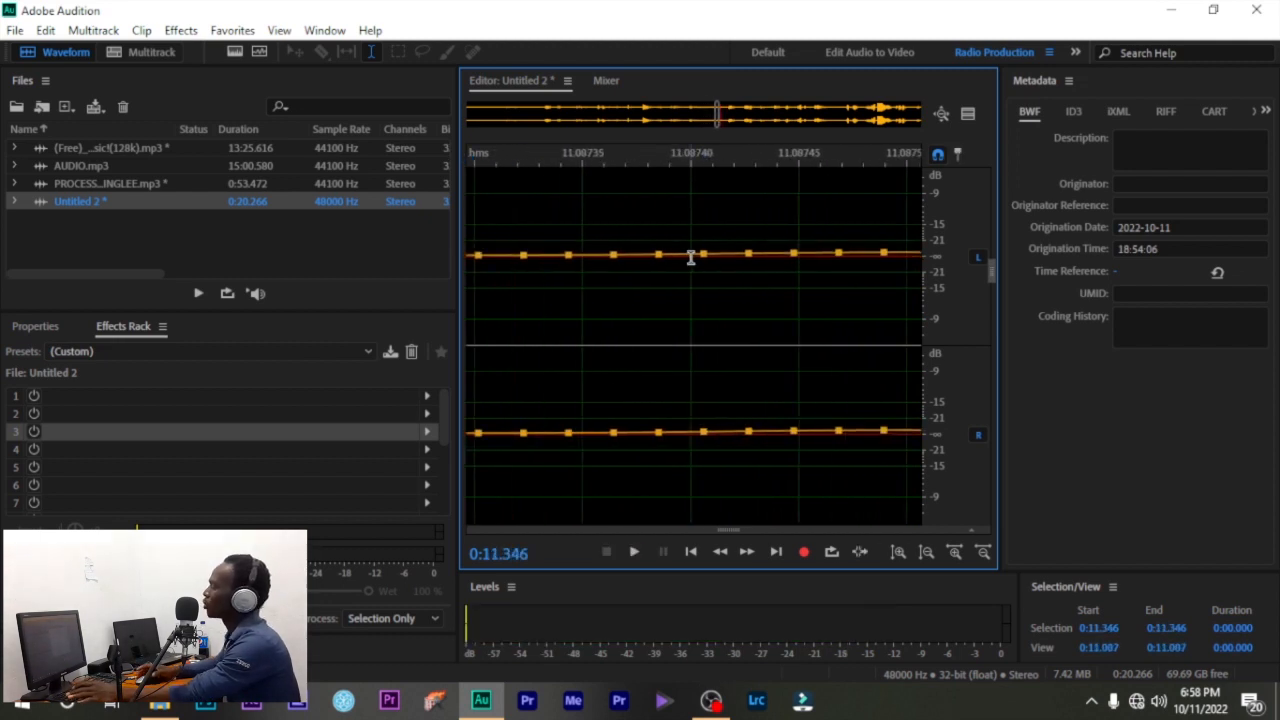
{"action": "left_click", "coordinate": [1047, 52]}
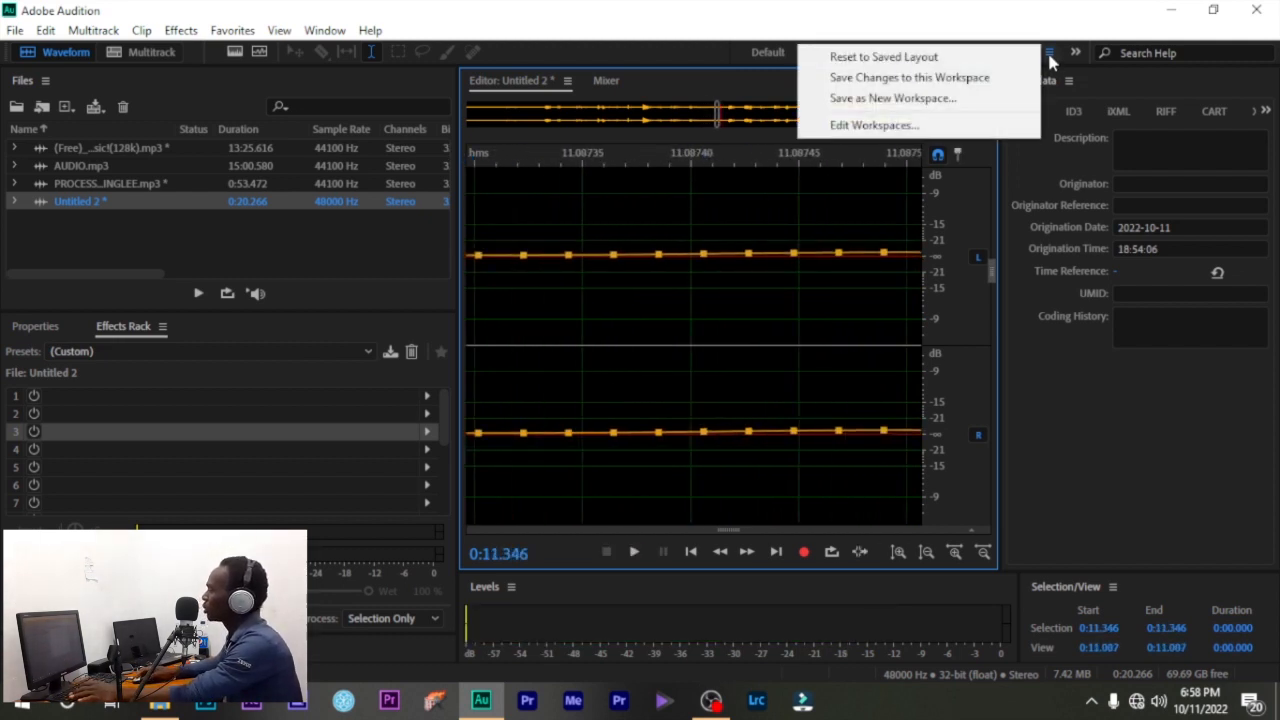
{"action": "left_click", "coordinate": [956, 60]}
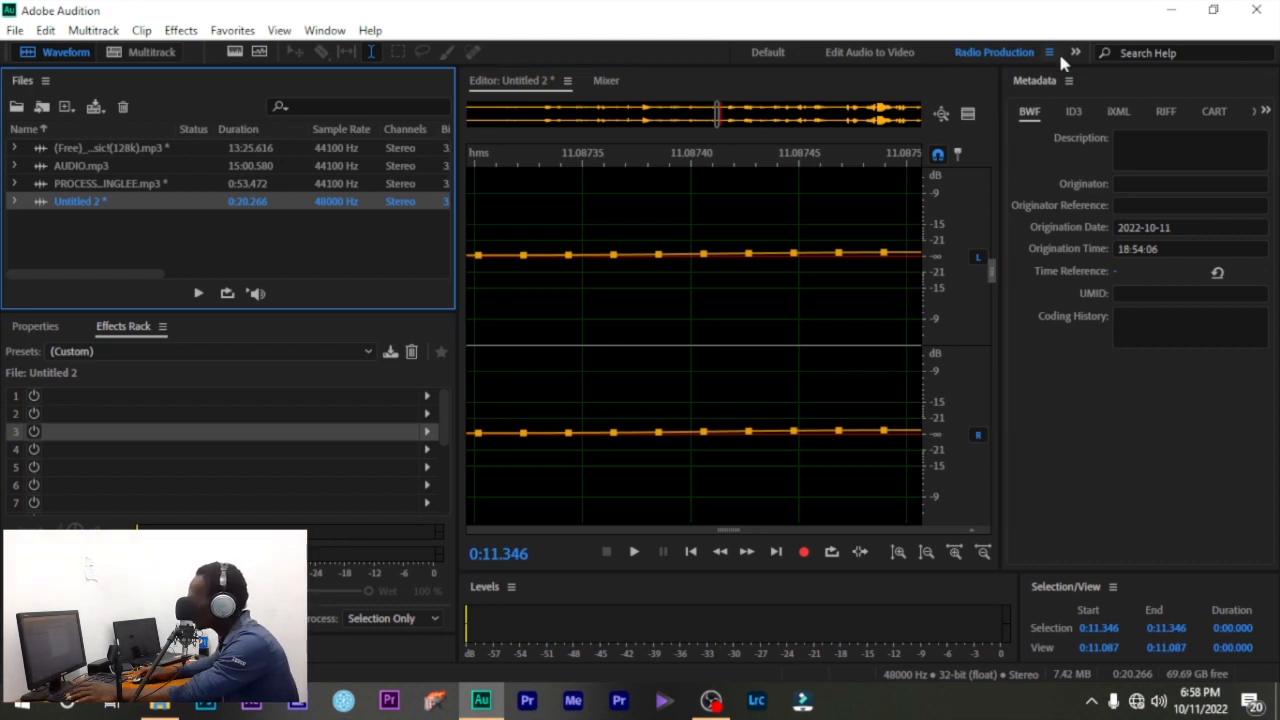
- Reset Radio Production to its saved layout via Window > Workspace > Reset to Saved Layout
{"action": "left_click", "coordinate": [1049, 53]}
{"action": "left_click", "coordinate": [952, 58]}
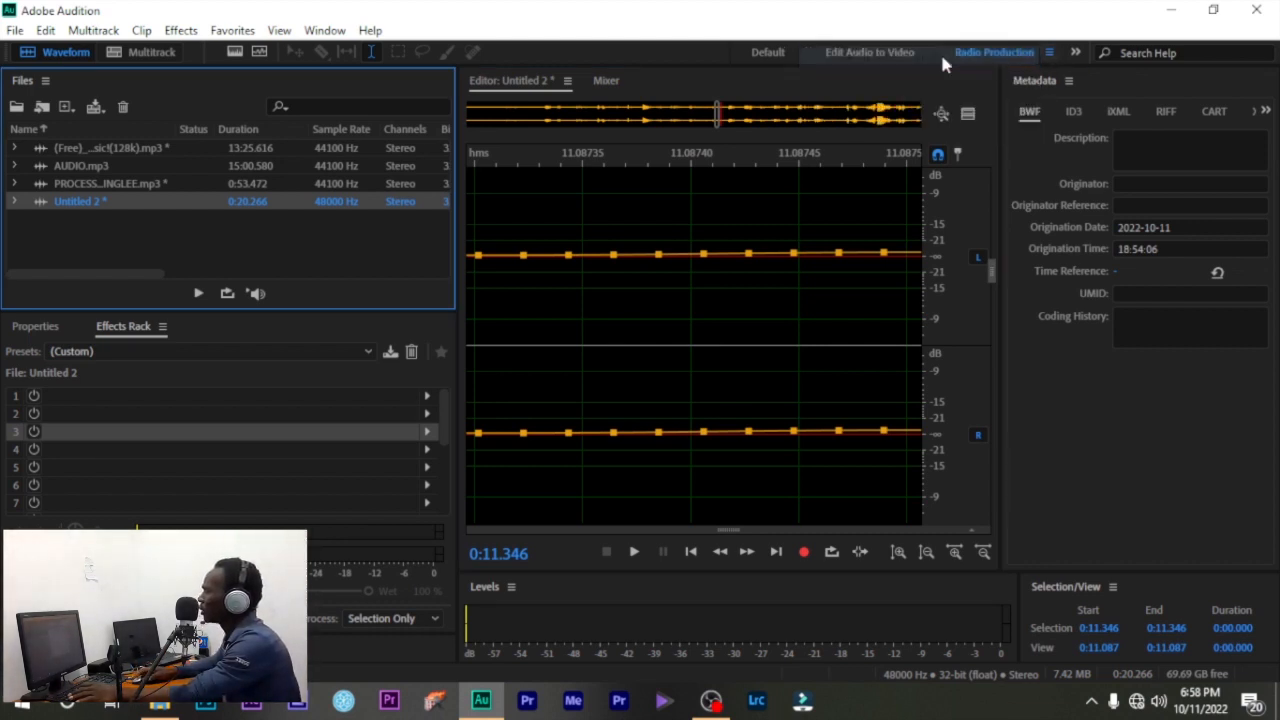
{"action": "left_click", "coordinate": [1049, 50]}
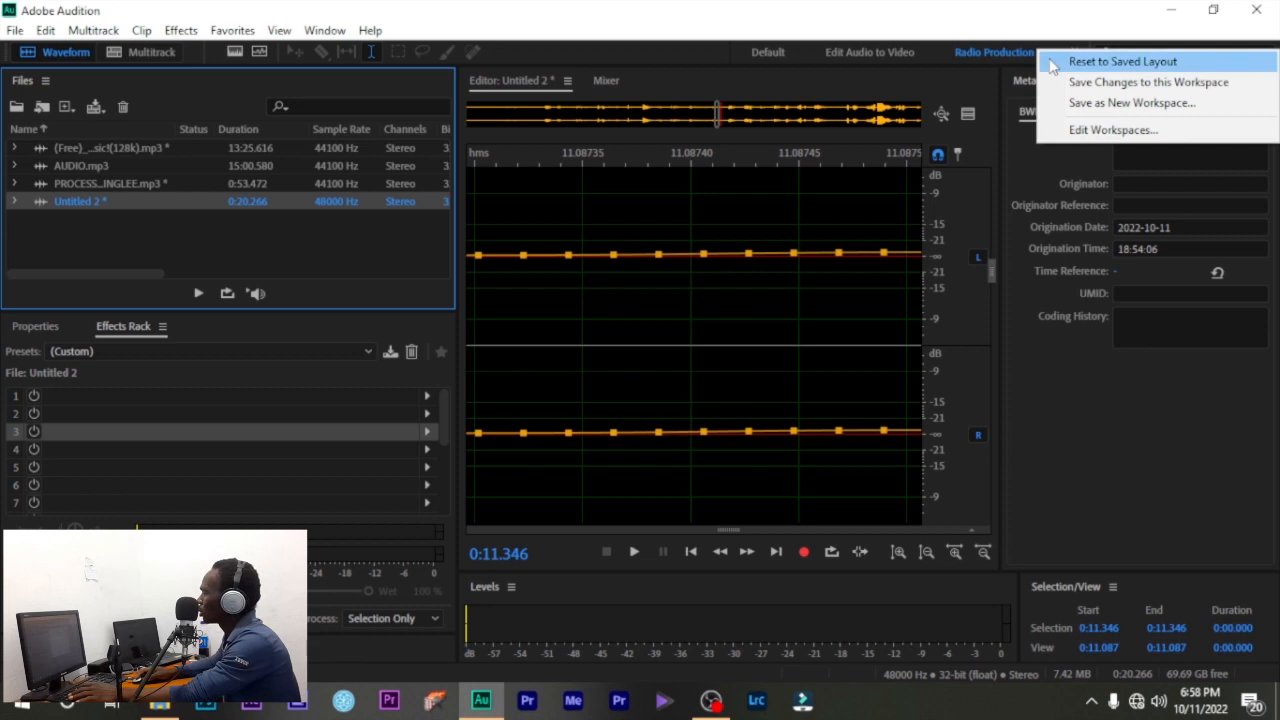
{"action": "left_click", "coordinate": [1052, 64]}
{"action": "left_click", "coordinate": [984, 55]}
{"action": "left_click", "coordinate": [995, 60]}
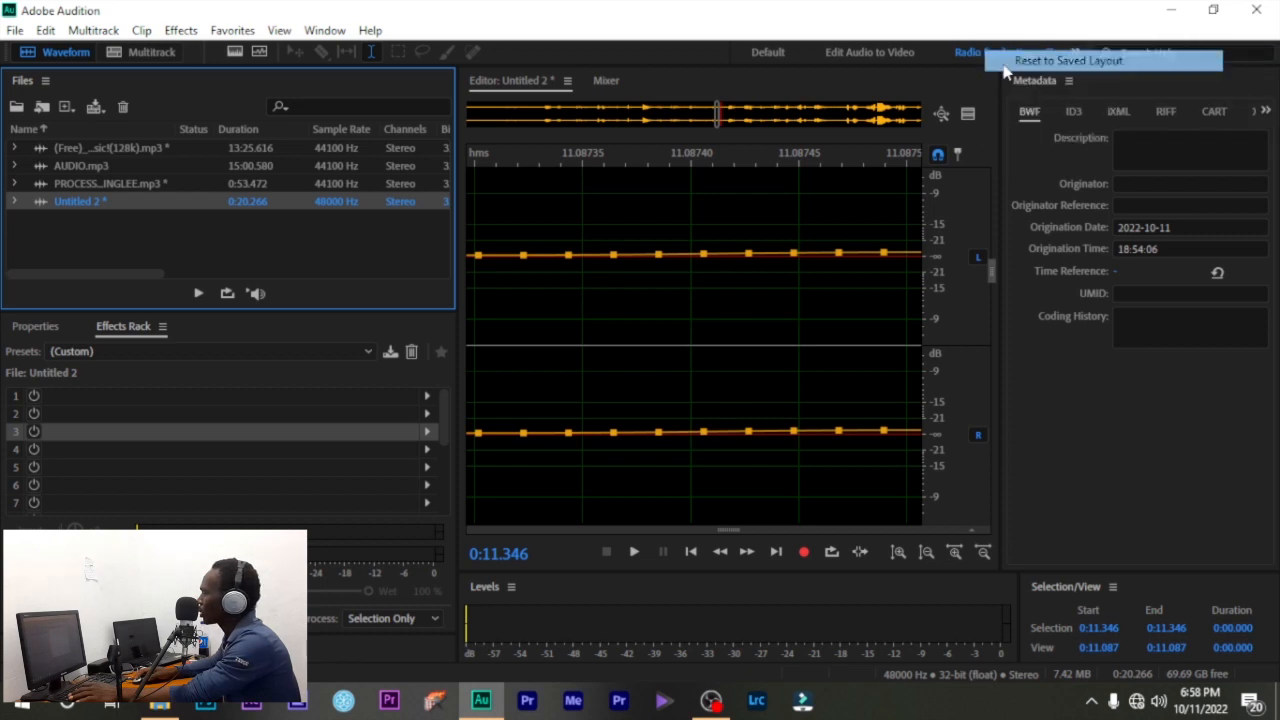
{"action": "left_click", "coordinate": [325, 31]}
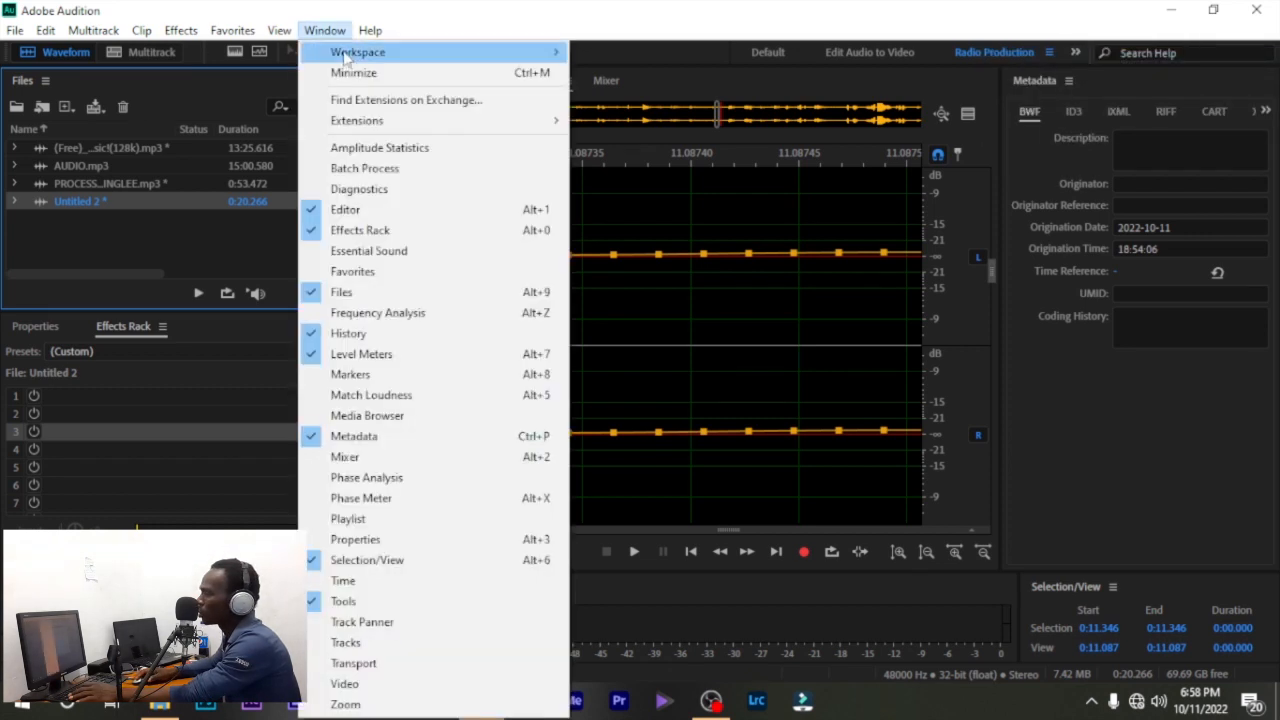
{"action": "mouse_move", "coordinate": [372, 51]}
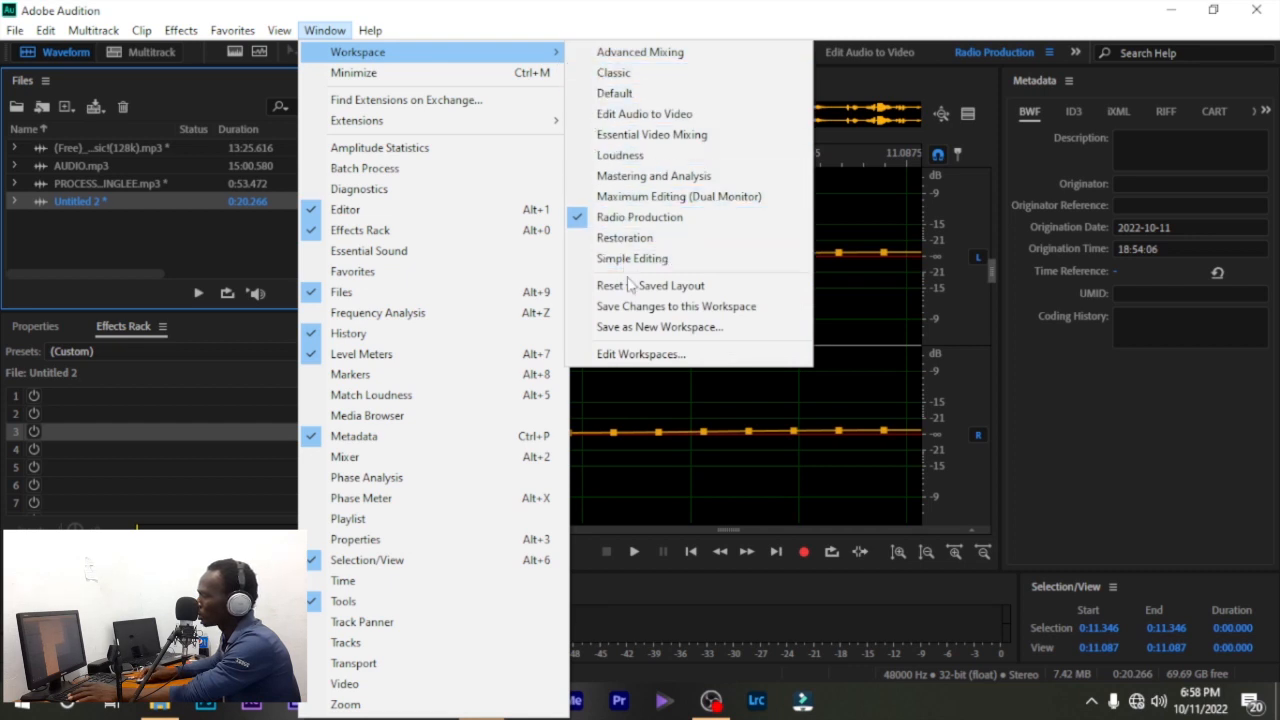
{"action": "left_click", "coordinate": [636, 288]}
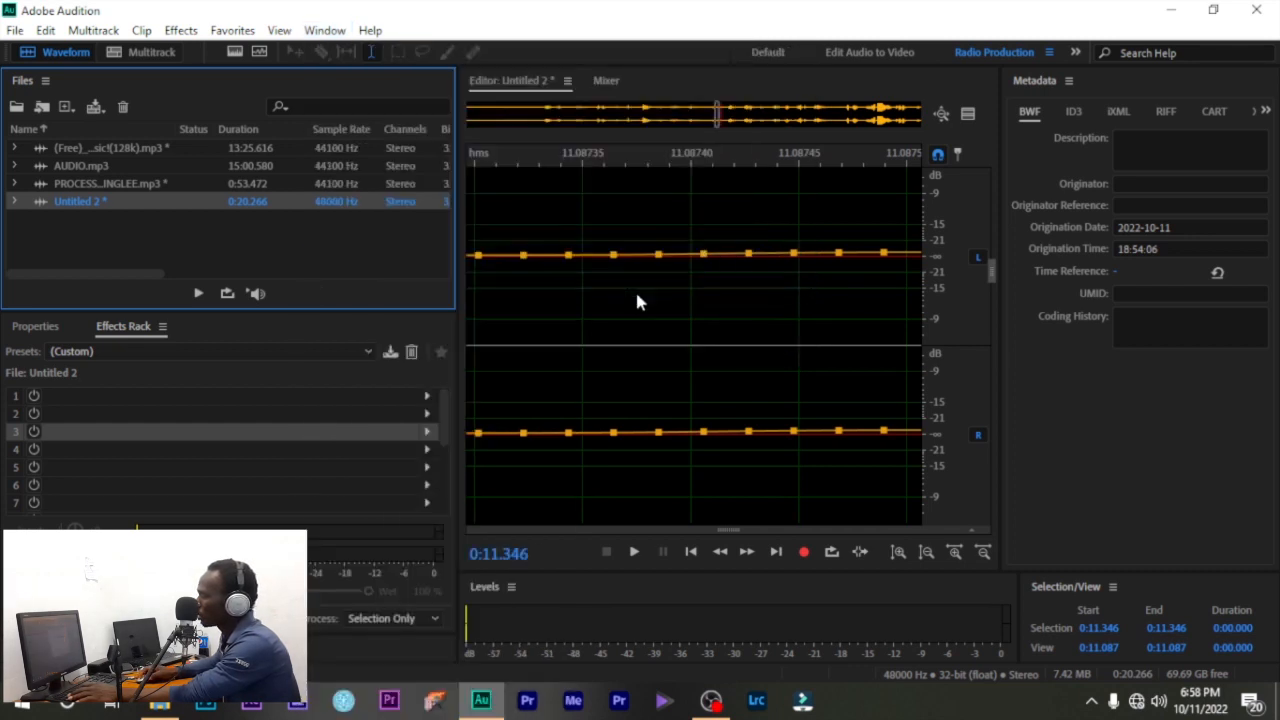
- Zoom out to the full 20-second recording in Default and move the volume overlay aside
{"action": "scroll", "coordinate": [600, 270], "scroll_direction": "down", "scroll_amount": 6}
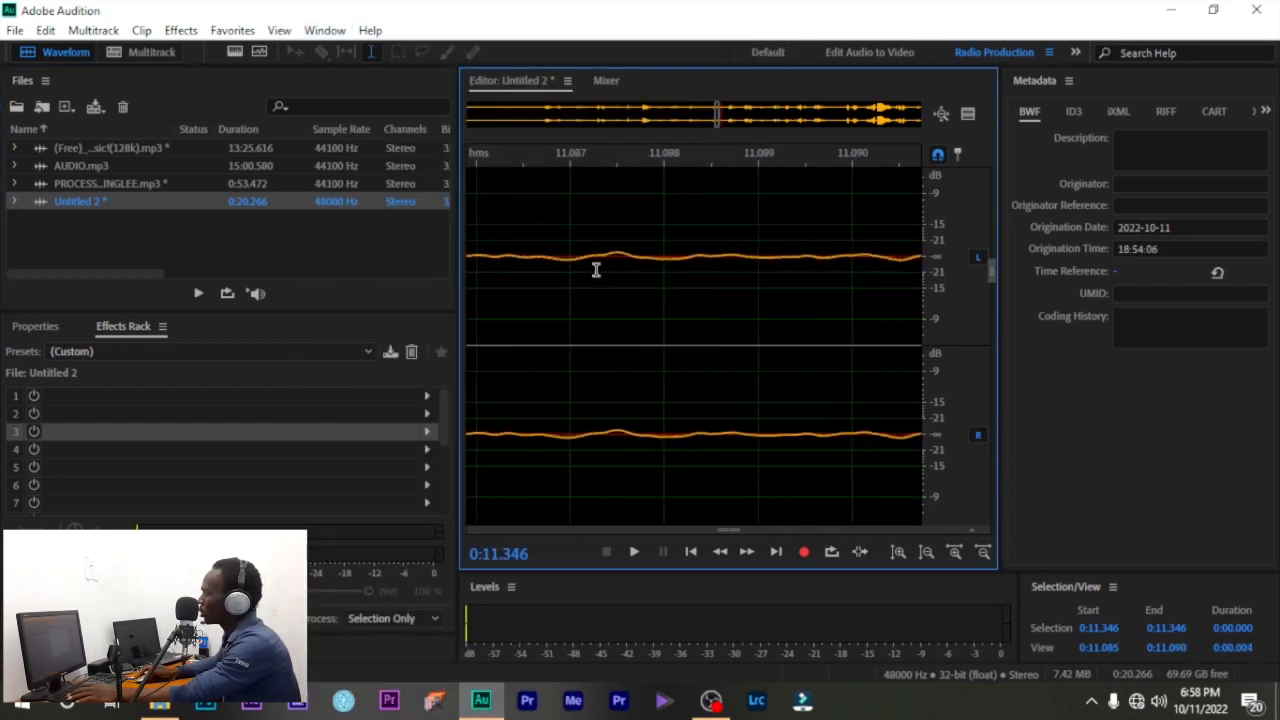
{"action": "scroll", "coordinate": [596, 270], "scroll_direction": "down", "scroll_amount": 10}
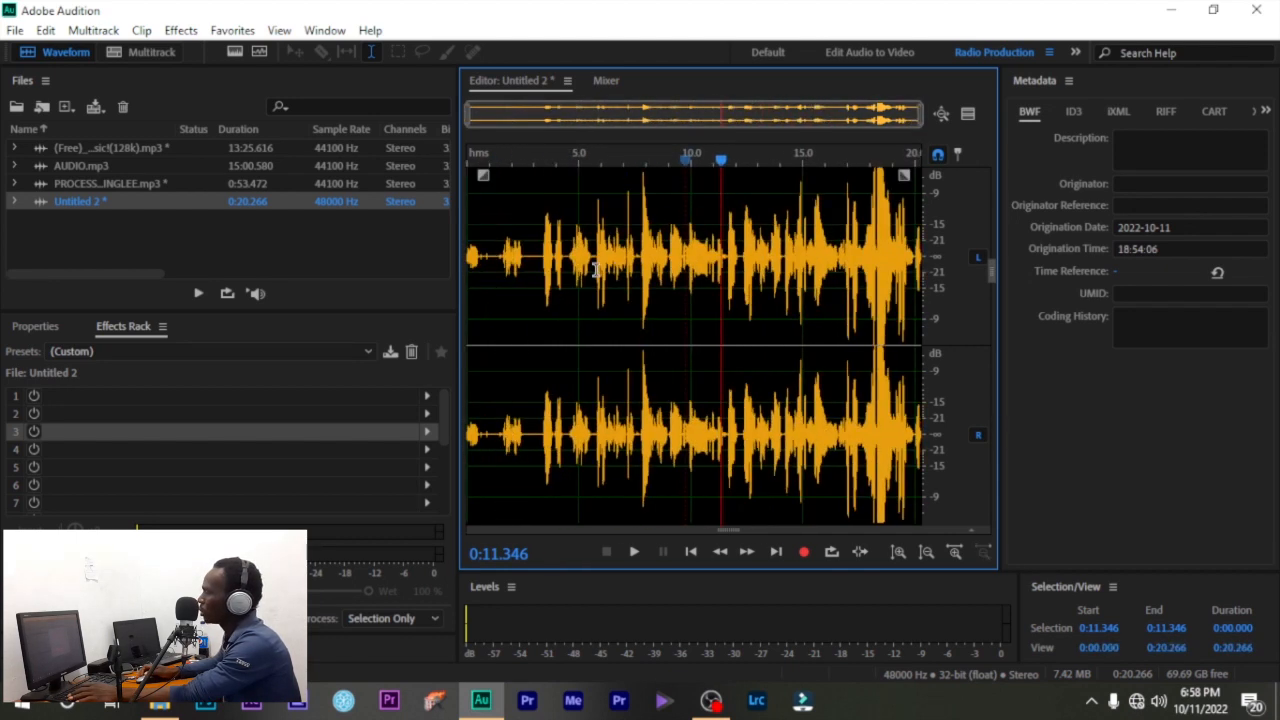
{"action": "left_click", "coordinate": [770, 60]}
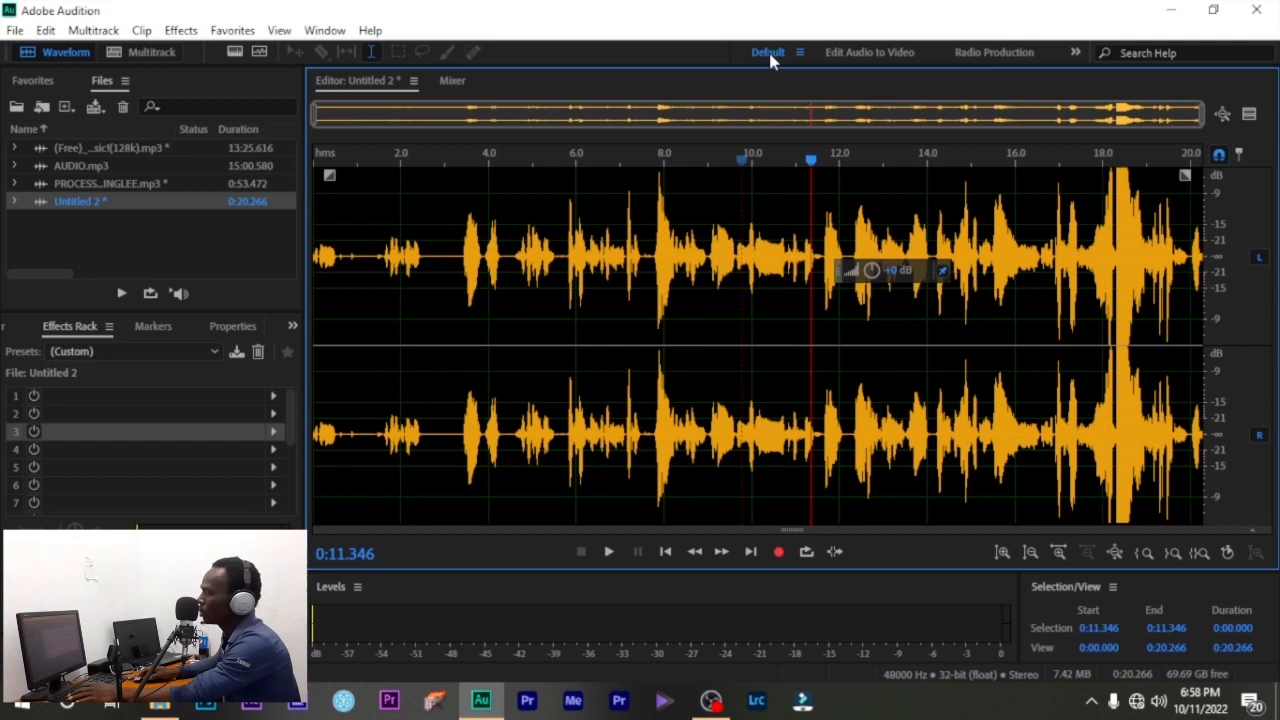
{"action": "left_click_drag", "start_coordinate": [840, 277], "coordinate": [1029, 327]}
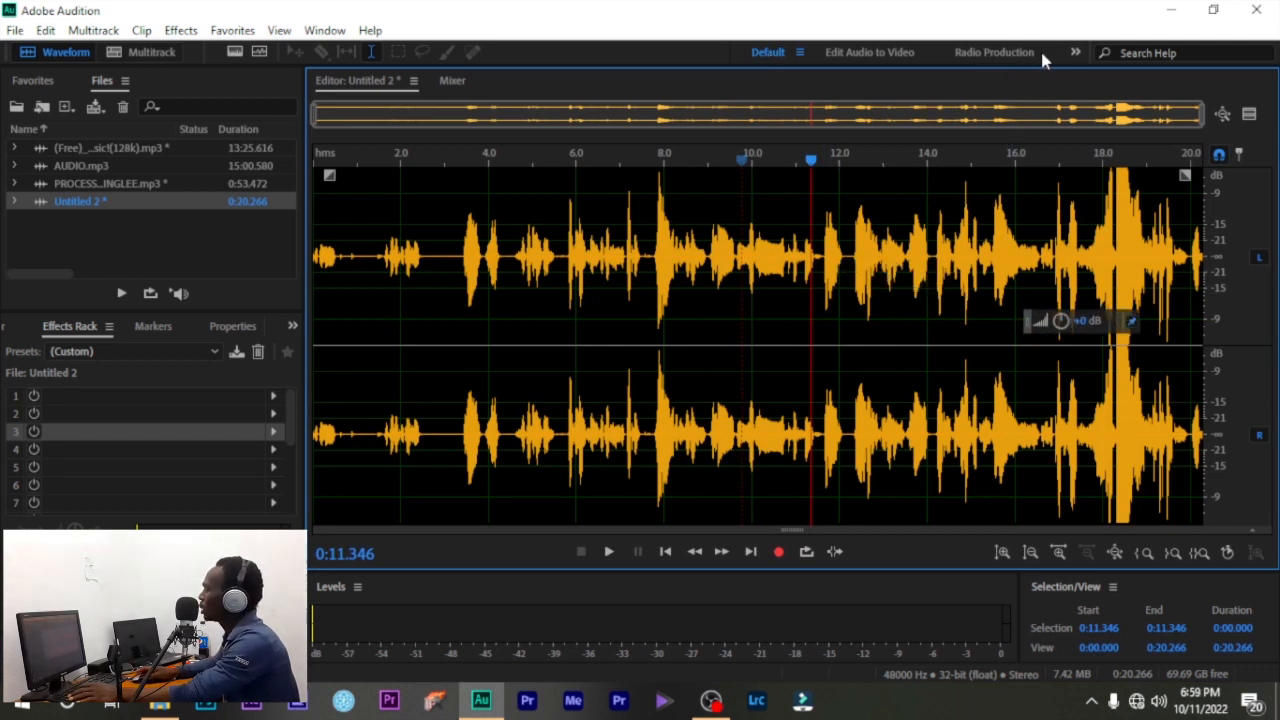
- Reset the Radio Production layout, return to Default, and set the playhead near 14 s
{"action": "left_click", "coordinate": [1075, 52]}
{"action": "left_click", "coordinate": [970, 53]}
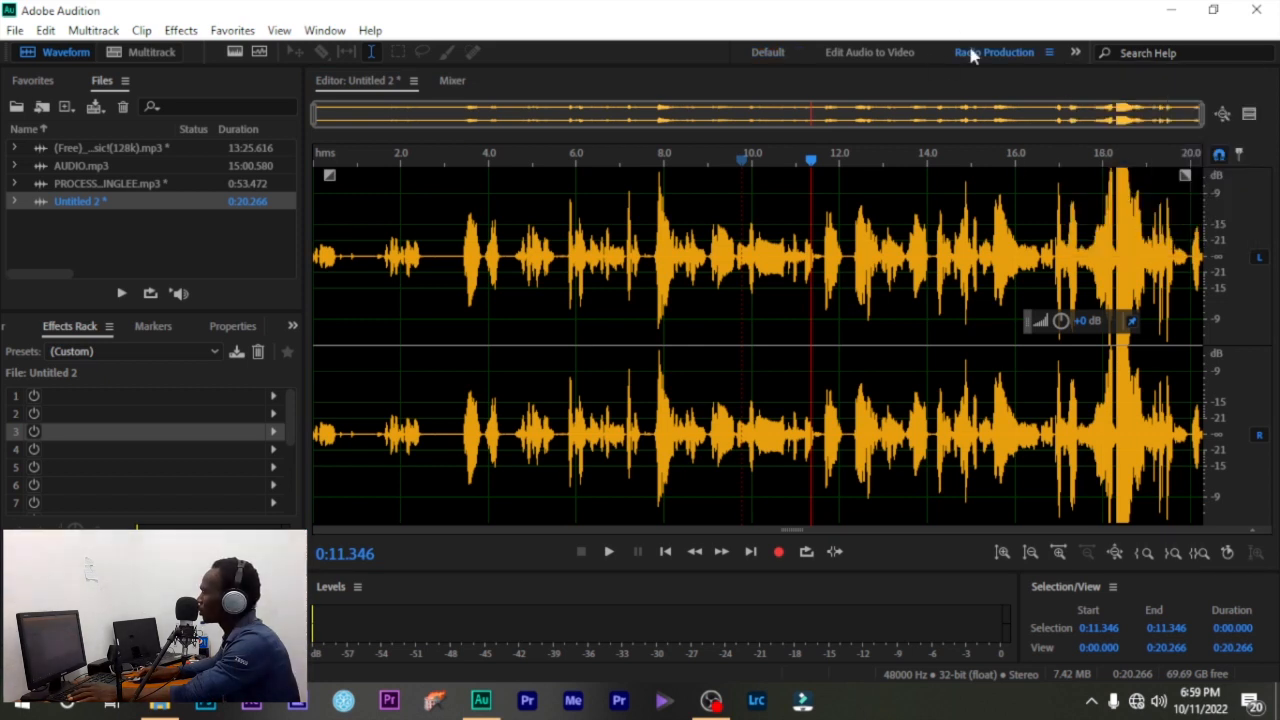
{"action": "left_click", "coordinate": [1048, 53]}
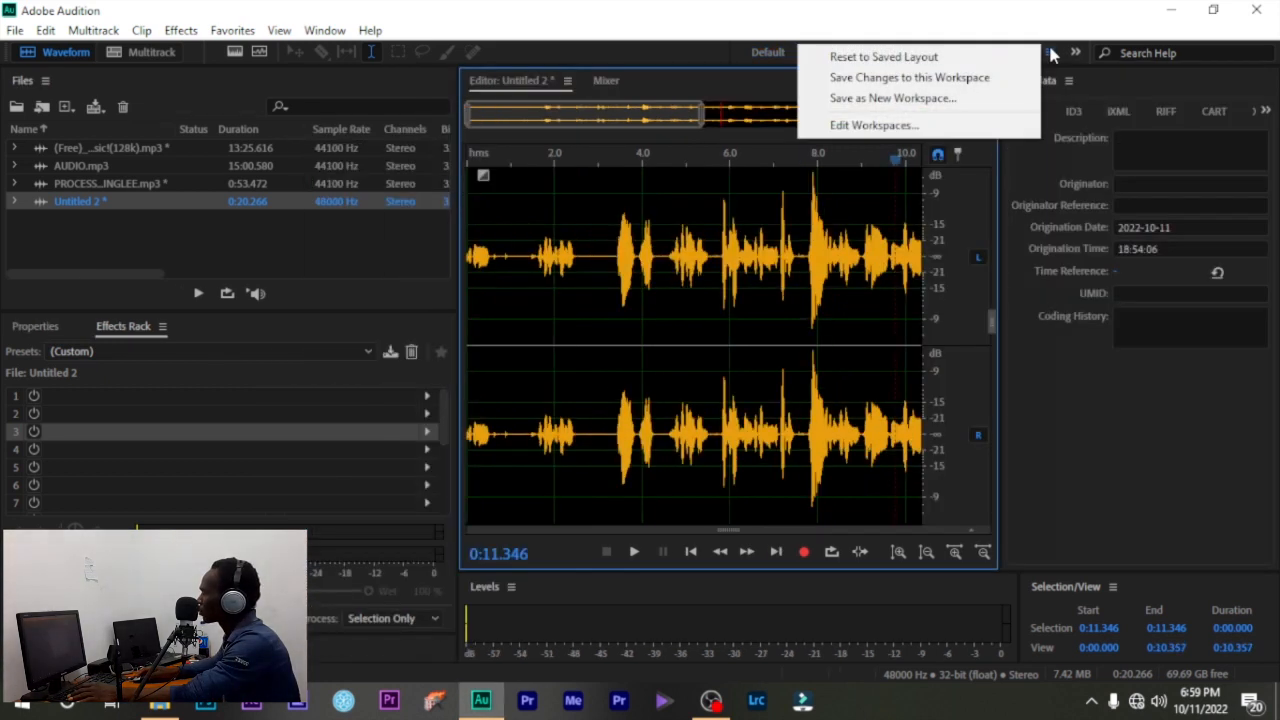
{"action": "left_click", "coordinate": [912, 58]}
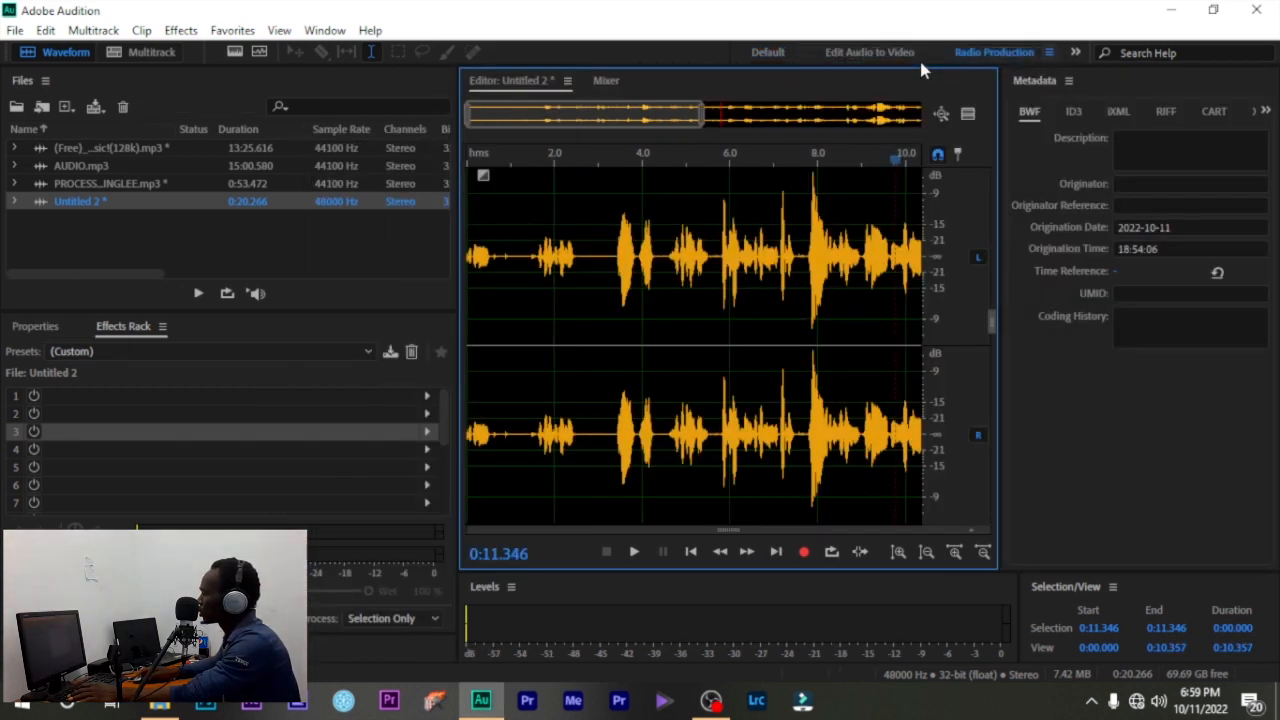
{"action": "left_click", "coordinate": [976, 54]}
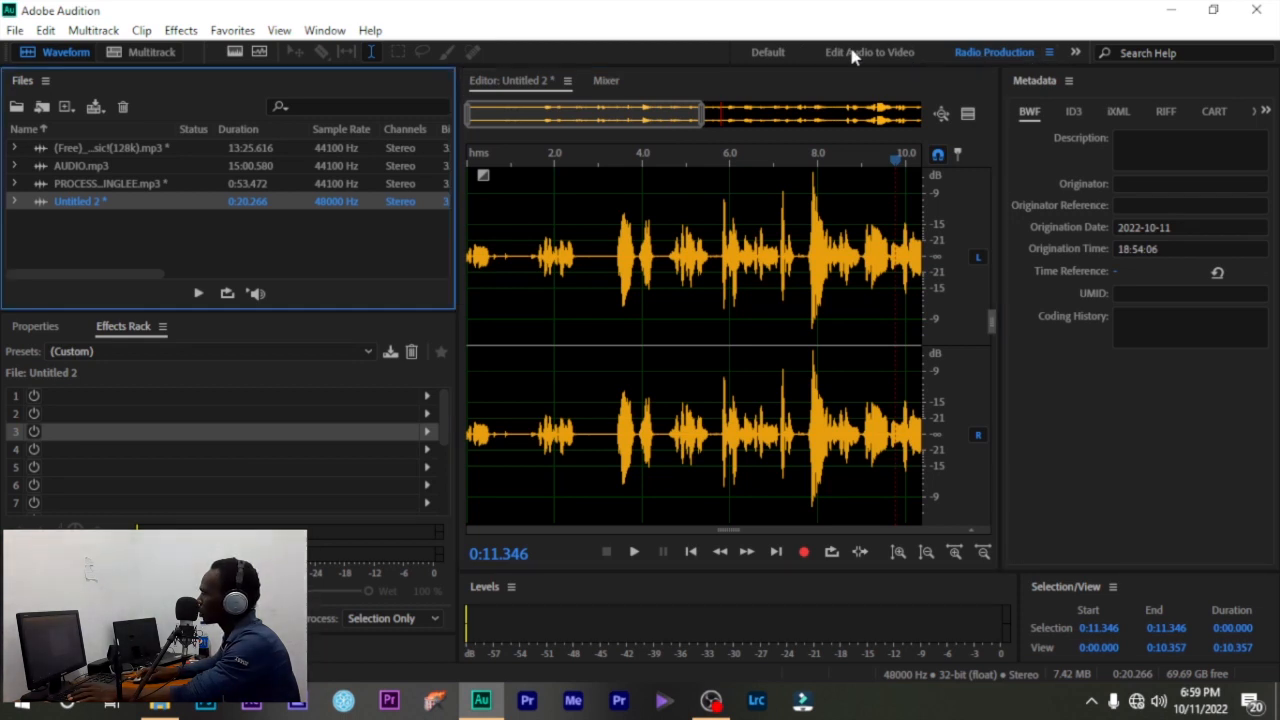
{"action": "left_click", "coordinate": [765, 52]}
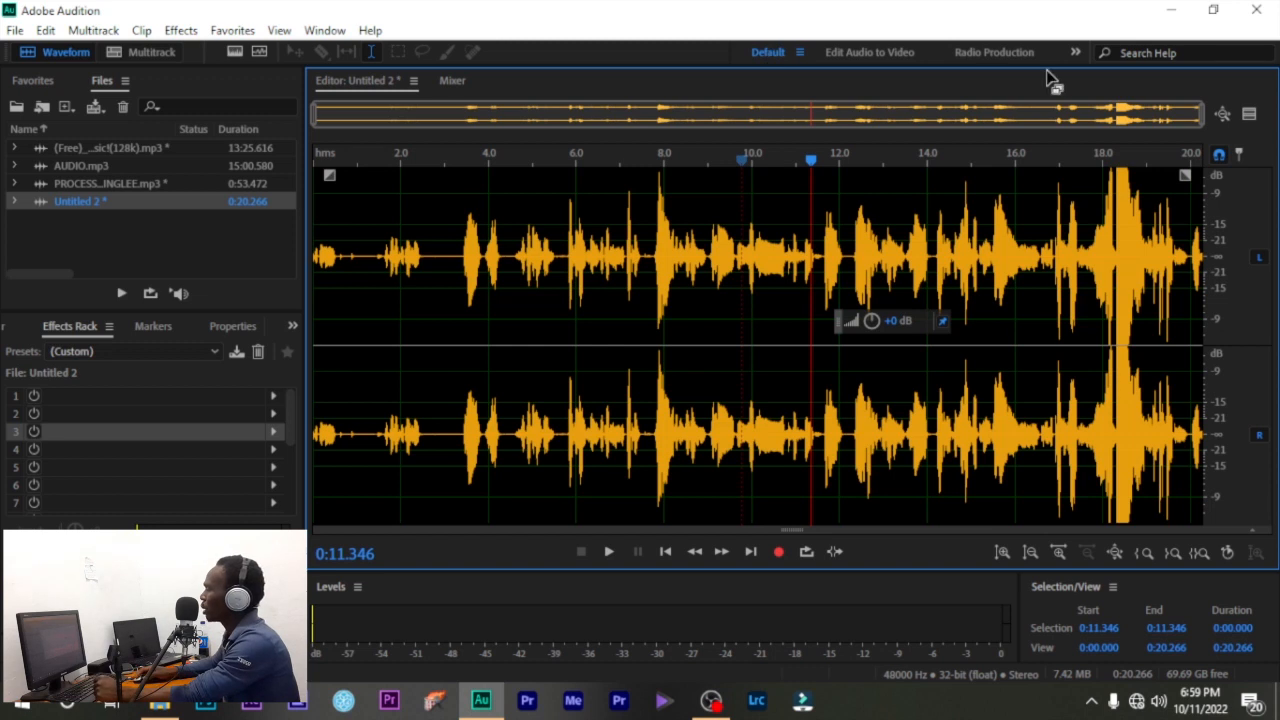
{"action": "left_click", "coordinate": [1078, 53]}
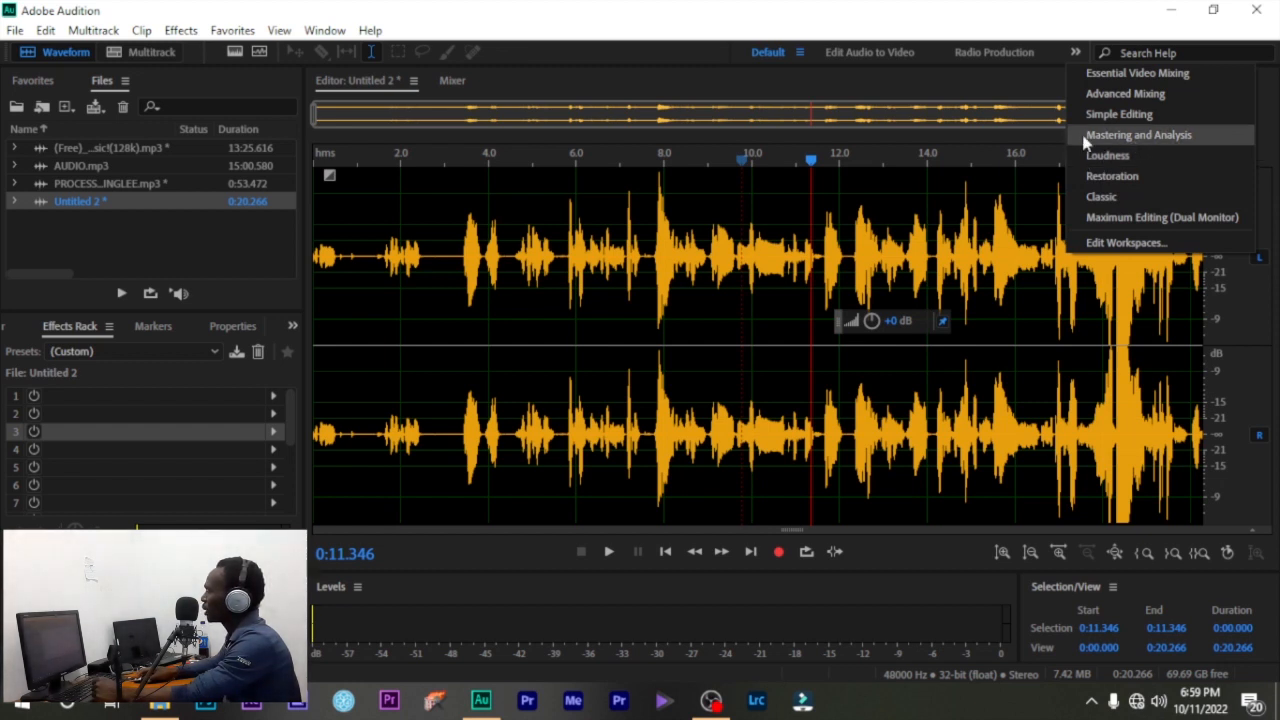
{"action": "left_click", "coordinate": [948, 217]}
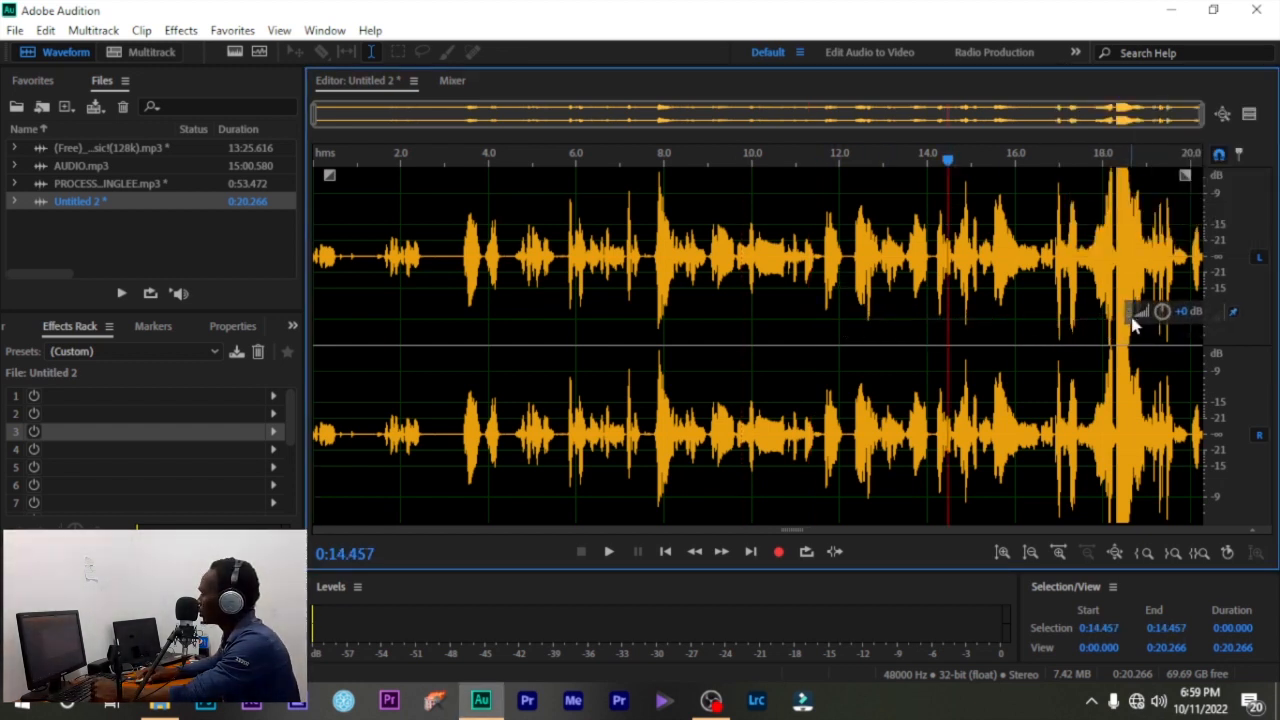
- Lower the volume to -17.7 dB, boost it 12.9 dB, and preview playback from about 13 s
{"action": "left_click_drag", "start_coordinate": [1163, 316], "coordinate": [1115, 342]}
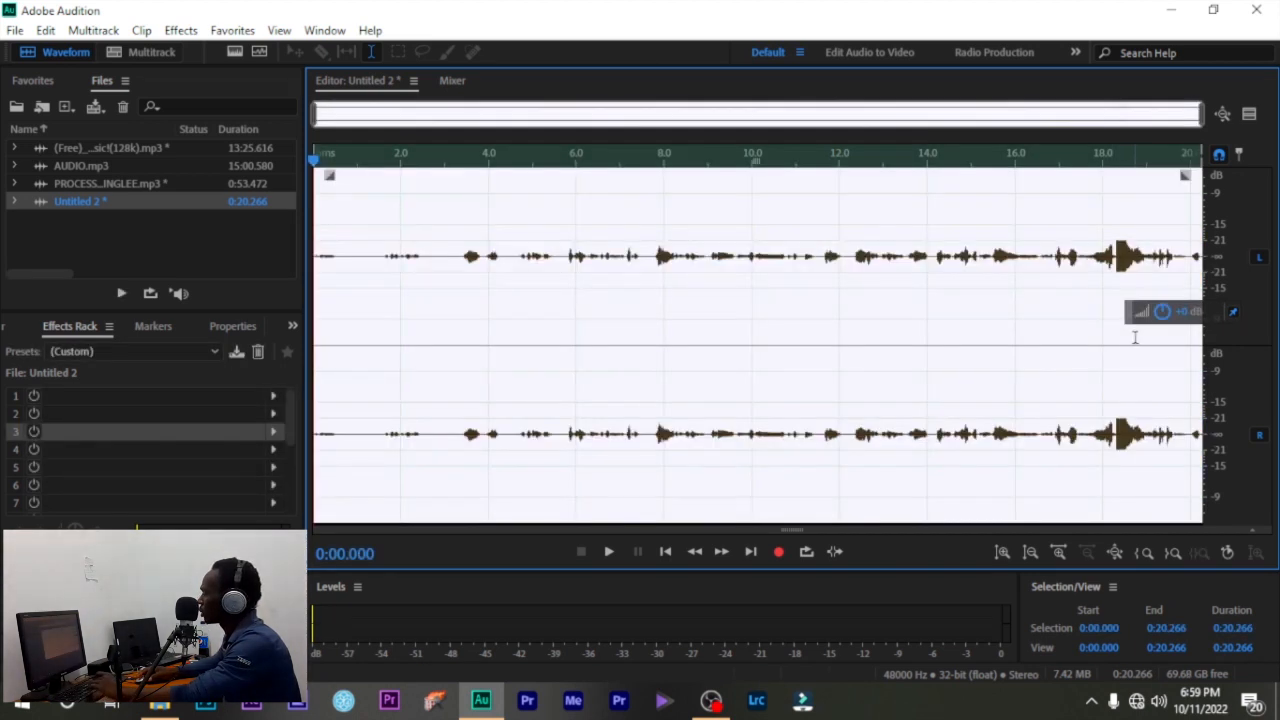
{"action": "key", "text": "space"}
{"action": "left_click", "coordinate": [943, 286]}
{"action": "key", "text": "space"}
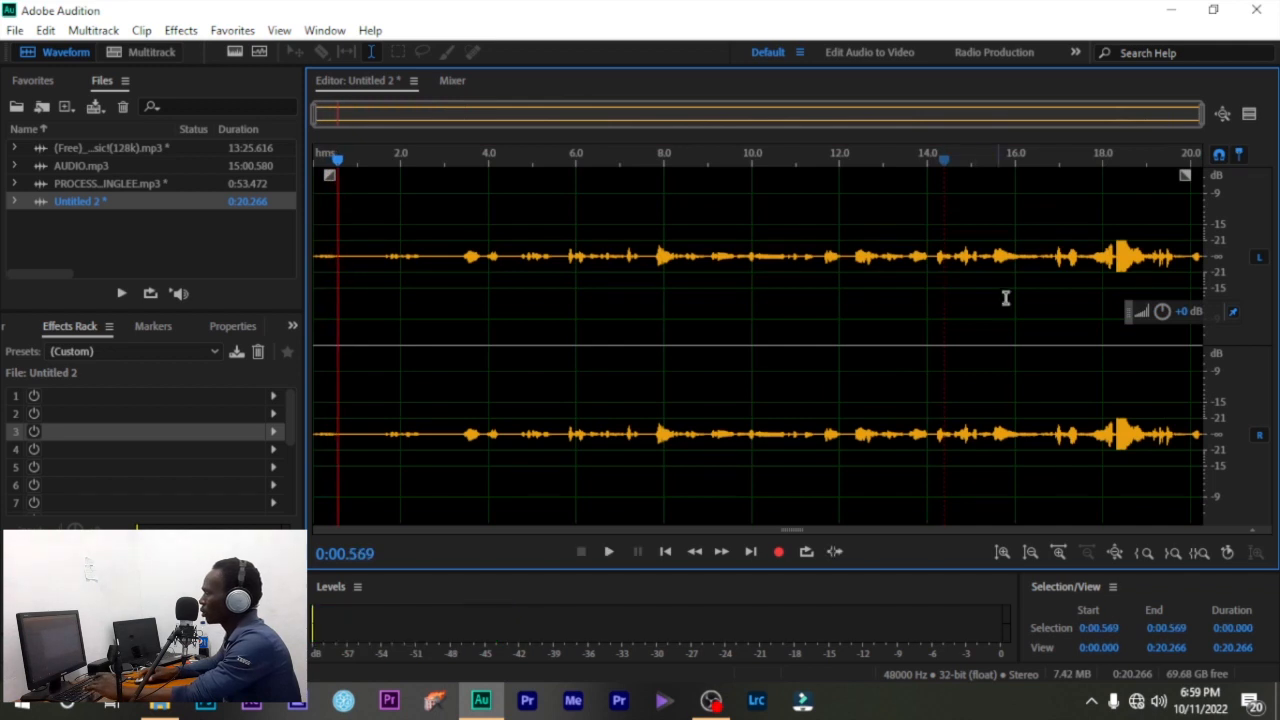
{"action": "key", "text": "space"}
{"action": "left_click_drag", "start_coordinate": [1162, 311], "coordinate": [1224, 311]}
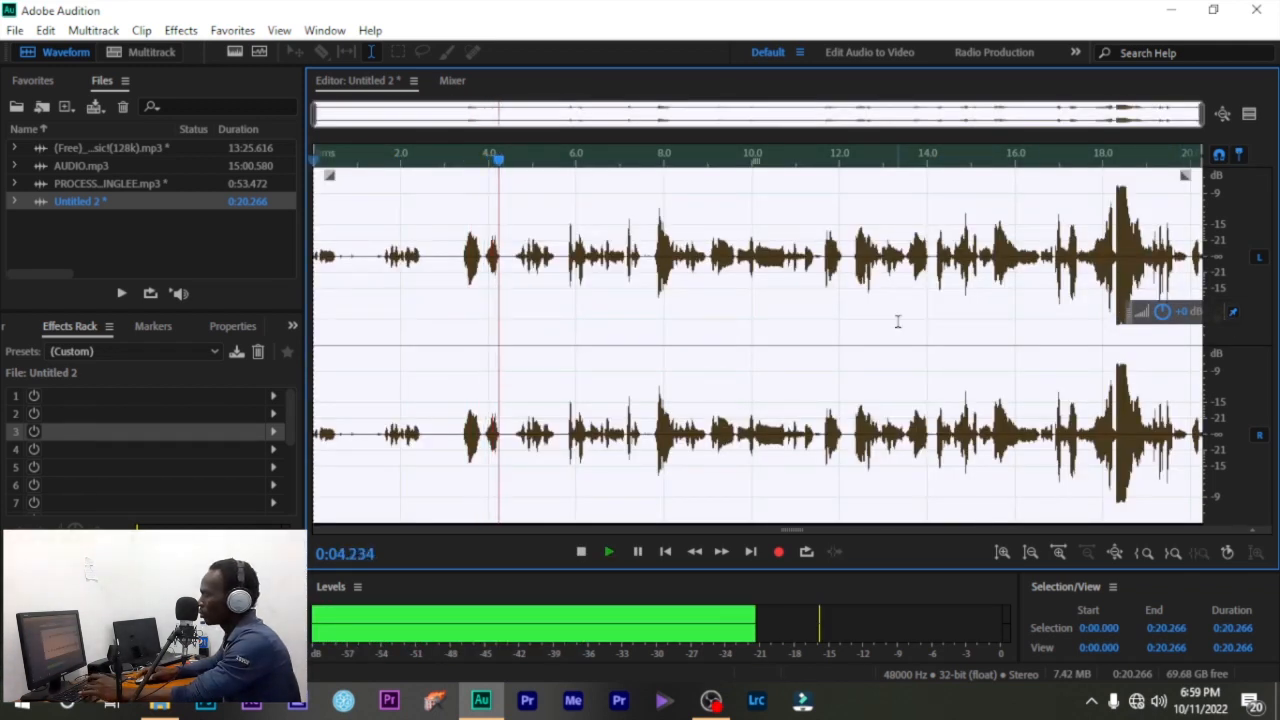
{"action": "left_click", "coordinate": [888, 316]}
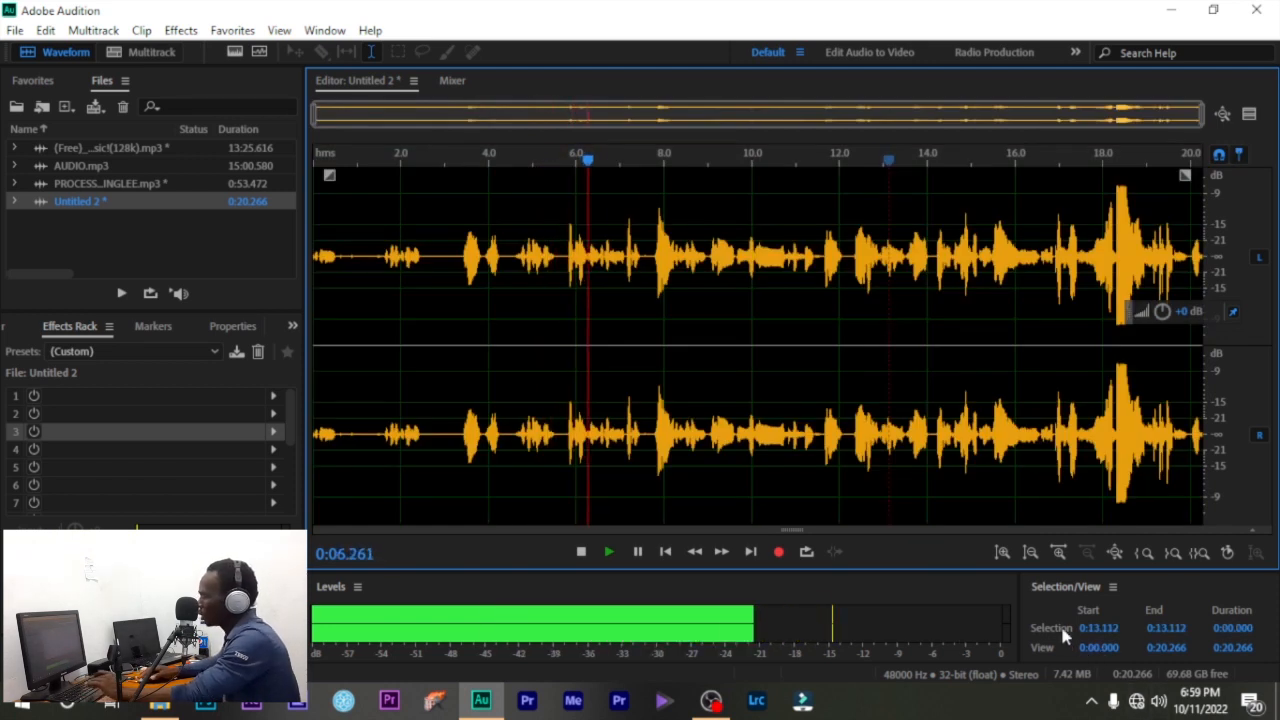
{"action": "key", "text": "space"}
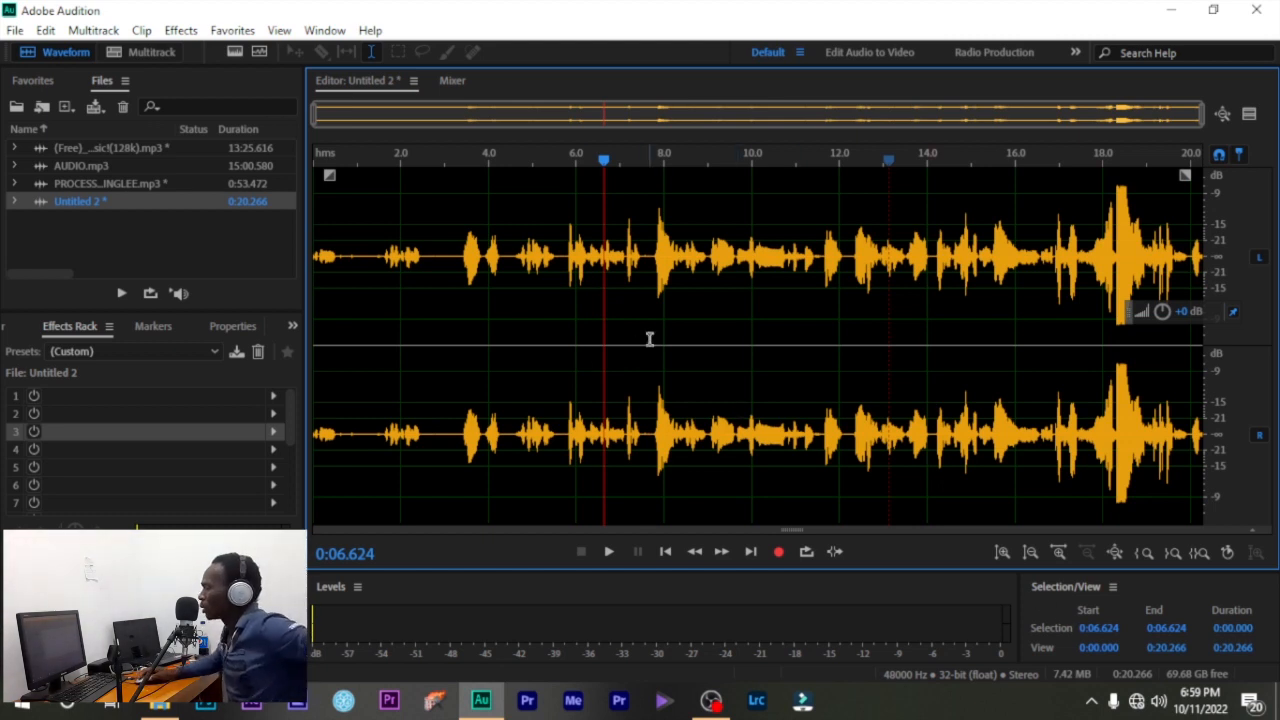
- Select the whole recording, then scrub the playhead back to the start and forward to about 1.9 s
{"action": "key", "text": "ctrl+a"}
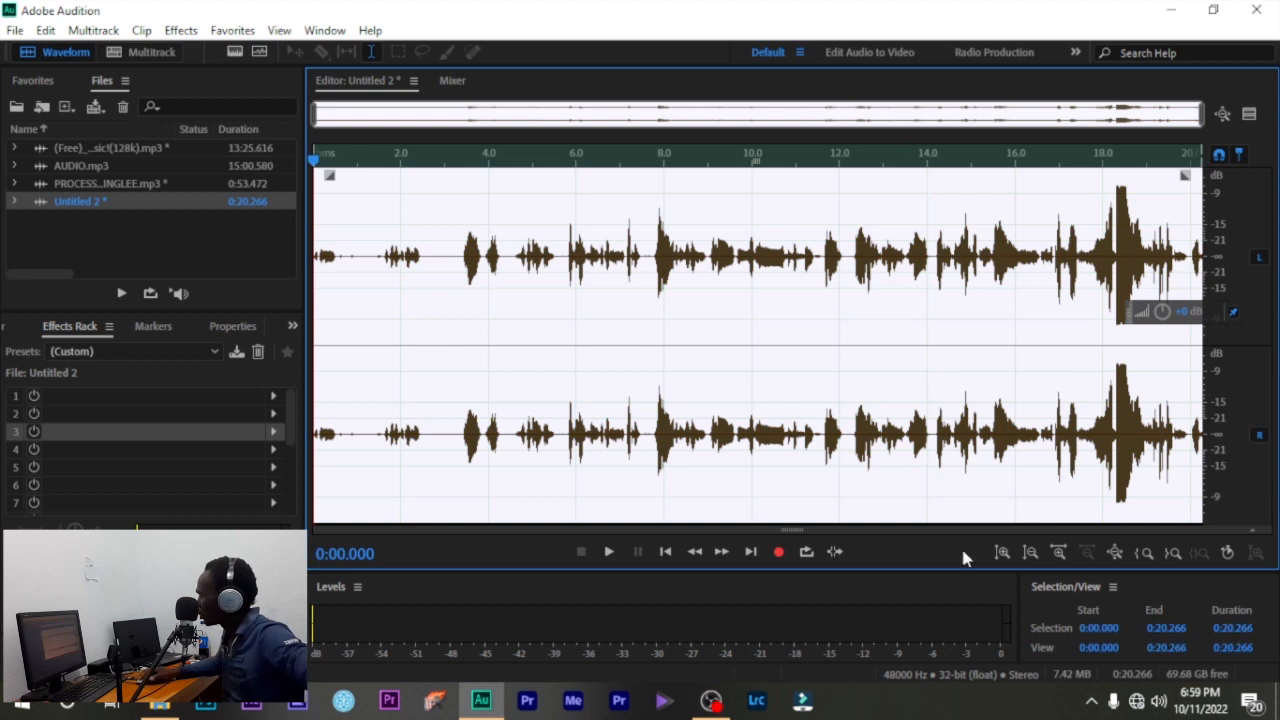
{"action": "left_click", "coordinate": [597, 160]}
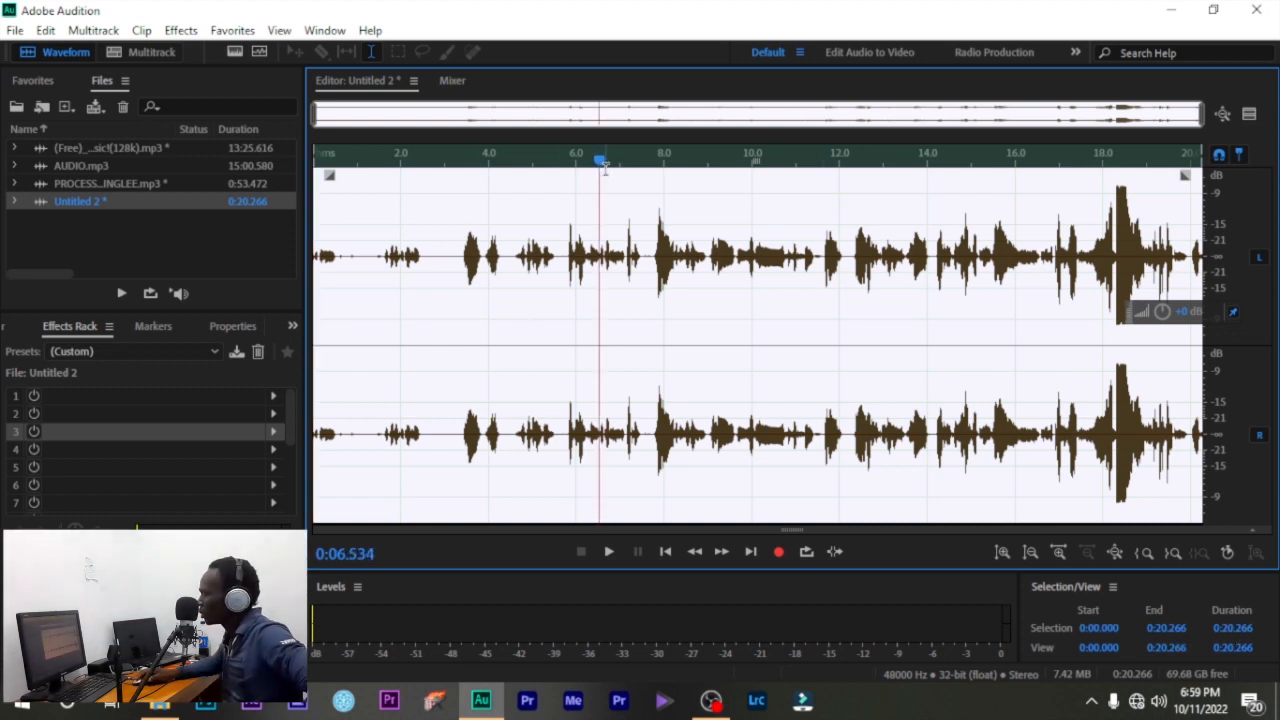
{"action": "left_click", "coordinate": [656, 204]}
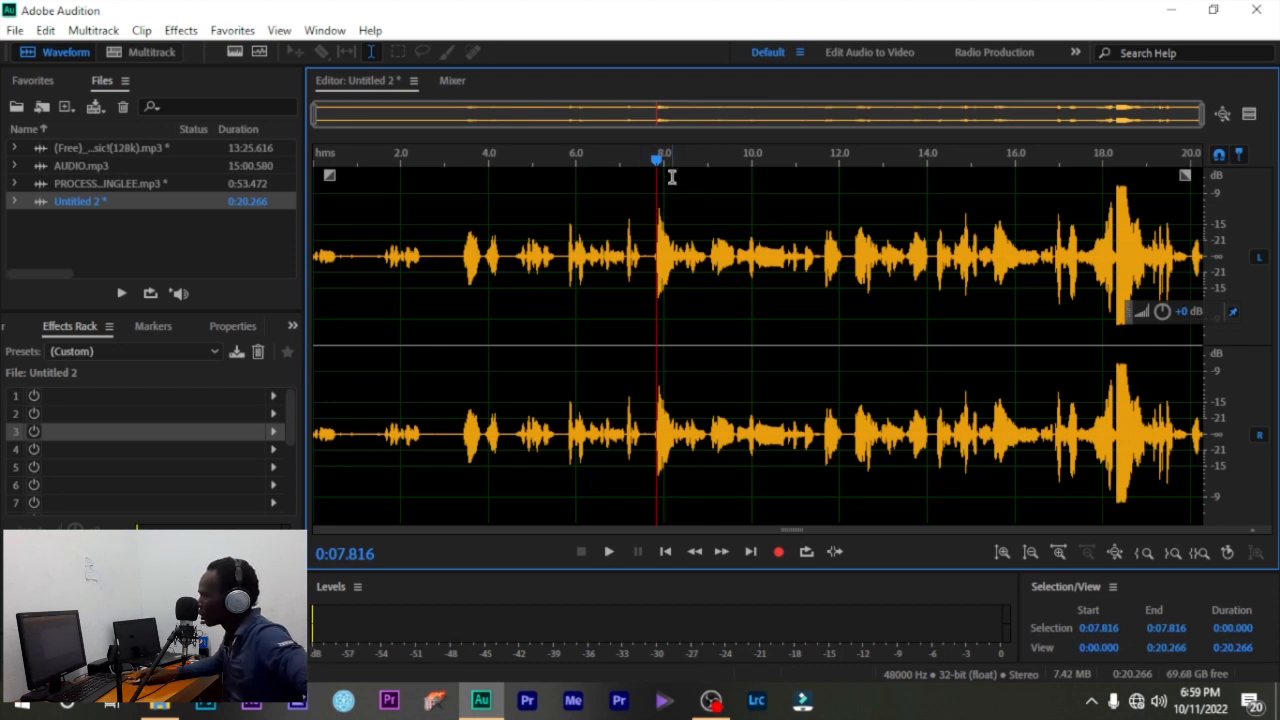
{"action": "left_click_drag", "start_coordinate": [657, 160], "coordinate": [257, 229]}
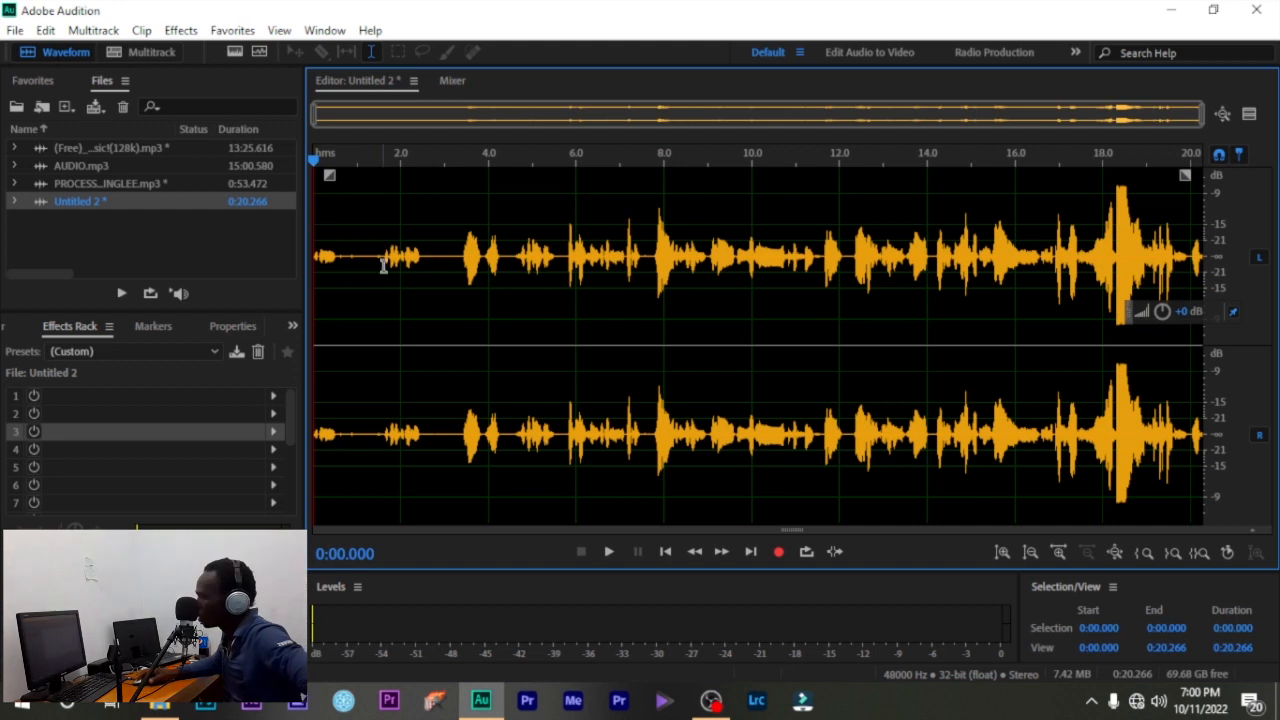
{"action": "left_click_drag", "start_coordinate": [314, 160], "coordinate": [895, 206]}
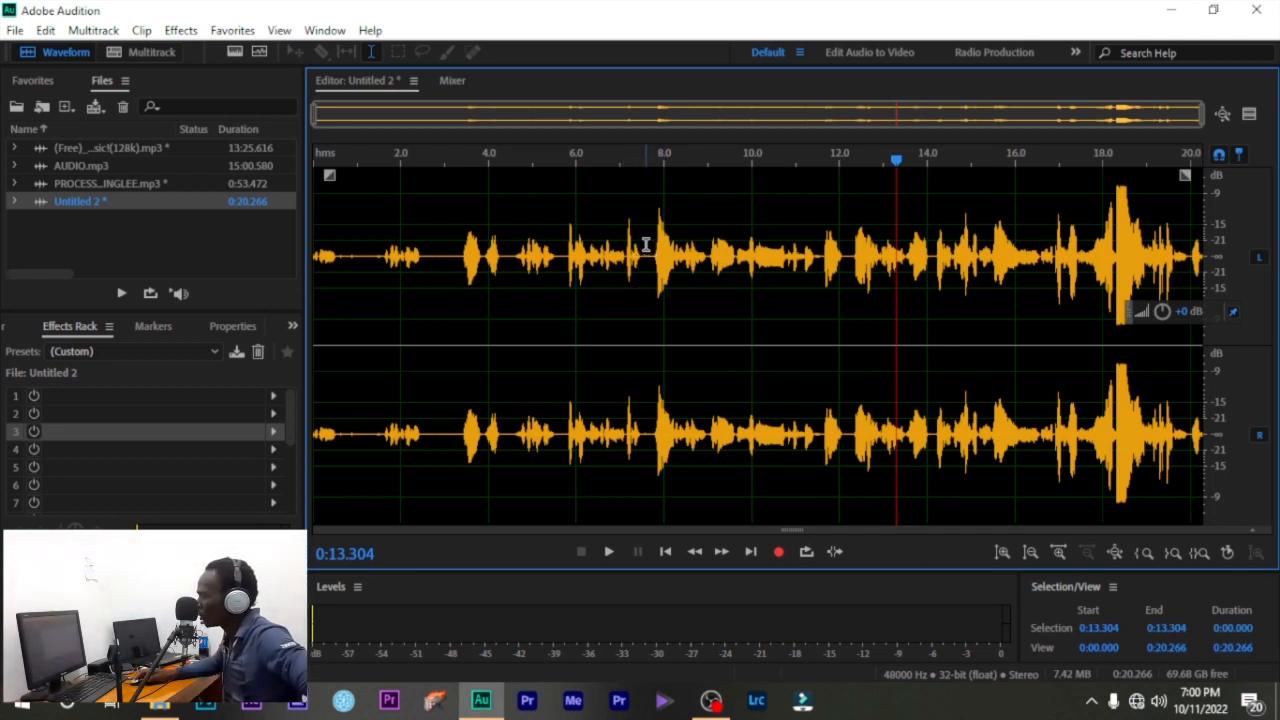
{"action": "left_click_drag", "start_coordinate": [646, 245], "coordinate": [1031, 259]}
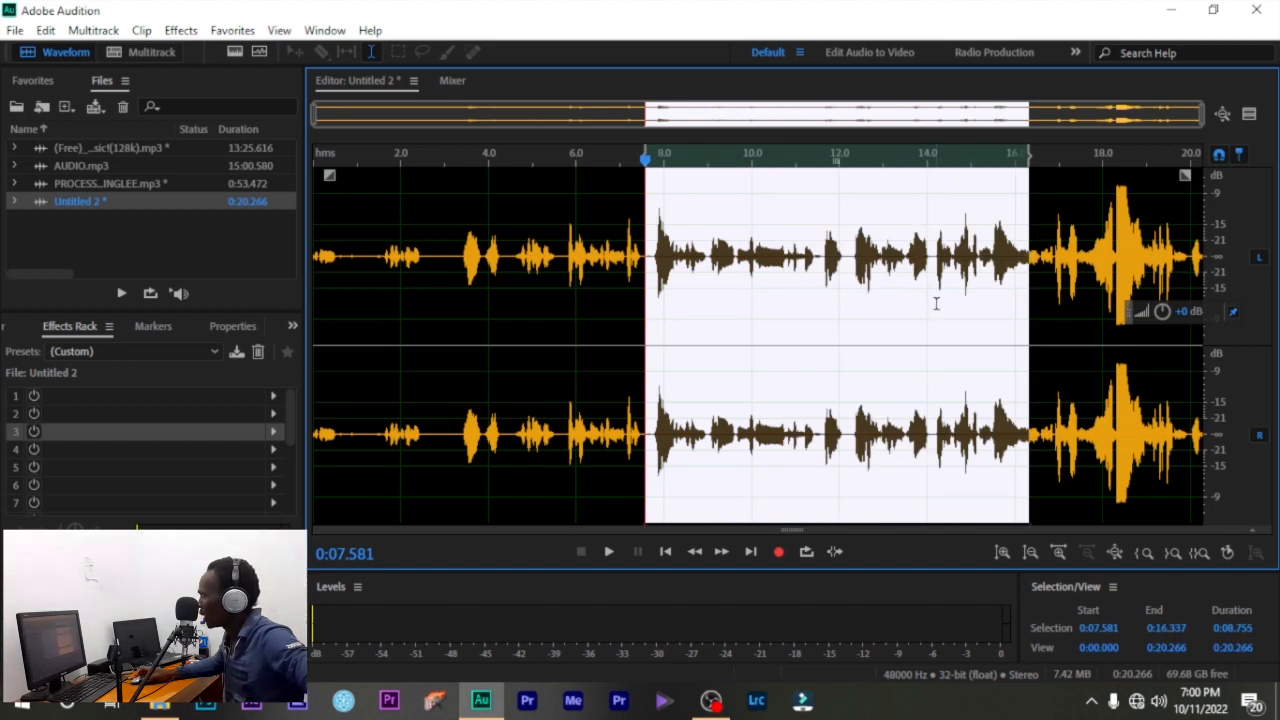
{"action": "scroll", "coordinate": [940, 302], "scroll_direction": "up", "scroll_amount": 3}
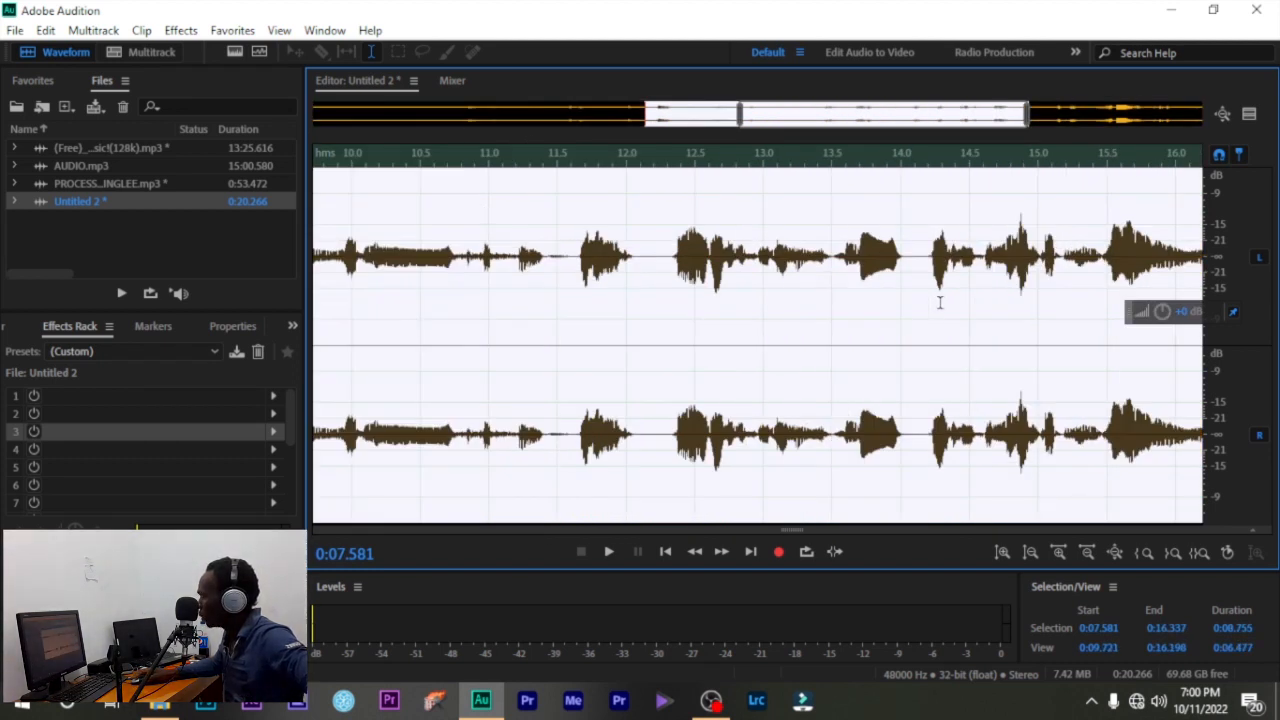